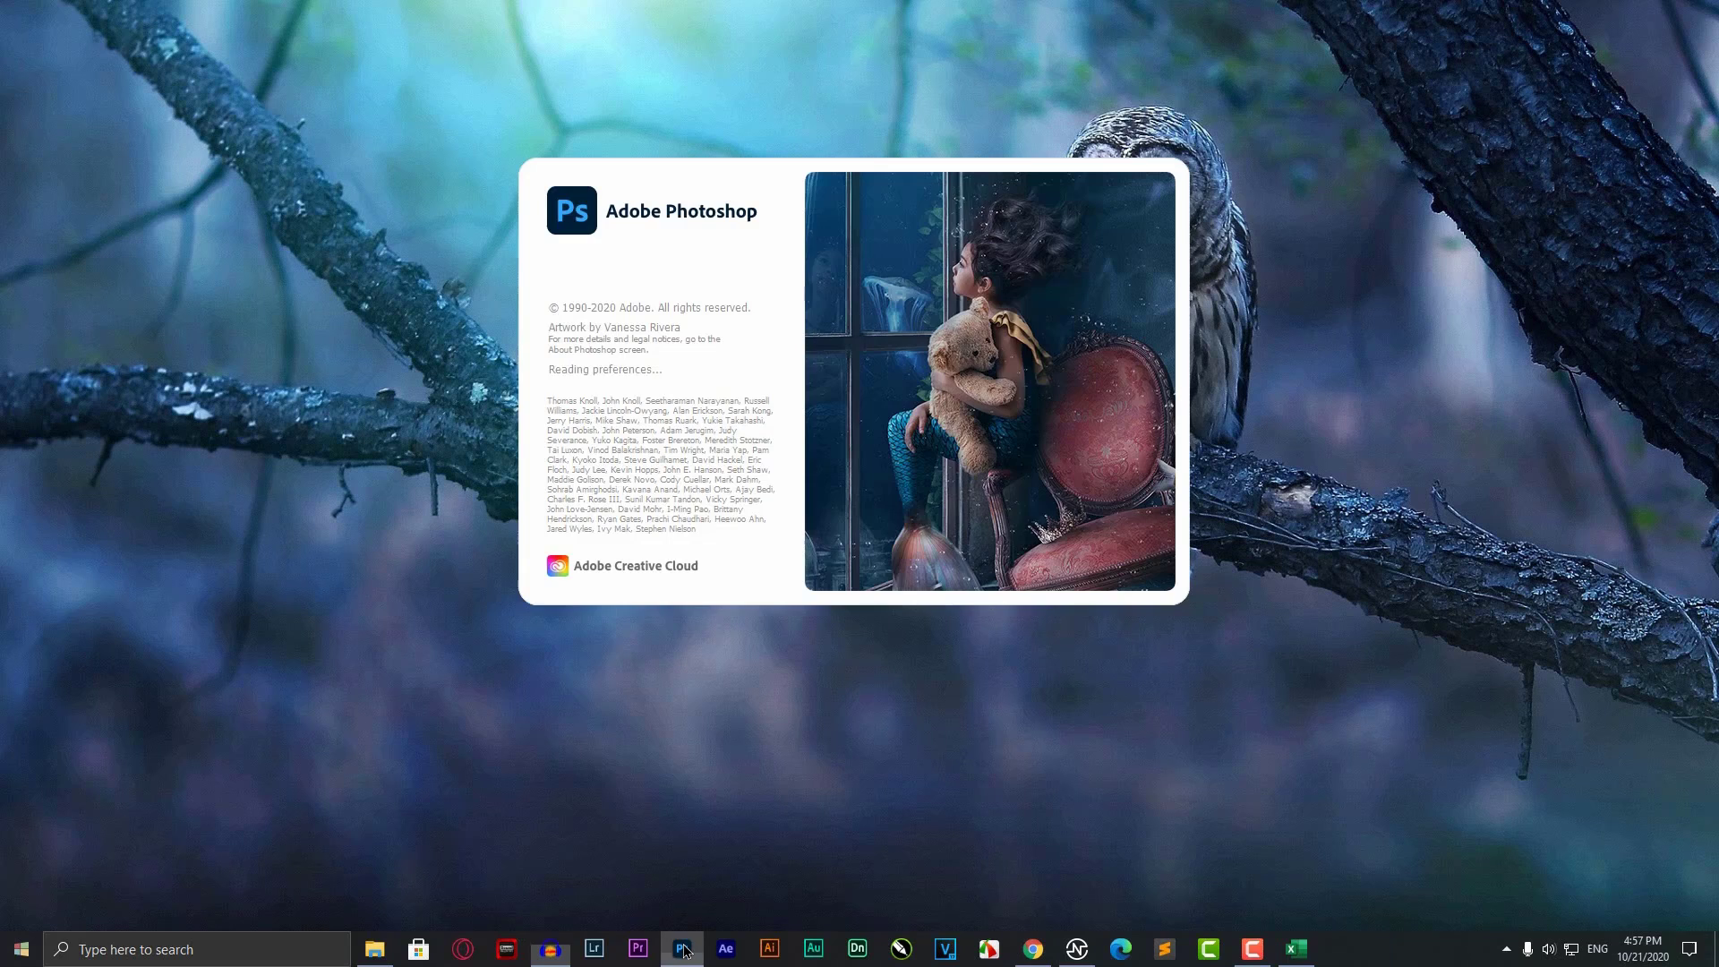
Preview 1007201421.jpg from the Pictures folder, open it in Photoshop and turn its background into an editable layer.
{"action": "left_click", "coordinate": [376, 948]}
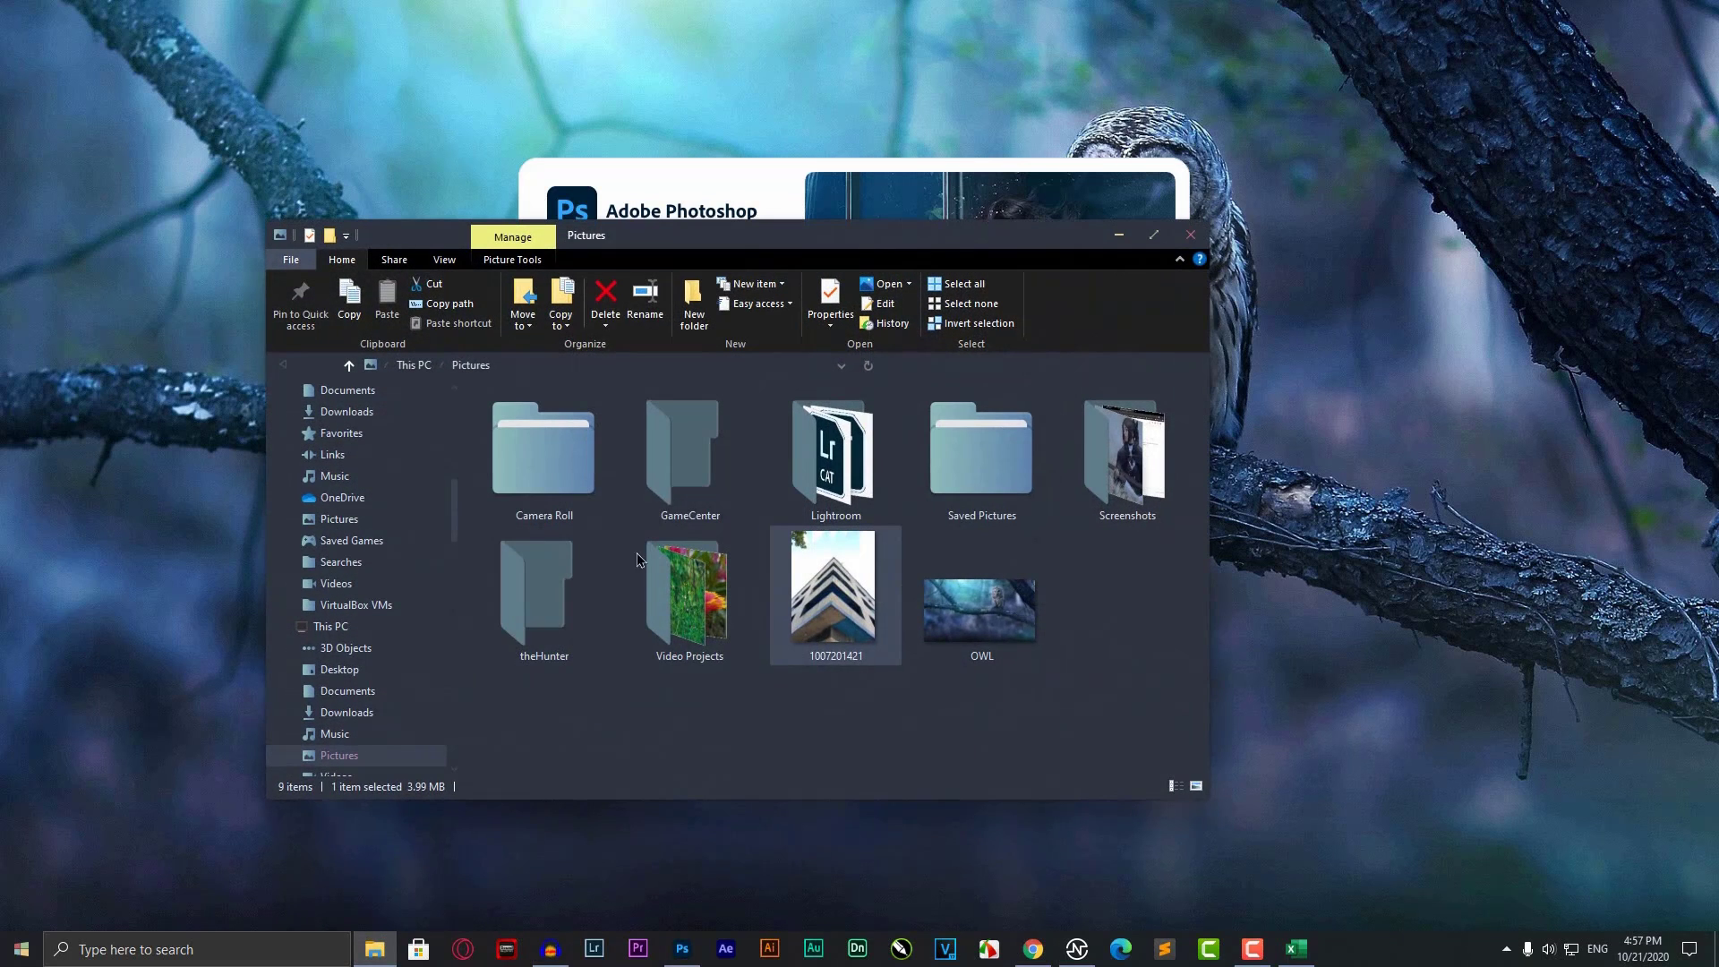
{"action": "left_click_drag", "start_coordinate": [708, 226], "coordinate": [822, 234]}
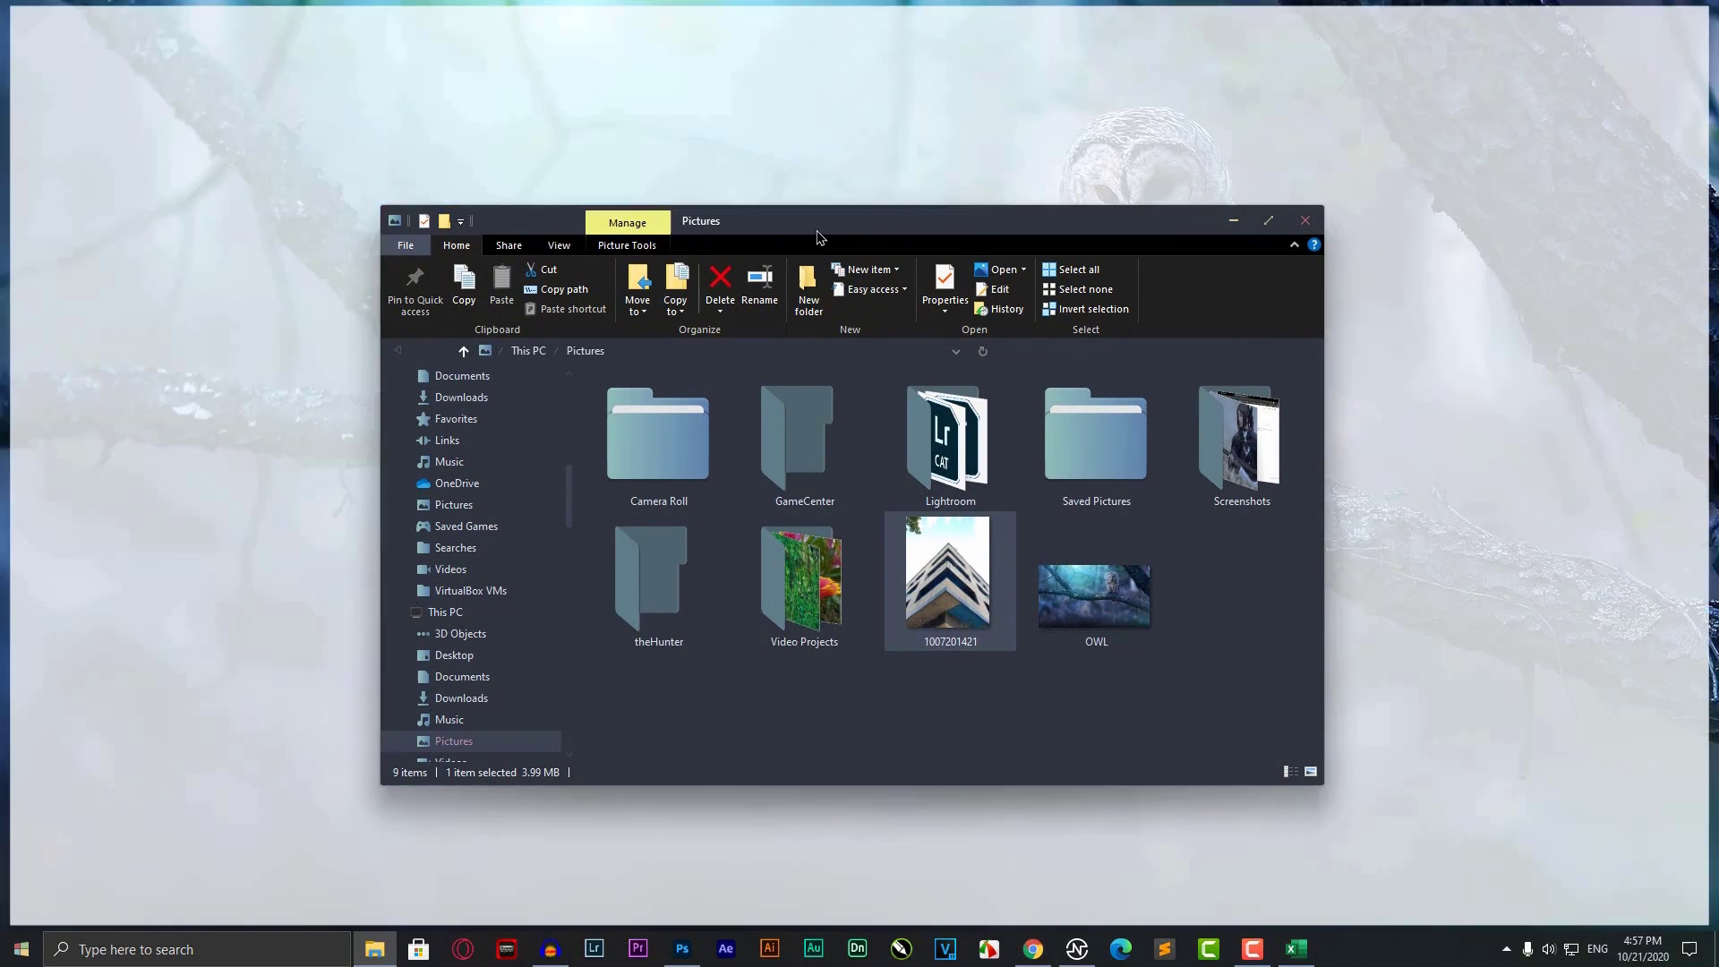
{"action": "double_click", "coordinate": [967, 605]}
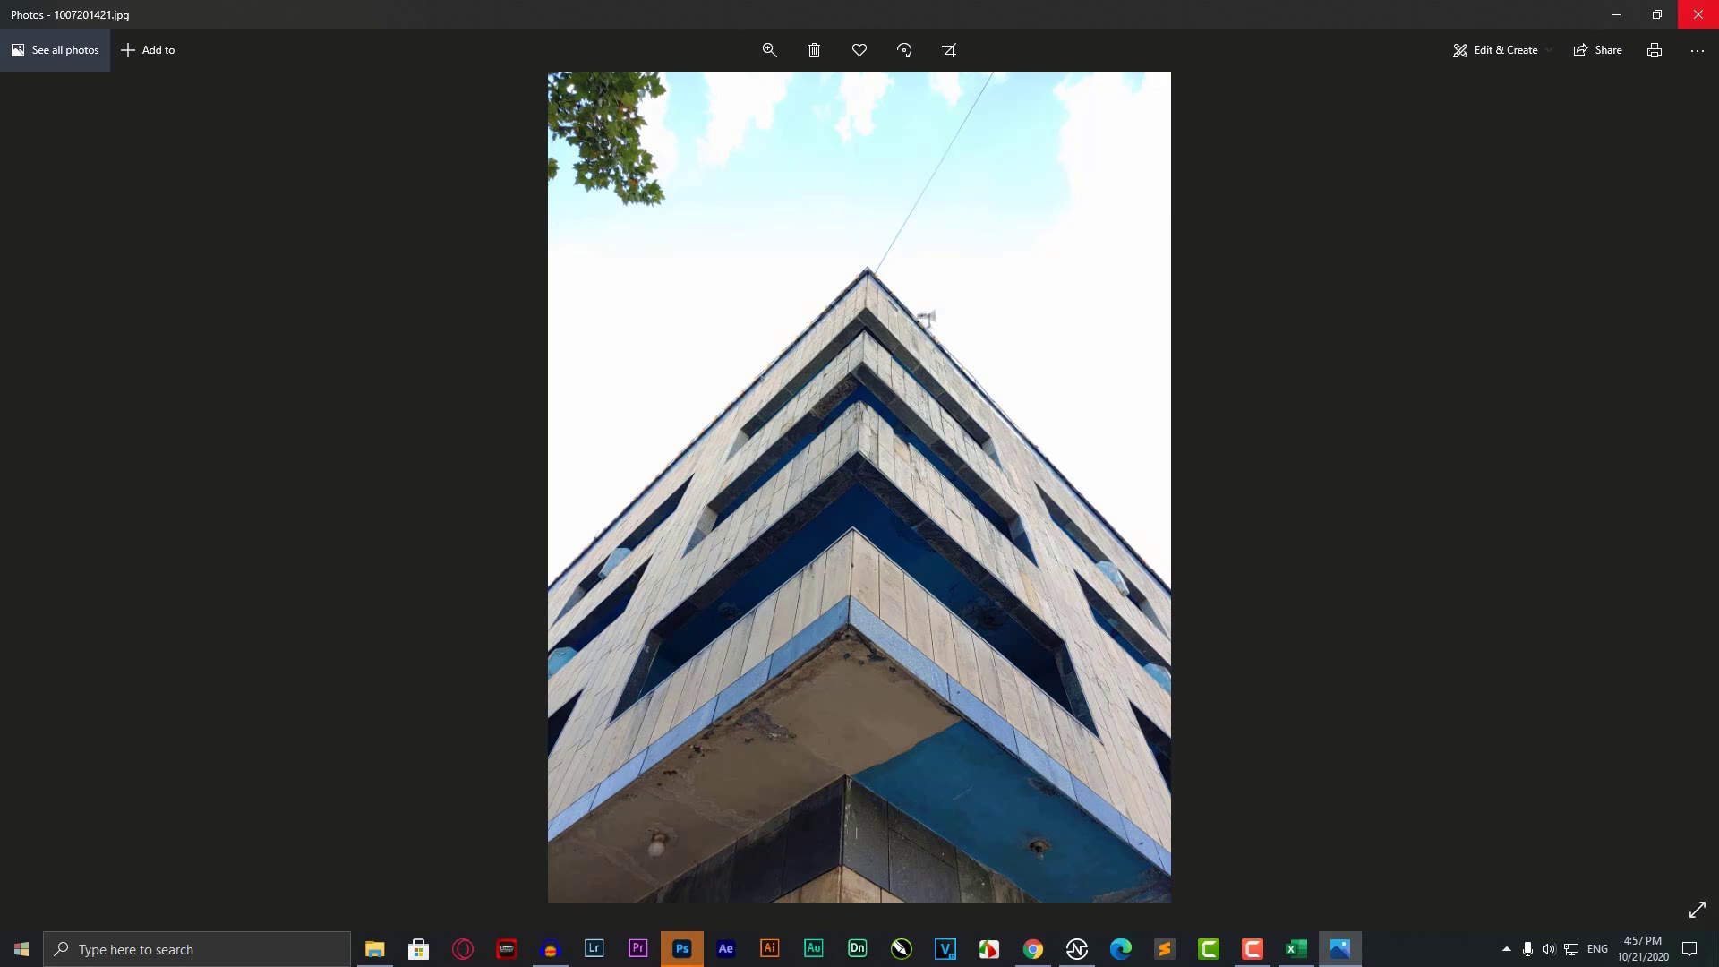
{"action": "left_click", "coordinate": [1712, 19]}
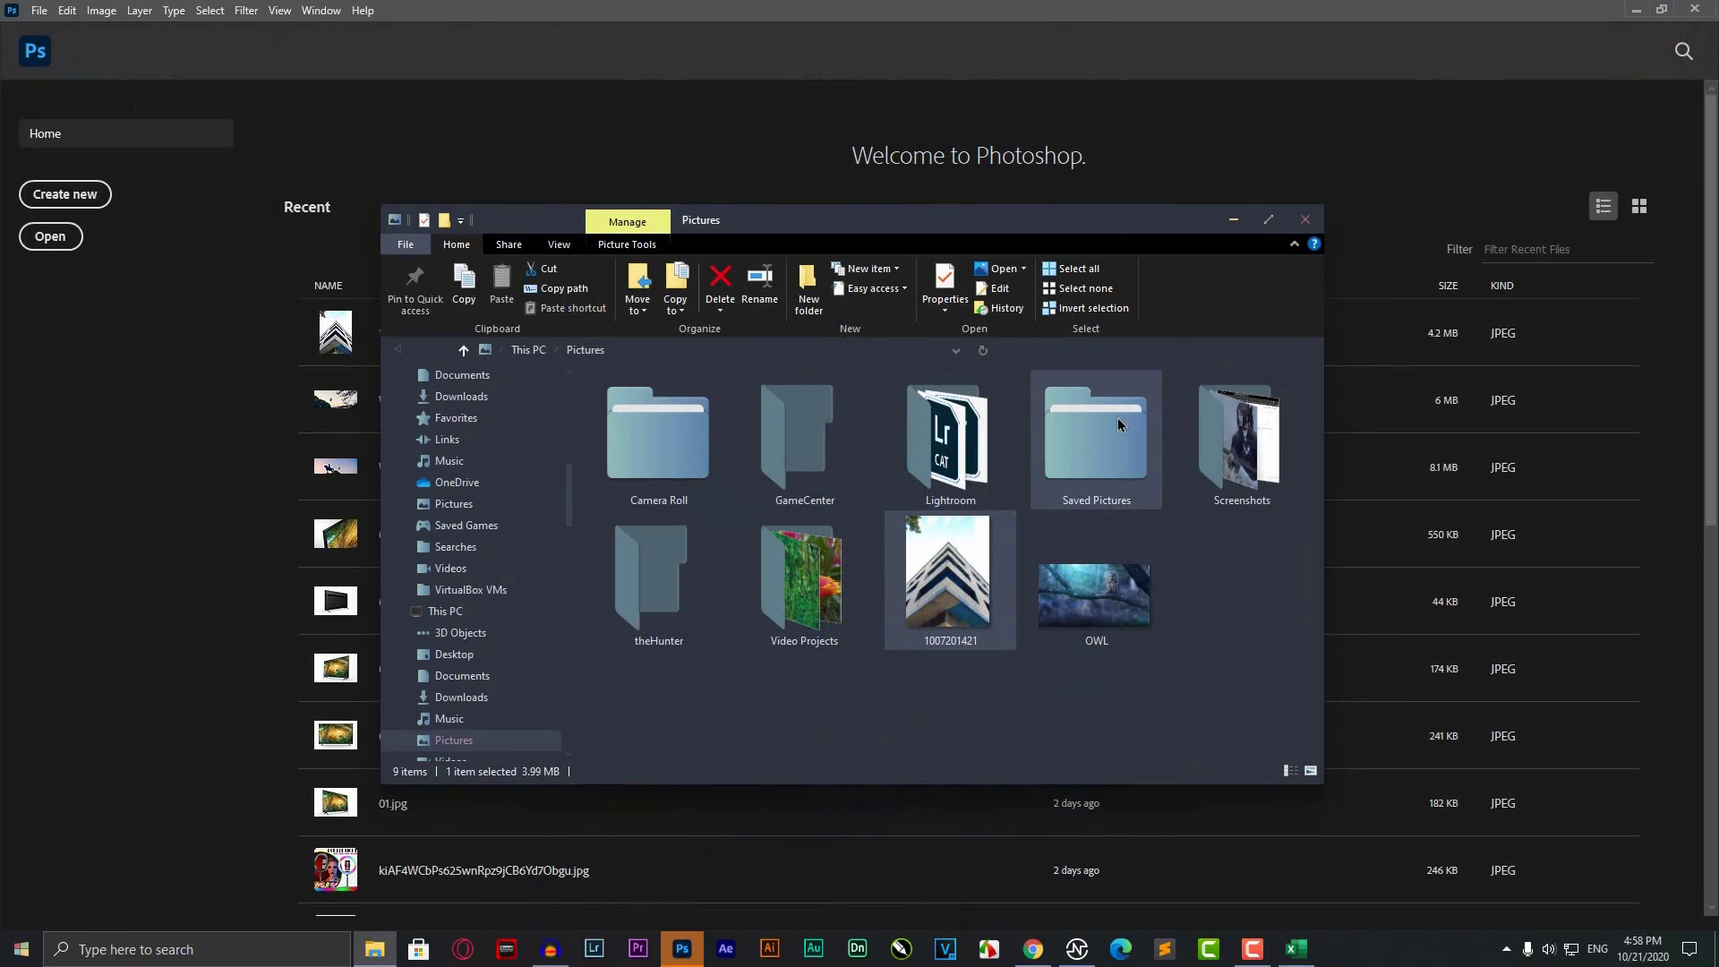
{"action": "left_click_drag", "start_coordinate": [946, 555], "coordinate": [499, 133]}
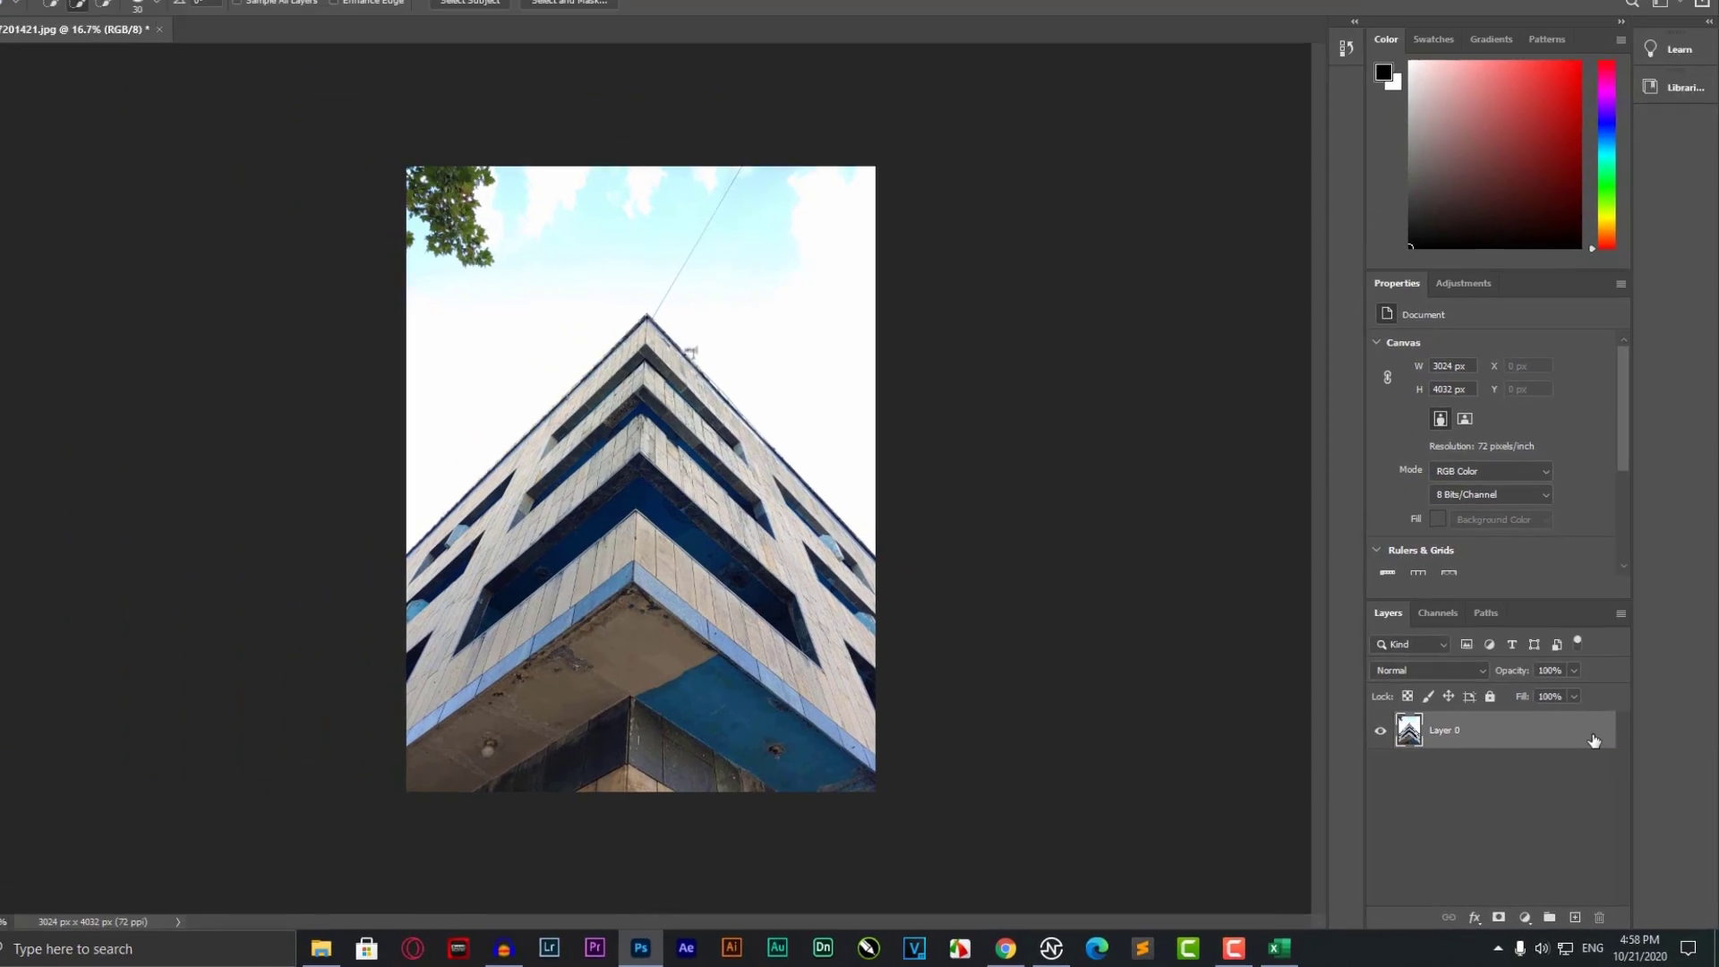
{"action": "left_click", "coordinate": [1467, 488]}
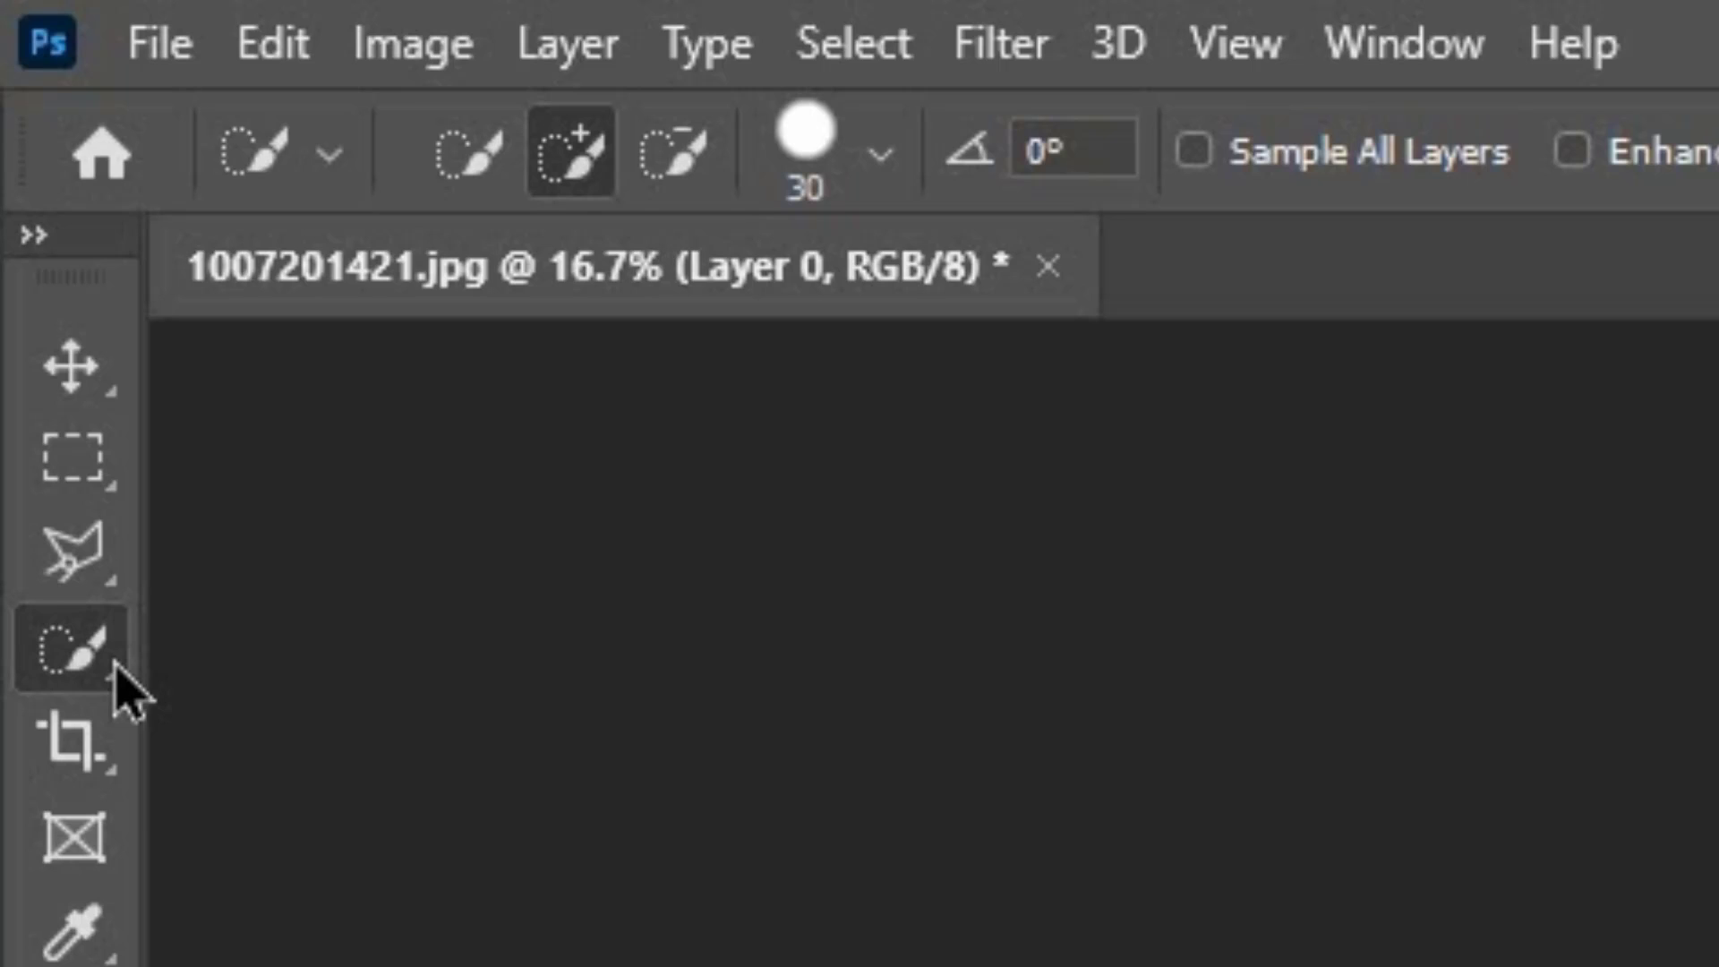
Select the sky on both sides of the wire with the Quick Selection tool, delete it and clear the selection.
{"action": "right_click", "coordinate": [27, 165]}
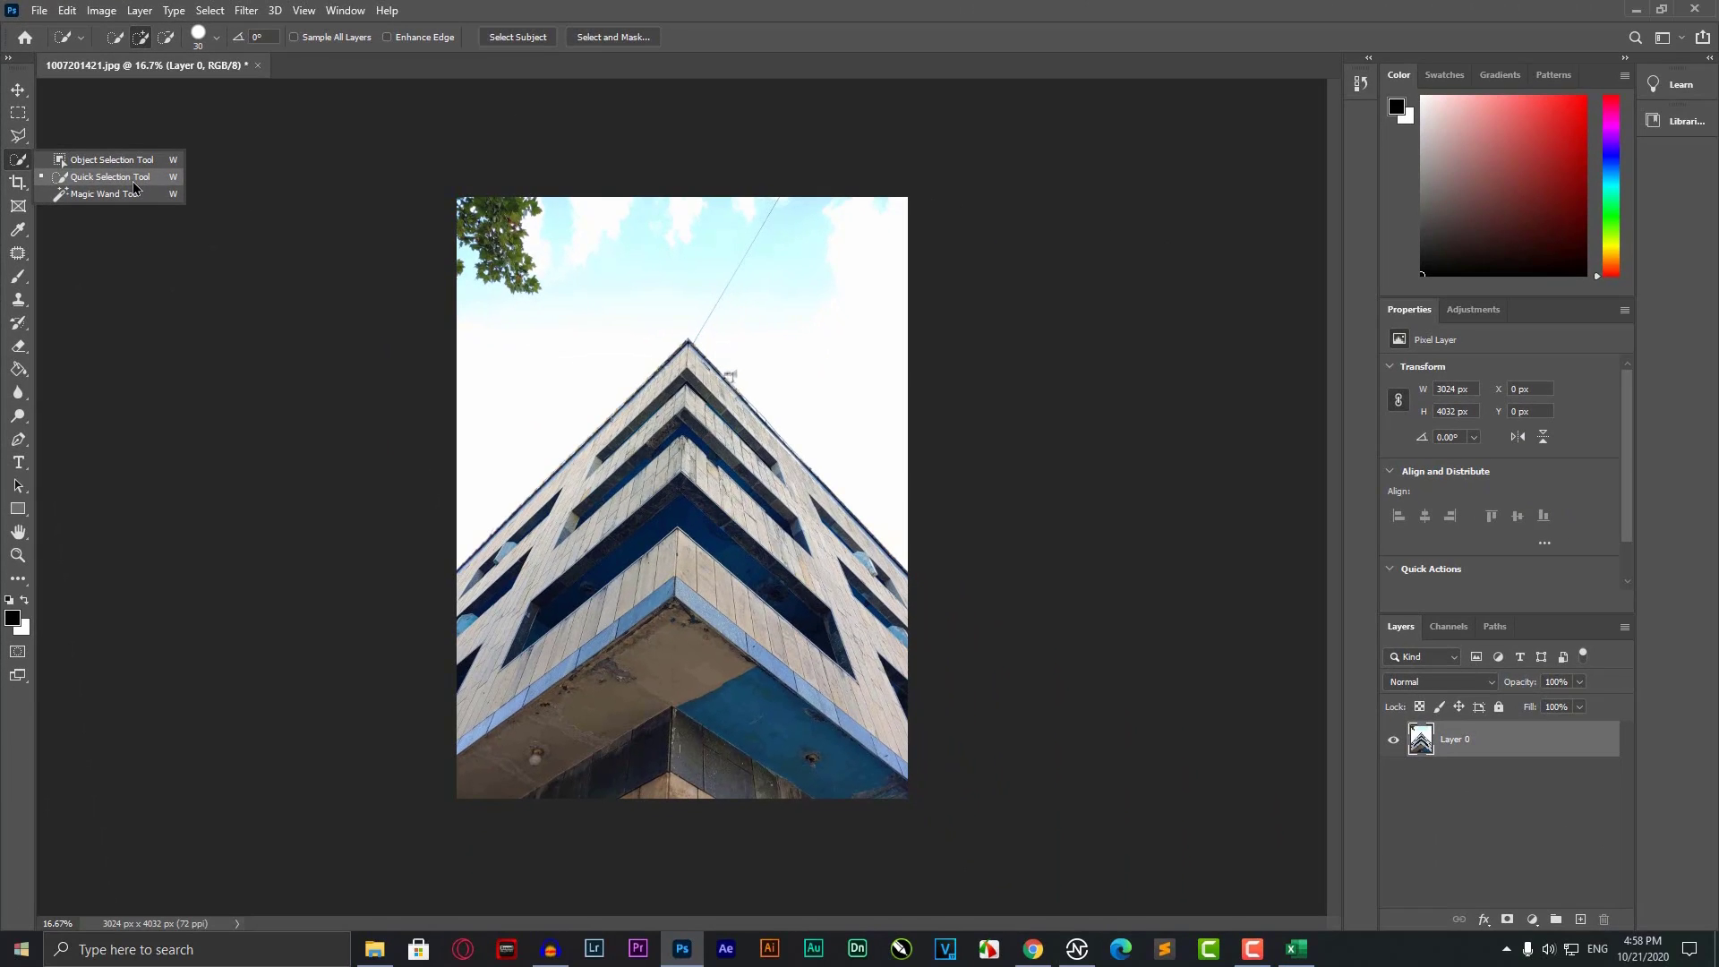
{"action": "left_click", "coordinate": [133, 181]}
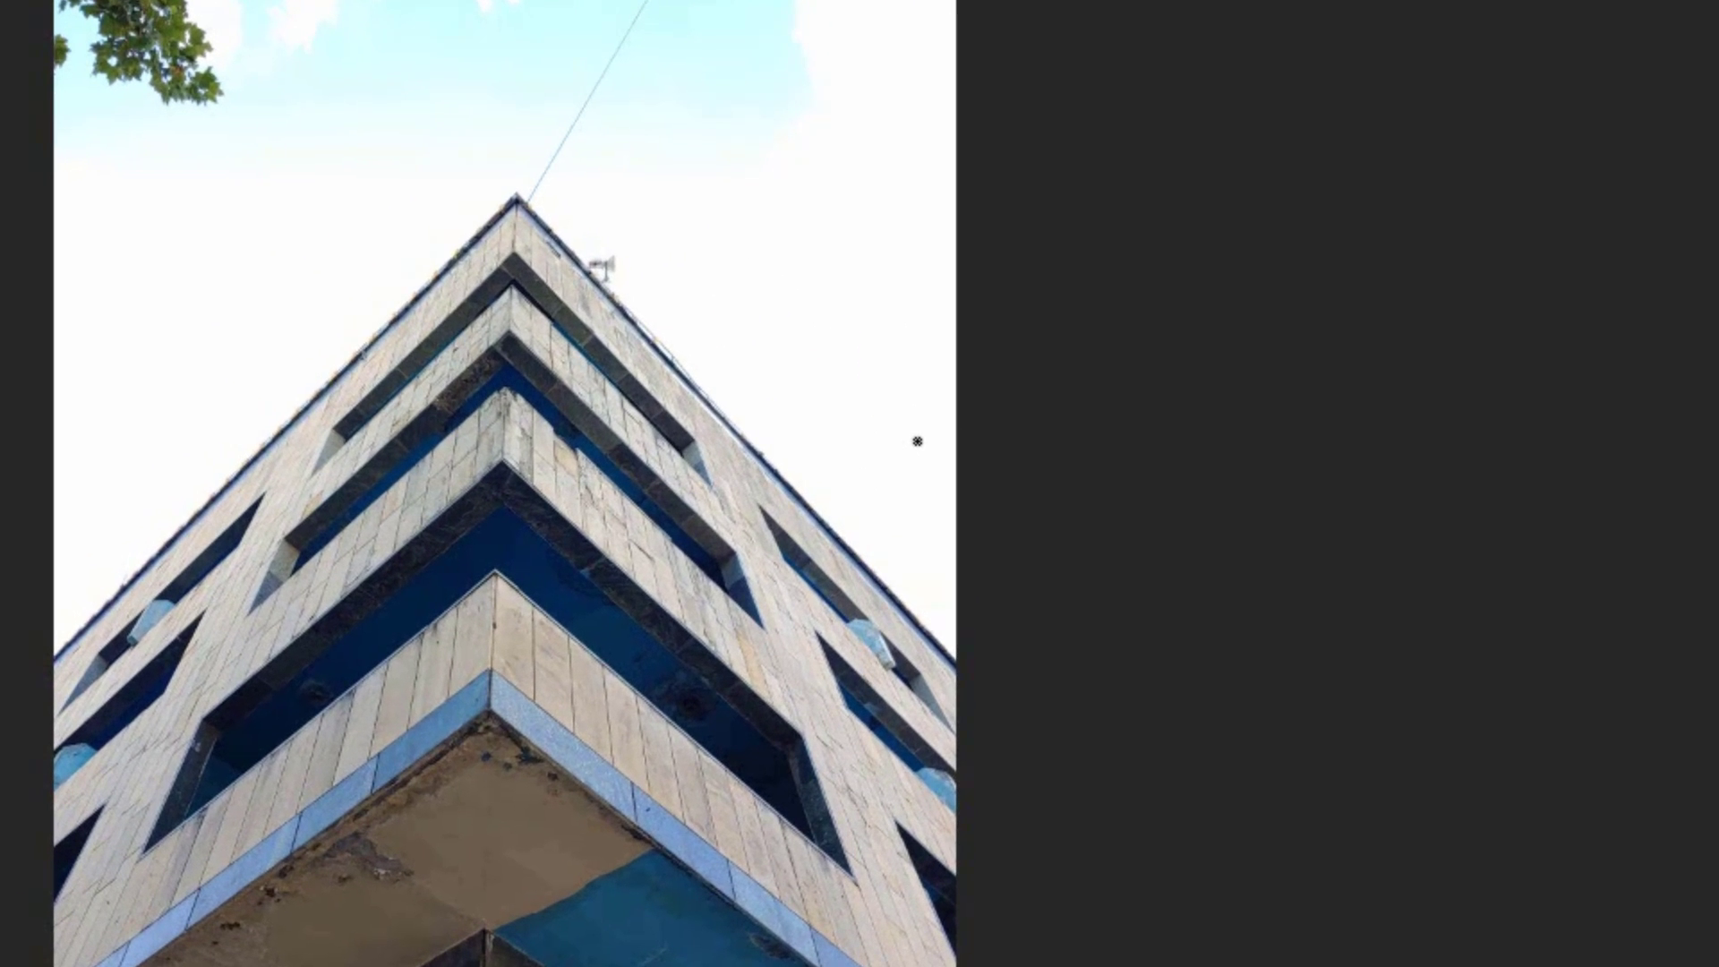
{"action": "left_click_drag", "start_coordinate": [948, 565], "coordinate": [825, 234]}
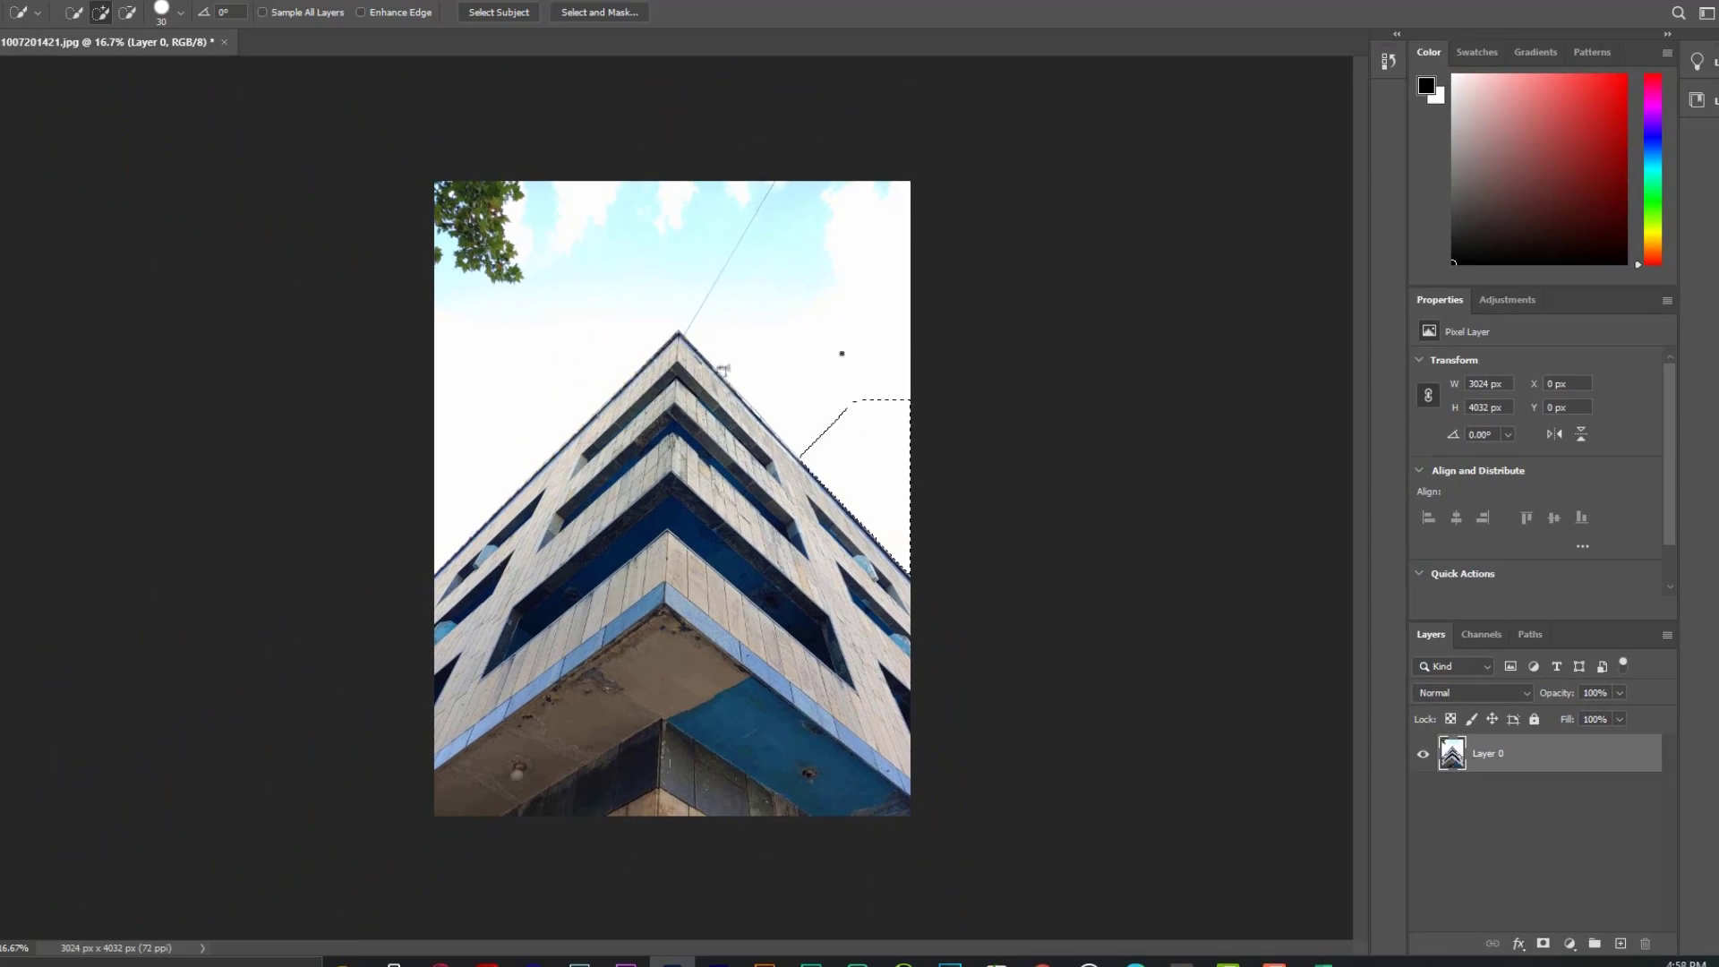
{"action": "left_click_drag", "start_coordinate": [841, 354], "coordinate": [802, 269]}
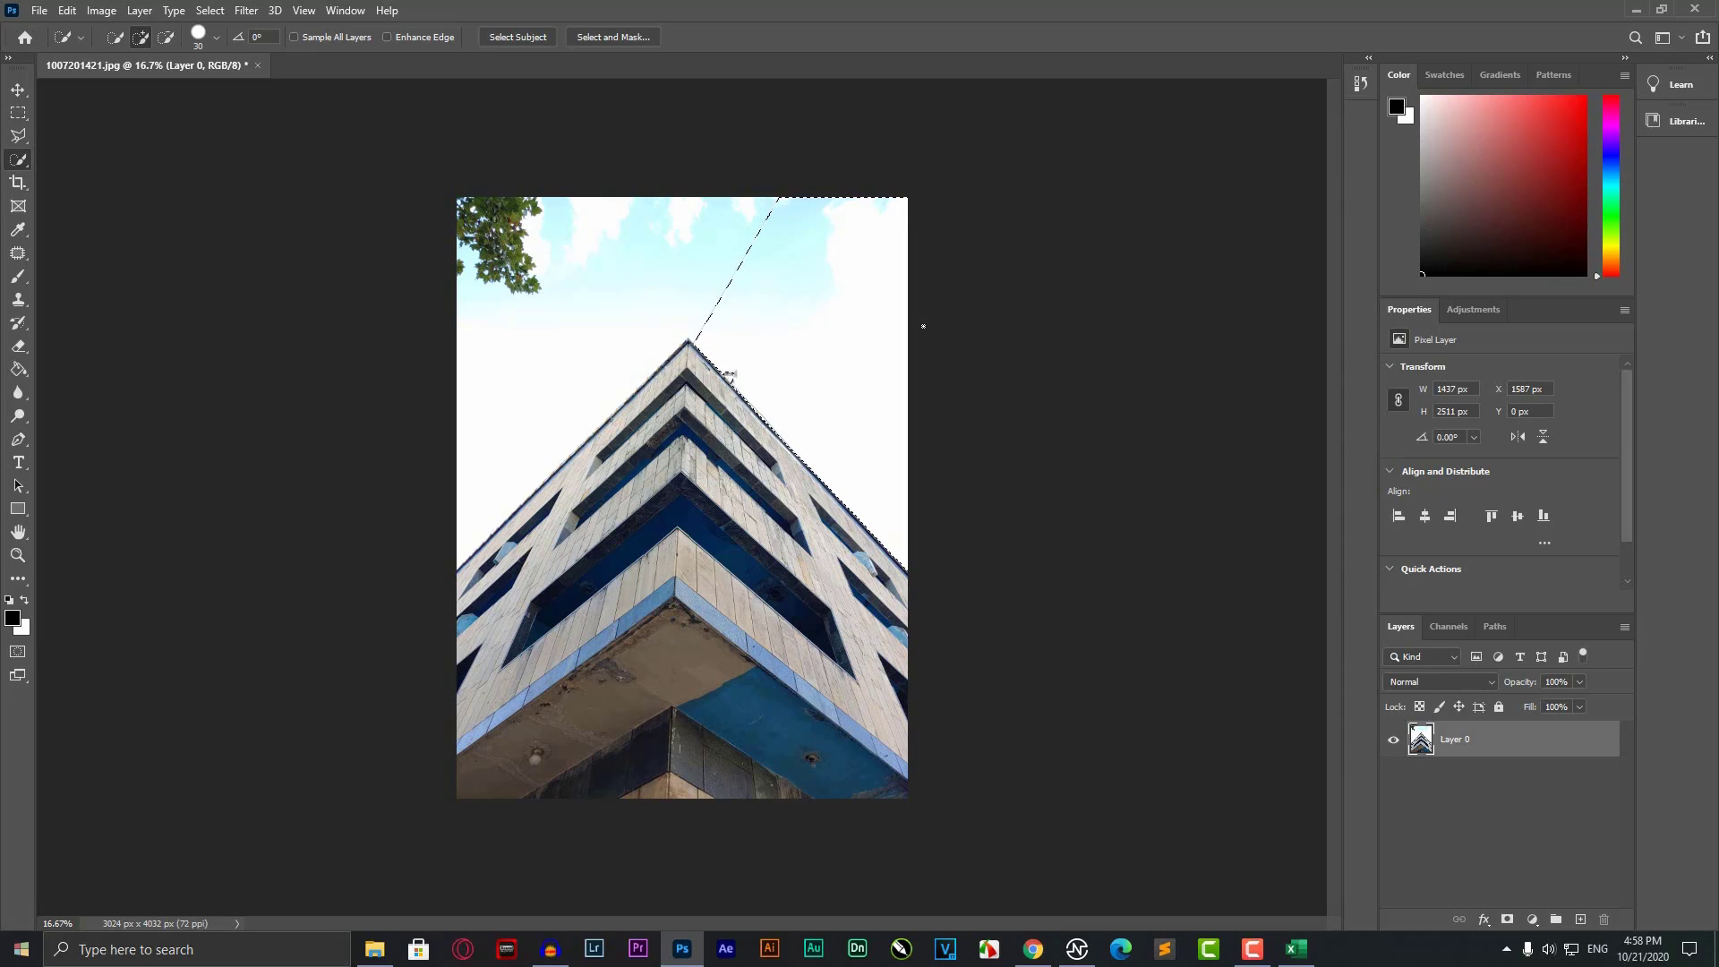
{"action": "key", "text": "Delete"}
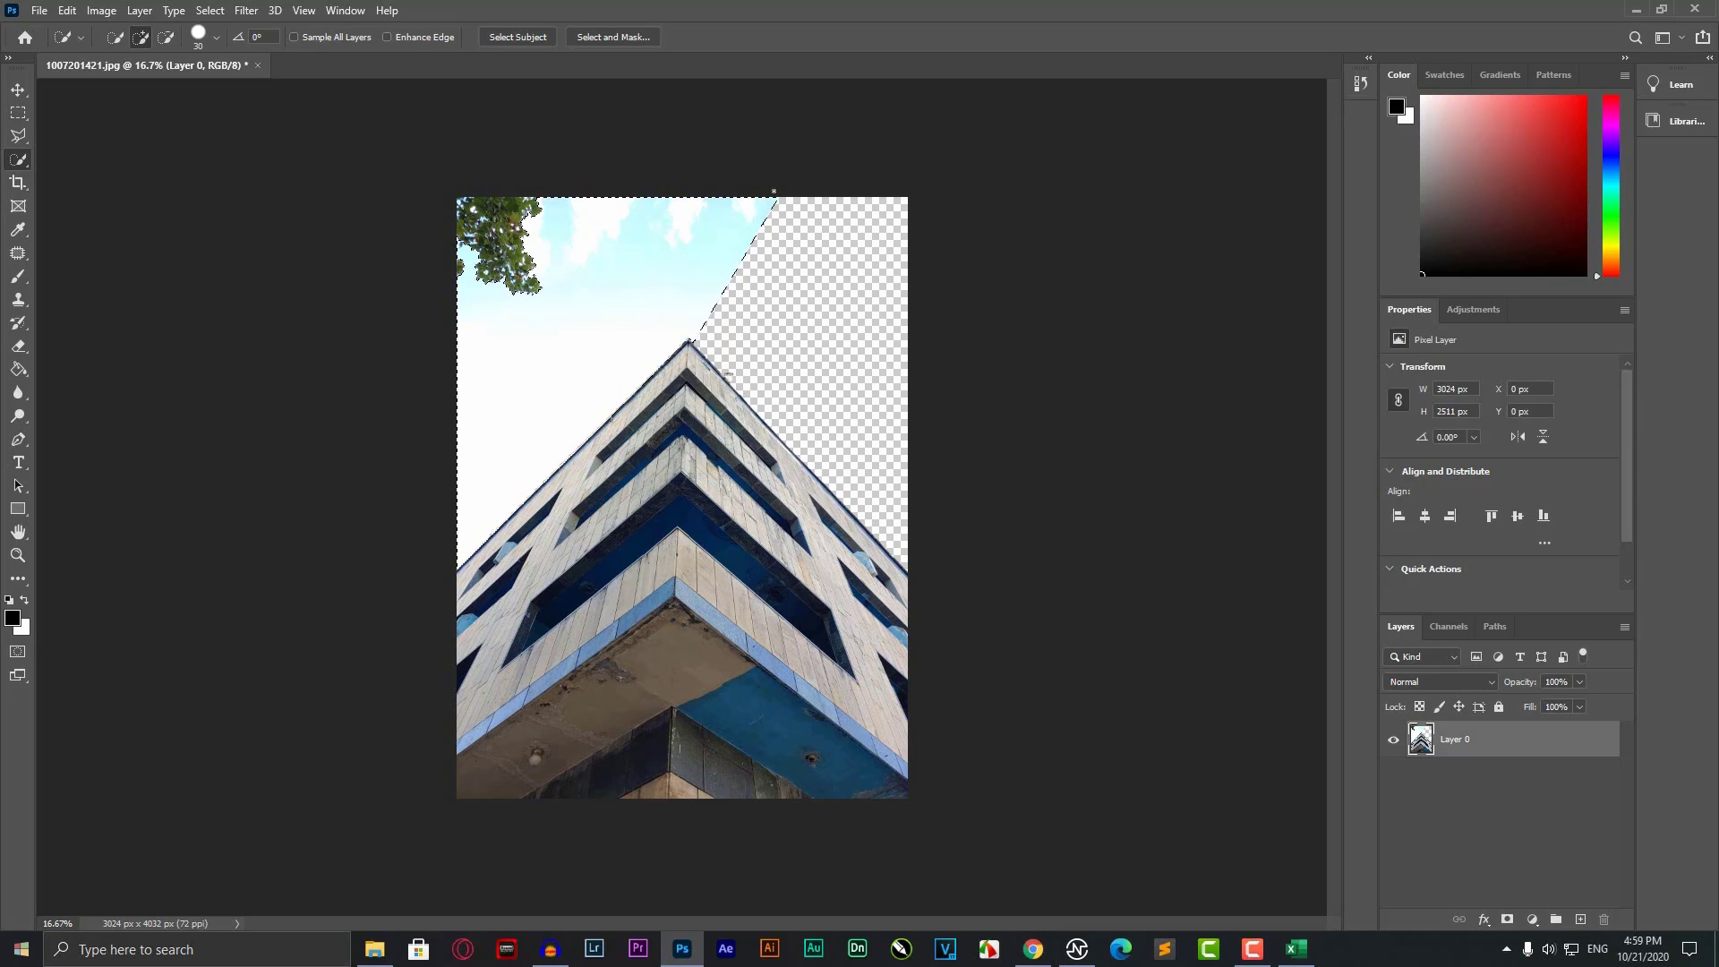
{"action": "key", "text": "Delete"}
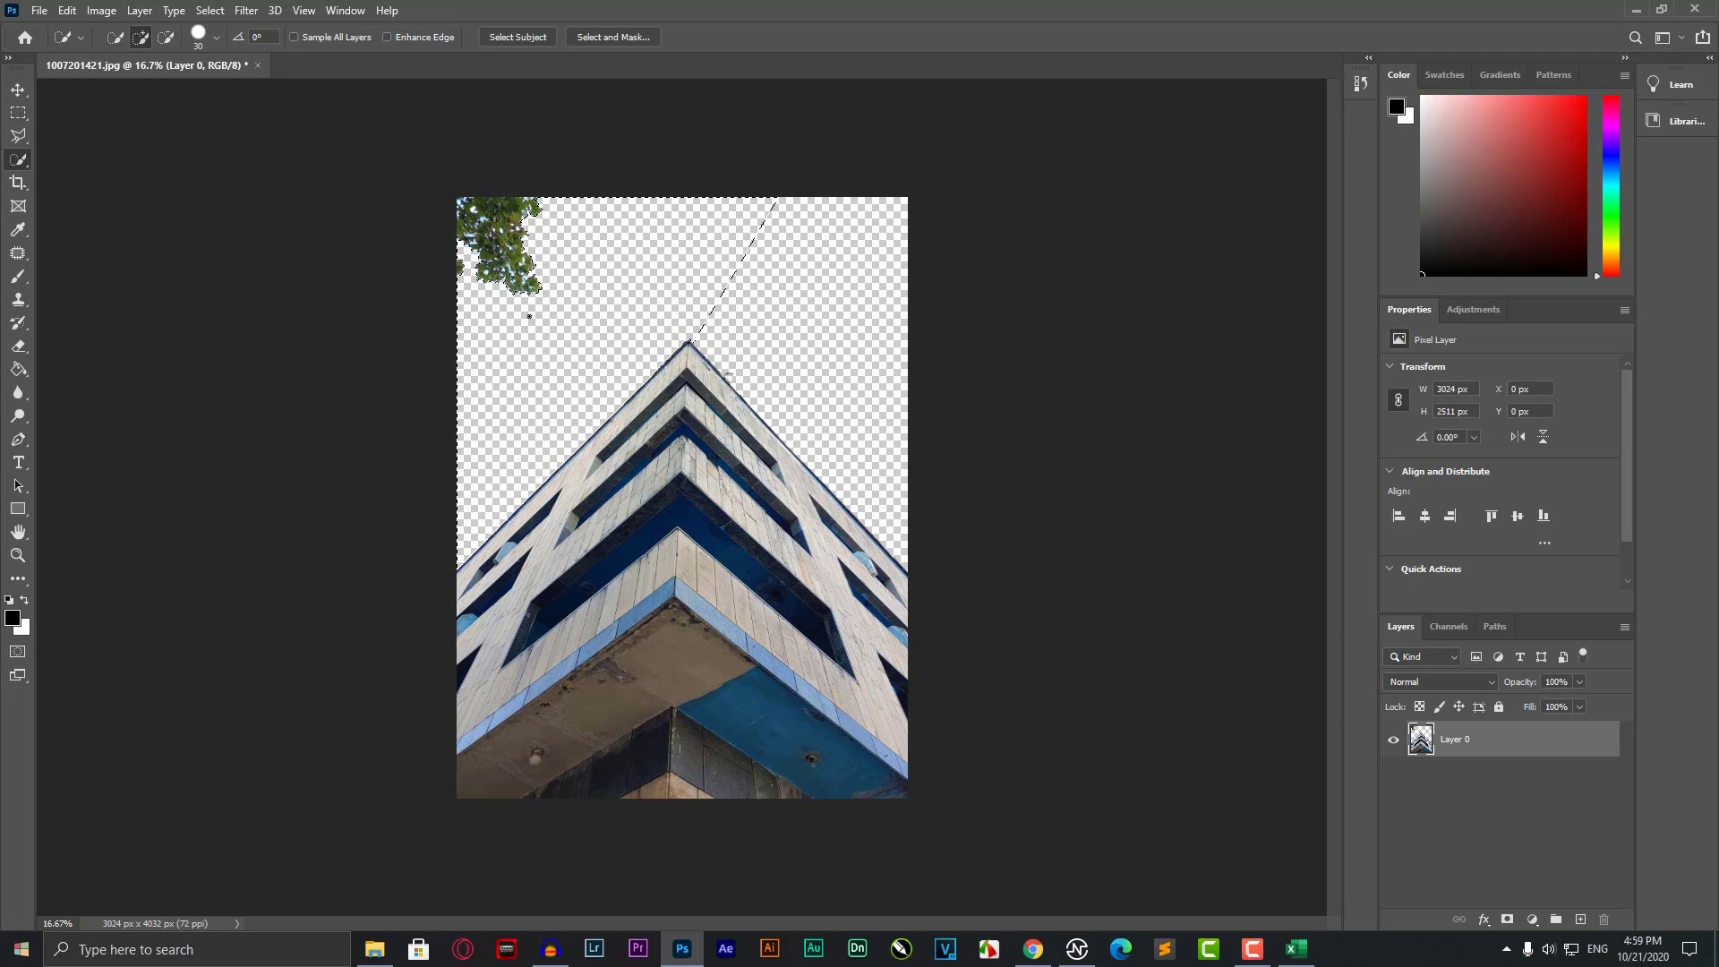
{"action": "key", "text": "ctrl+d"}
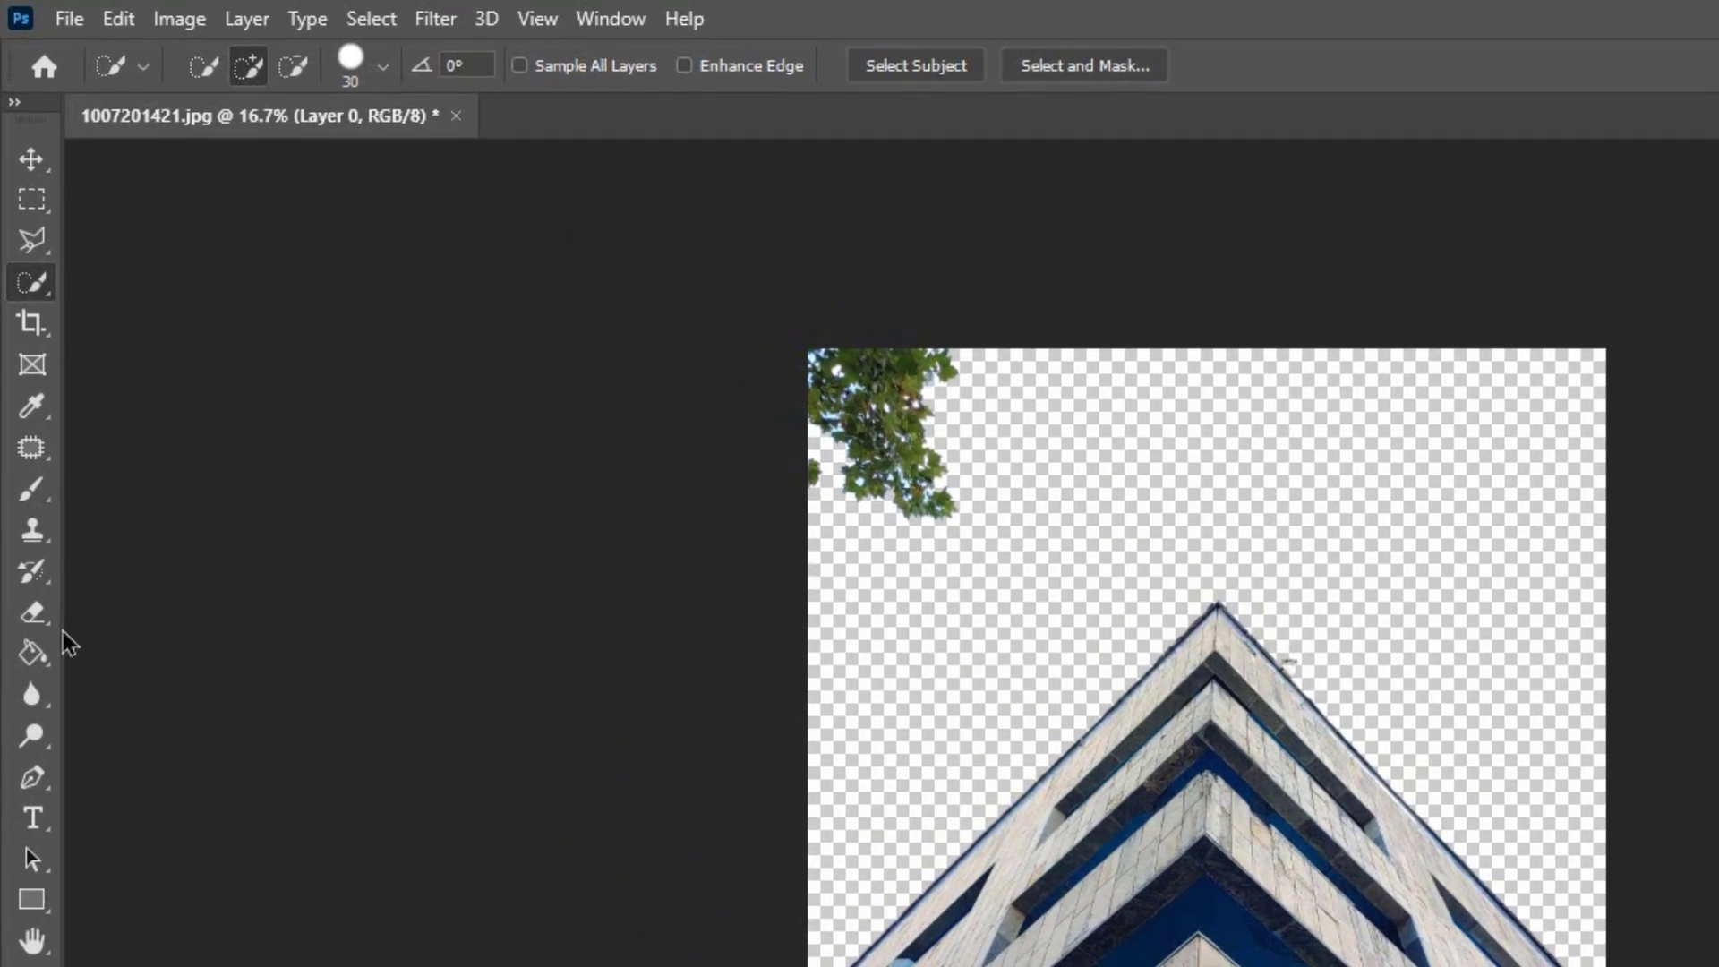
Erase the tree leaves in the photo's upper-left corner with the Eraser enlarged to about 1100 px.
{"action": "left_click", "coordinate": [28, 352]}
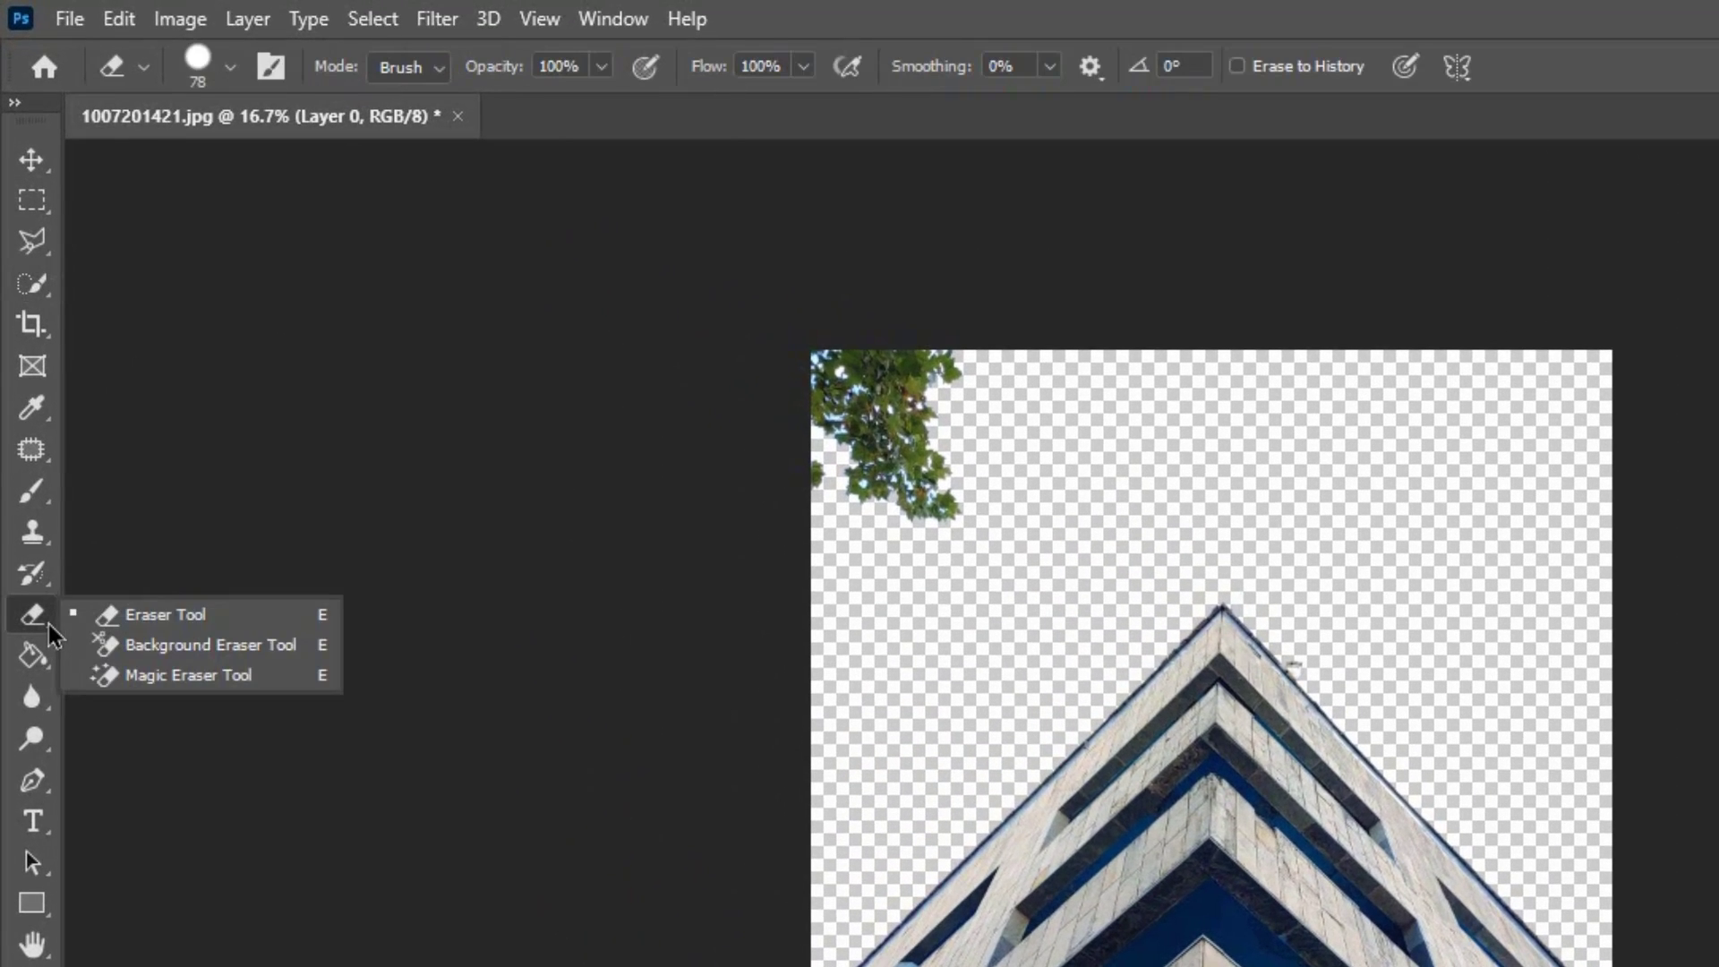
{"action": "left_click", "coordinate": [166, 615]}
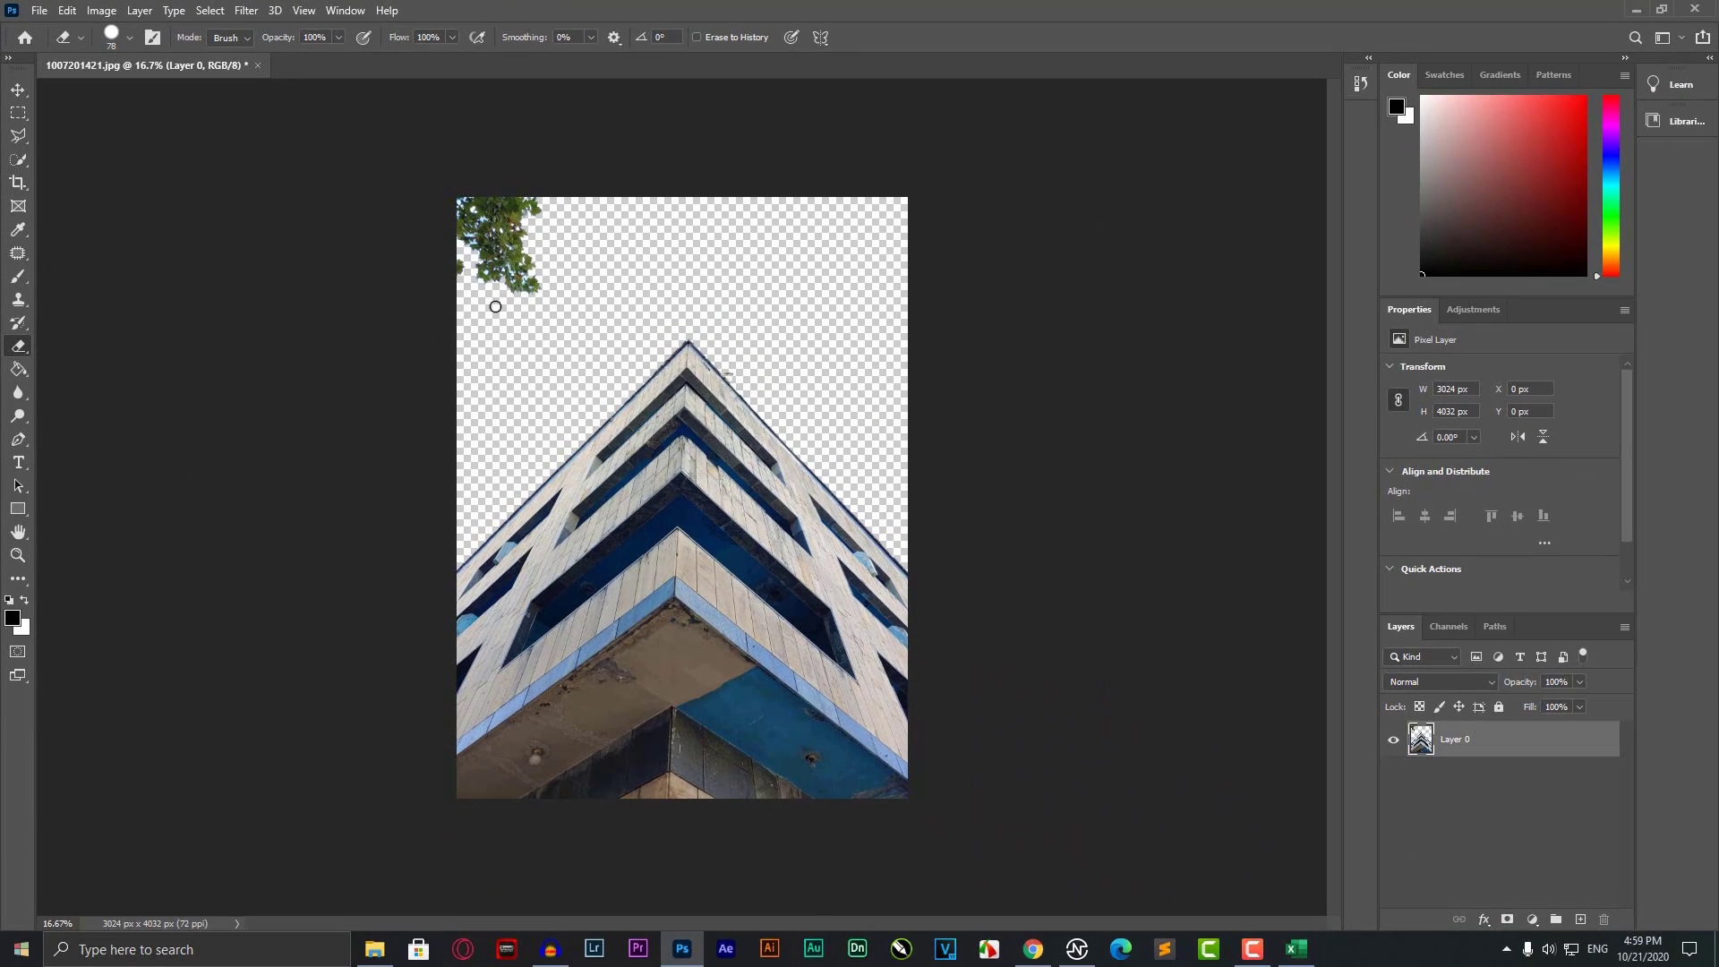
{"action": "right_click", "coordinate": [495, 306]}
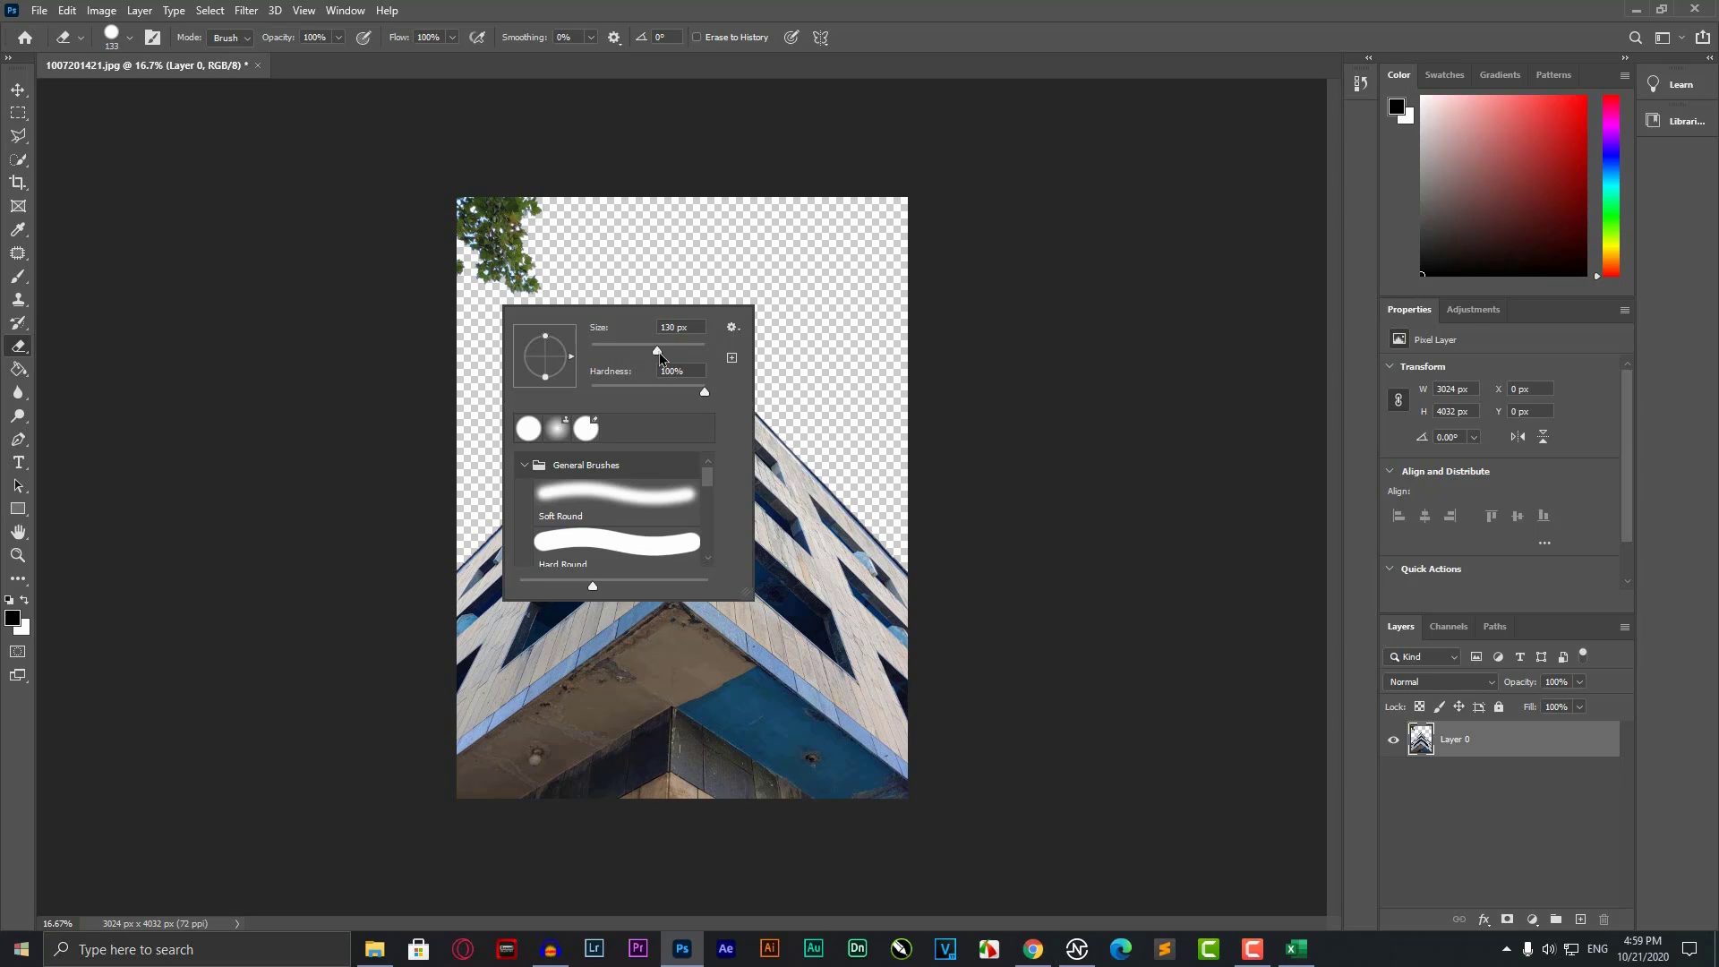
{"action": "left_click_drag", "start_coordinate": [659, 352], "coordinate": [696, 344]}
{"action": "left_click", "coordinate": [503, 249]}
{"action": "left_click", "coordinate": [504, 249]}
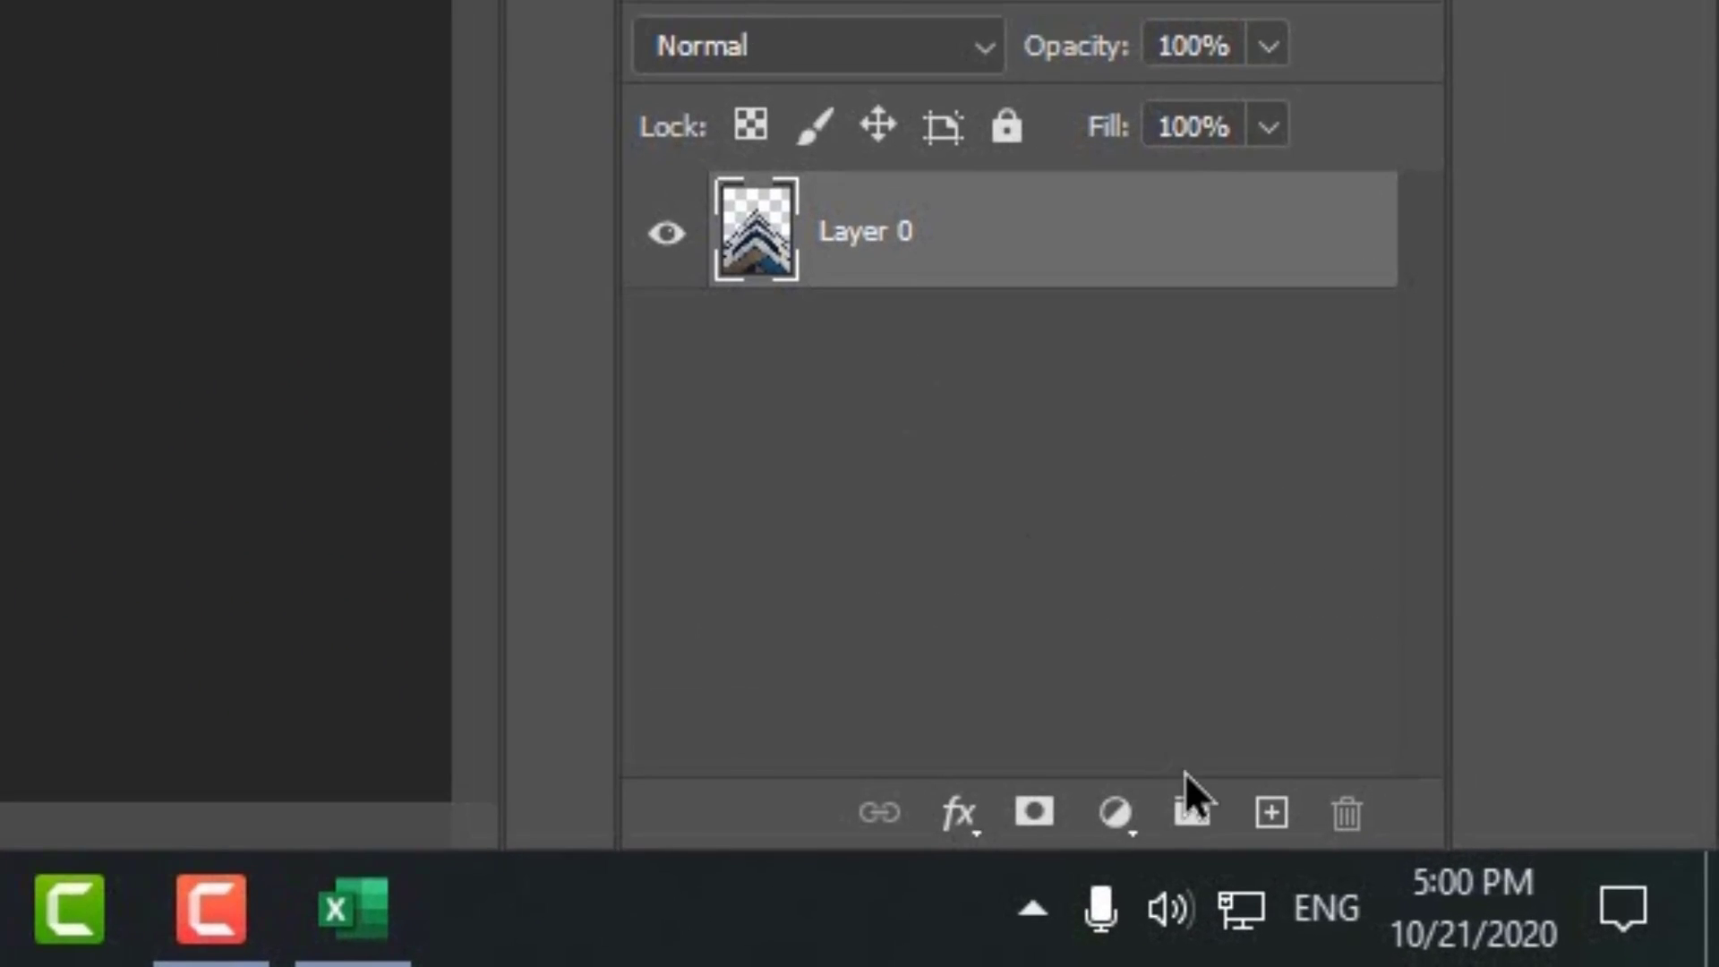
Add a new layer beneath Layer 0 and fill it with black (000000) using the Paint Bucket.
{"action": "left_click", "coordinate": [1271, 814]}
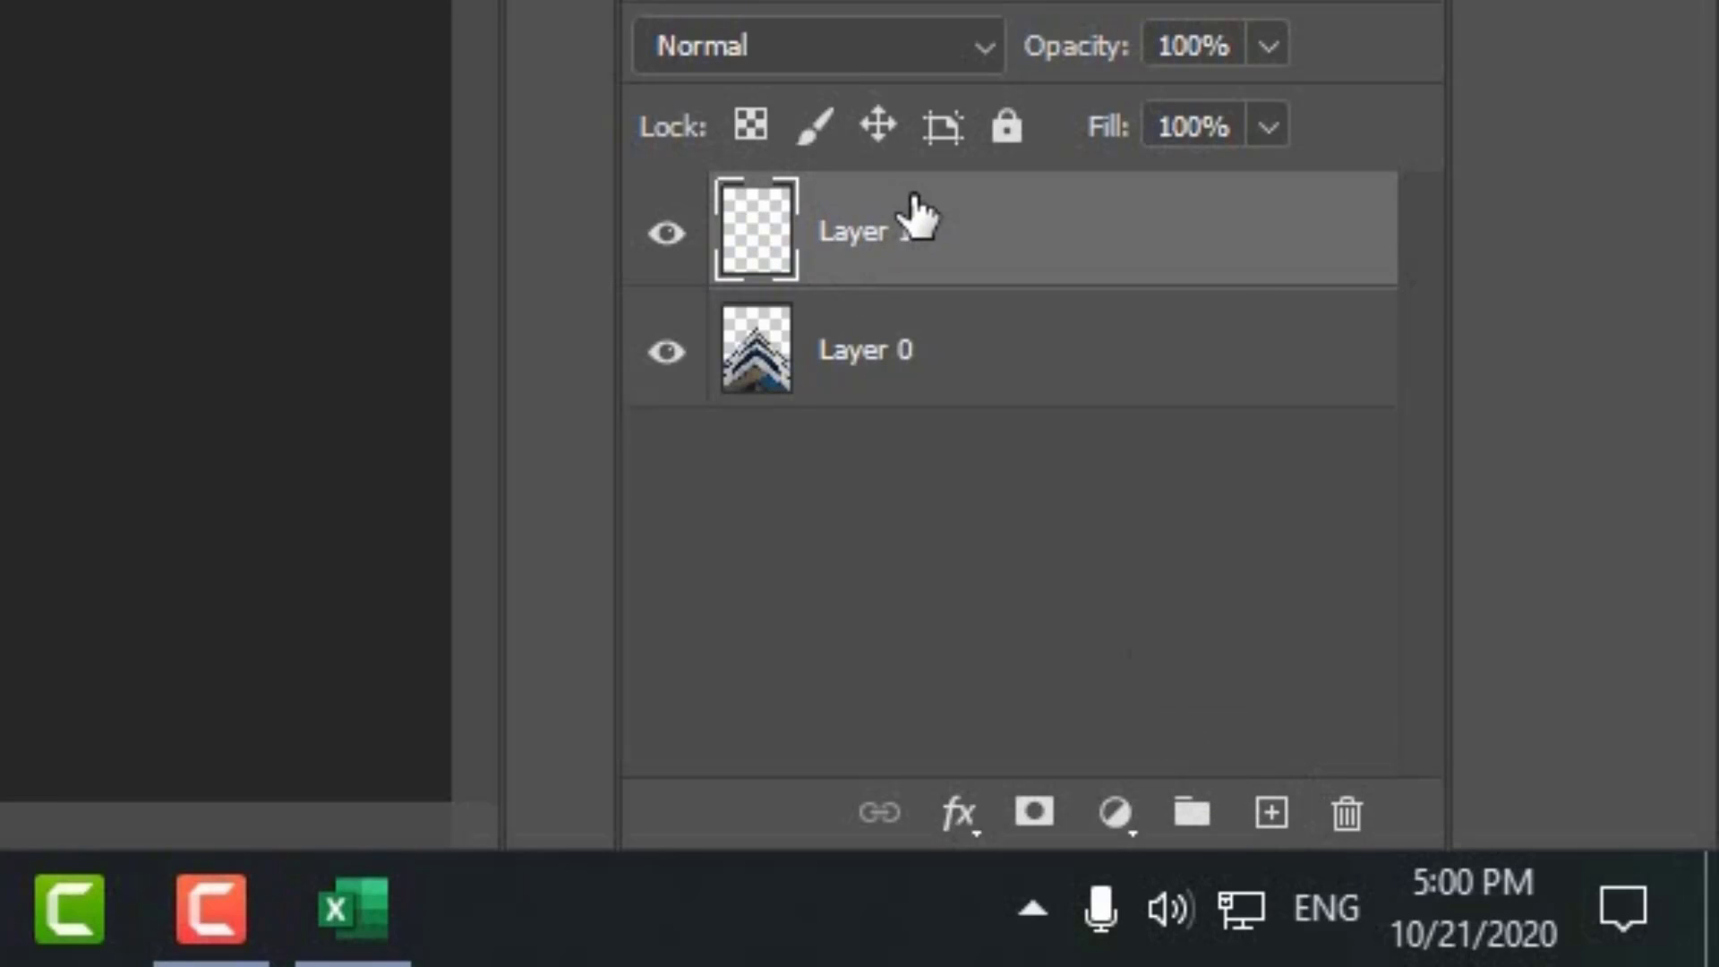
{"action": "left_click_drag", "start_coordinate": [940, 240], "coordinate": [949, 411]}
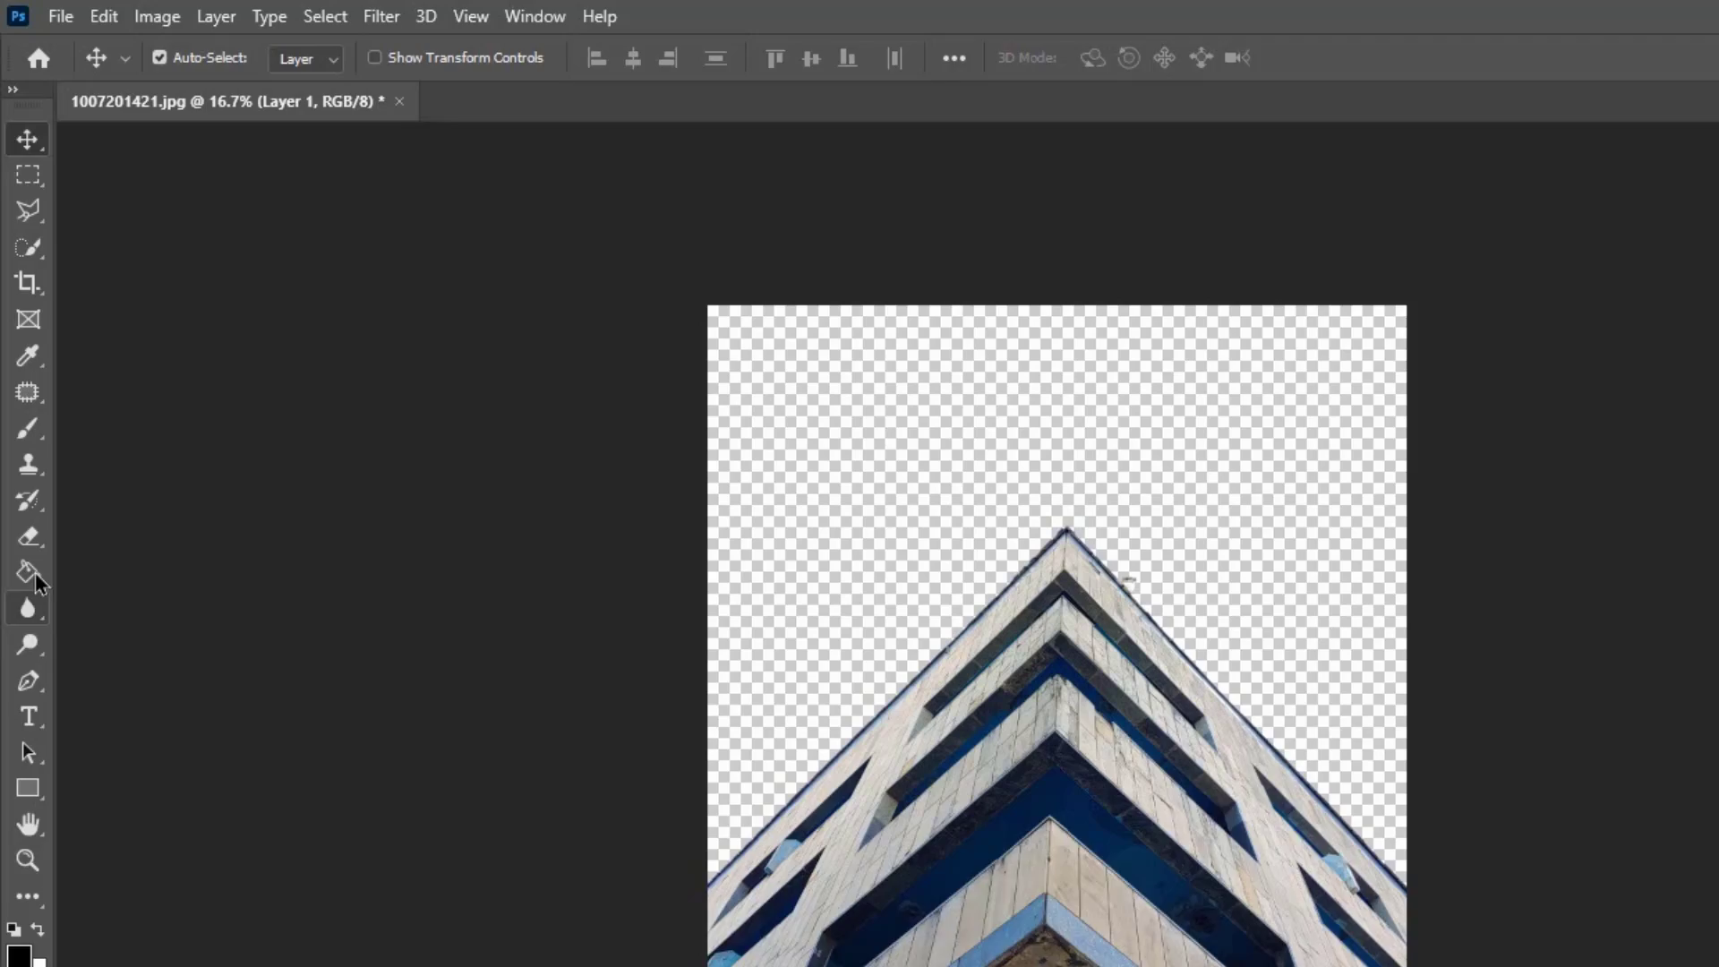
{"action": "left_click", "coordinate": [20, 372]}
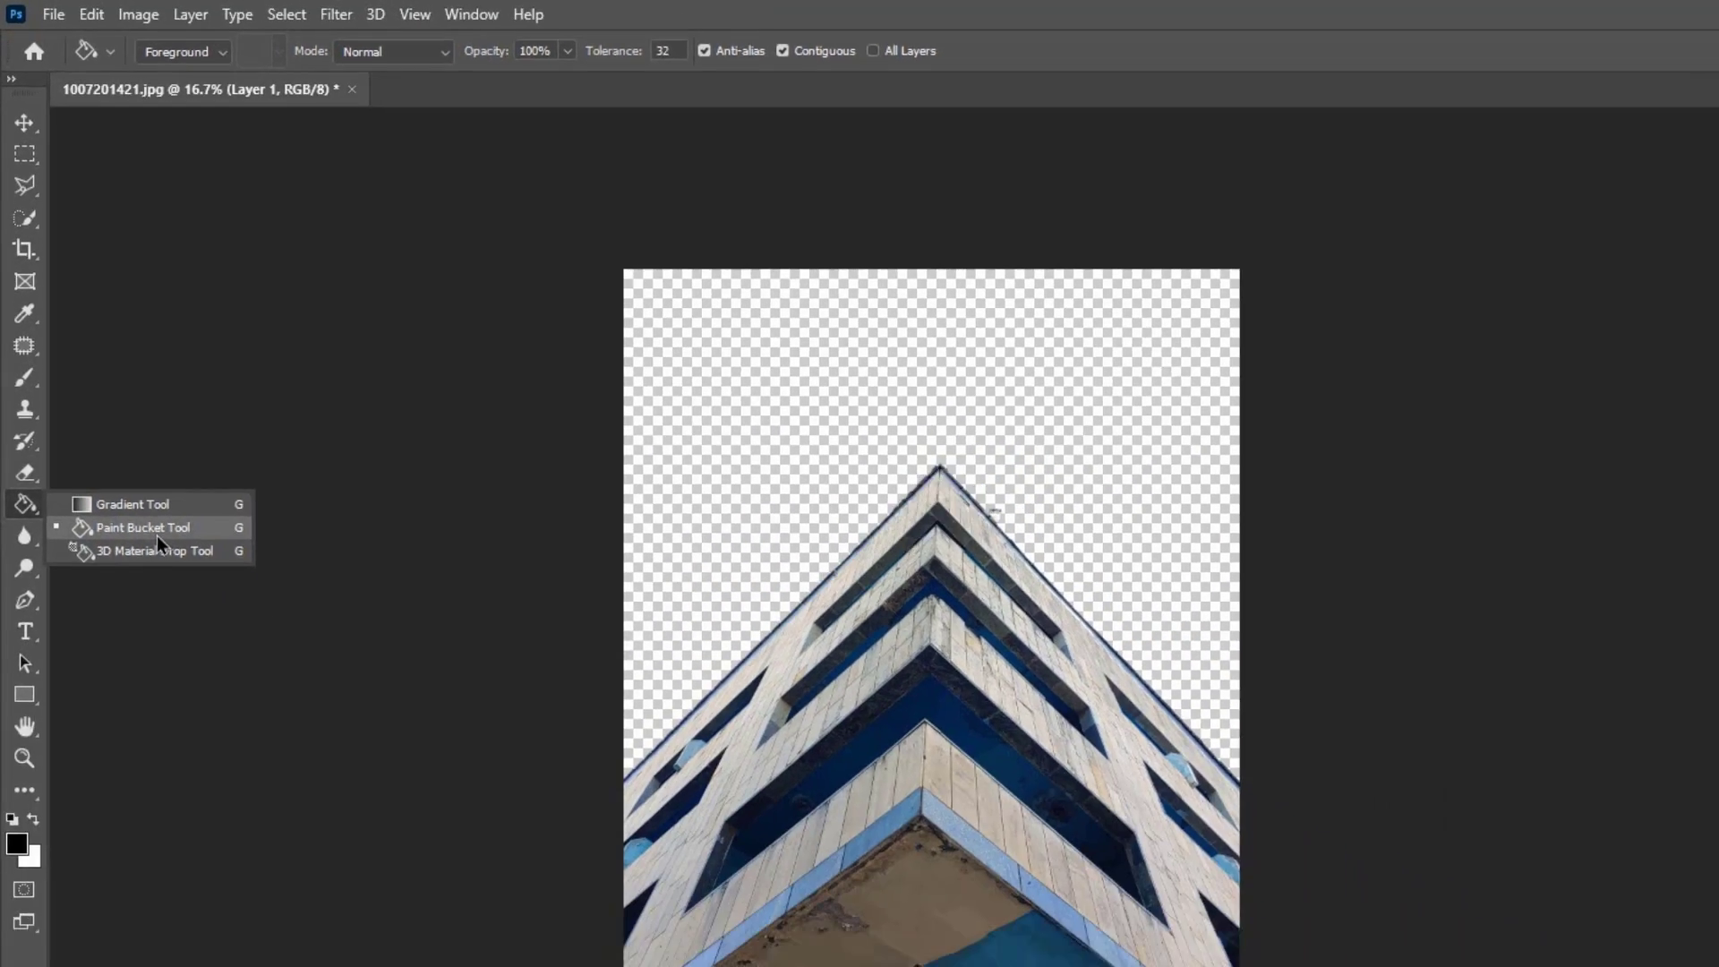
{"action": "left_click", "coordinate": [224, 768]}
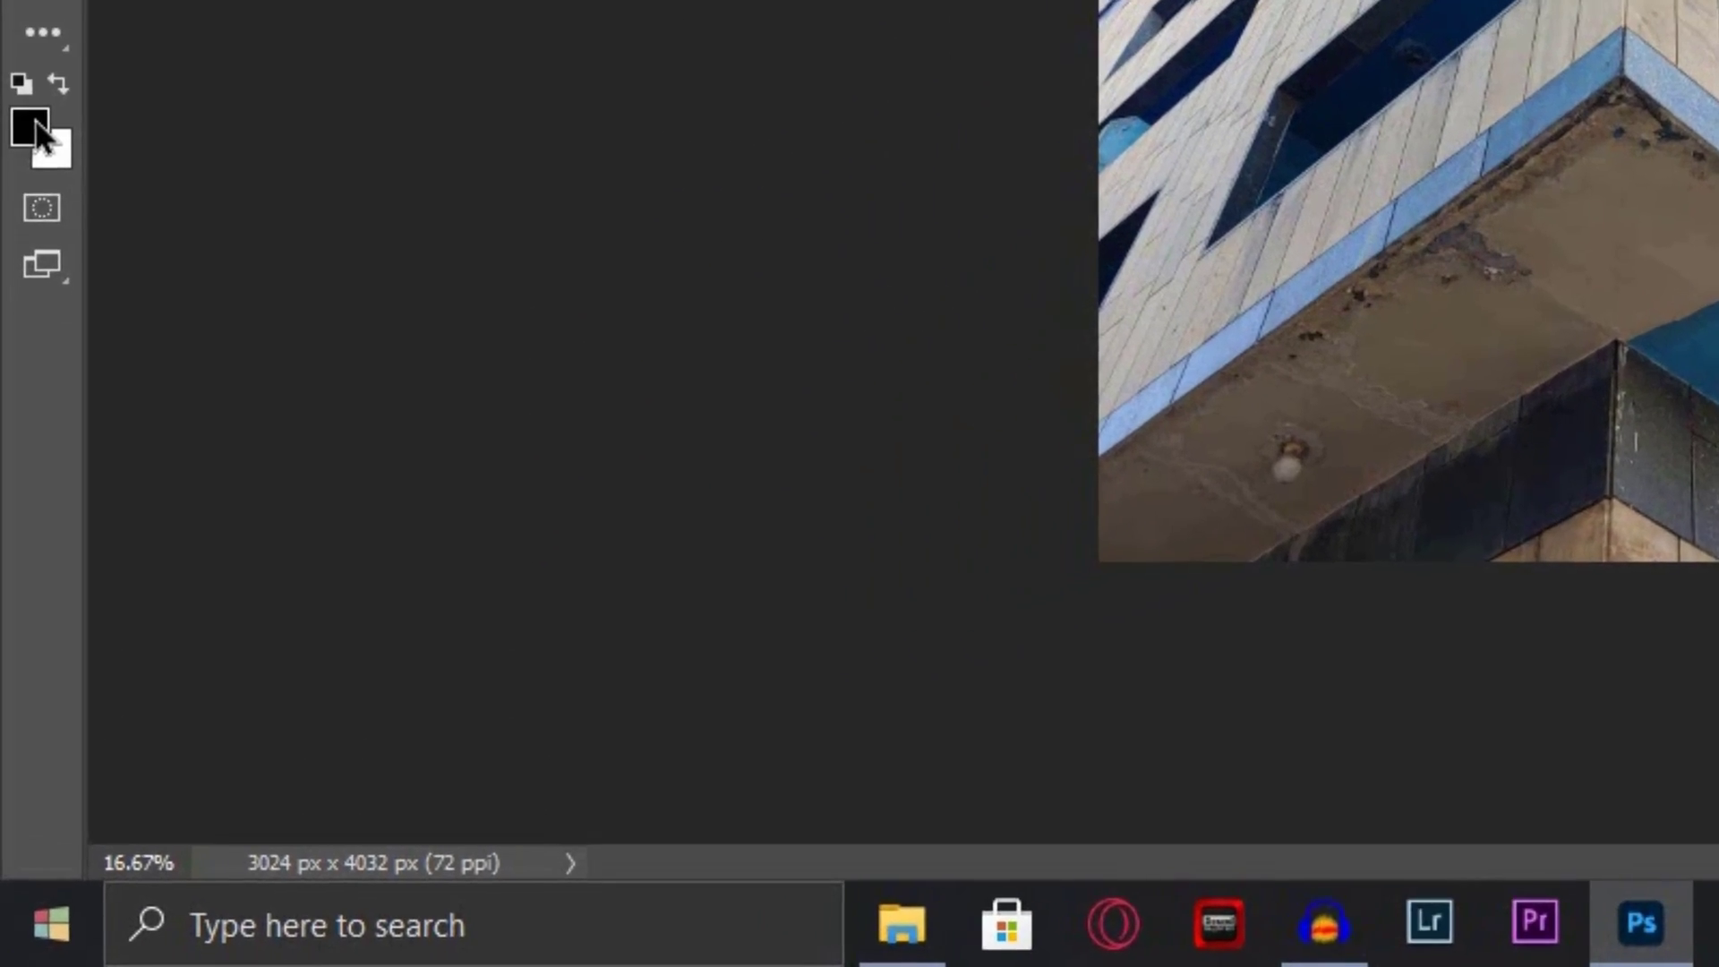
{"action": "left_click", "coordinate": [20, 405]}
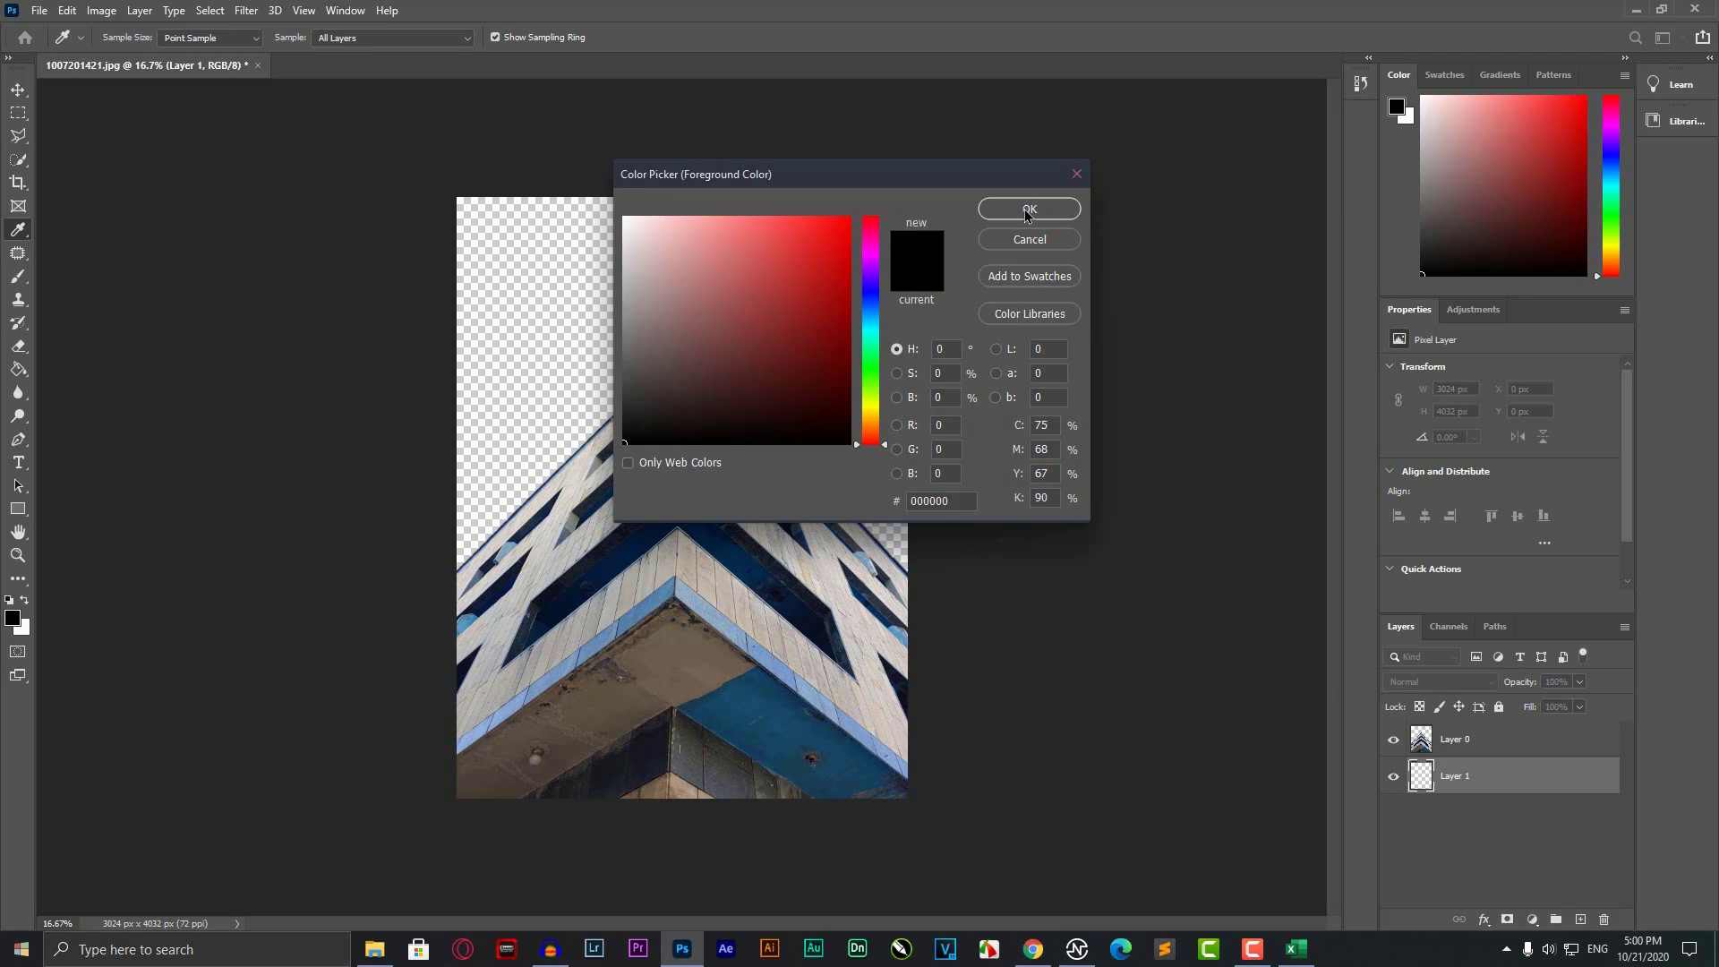
{"action": "left_click_drag", "start_coordinate": [960, 184], "coordinate": [1105, 246]}
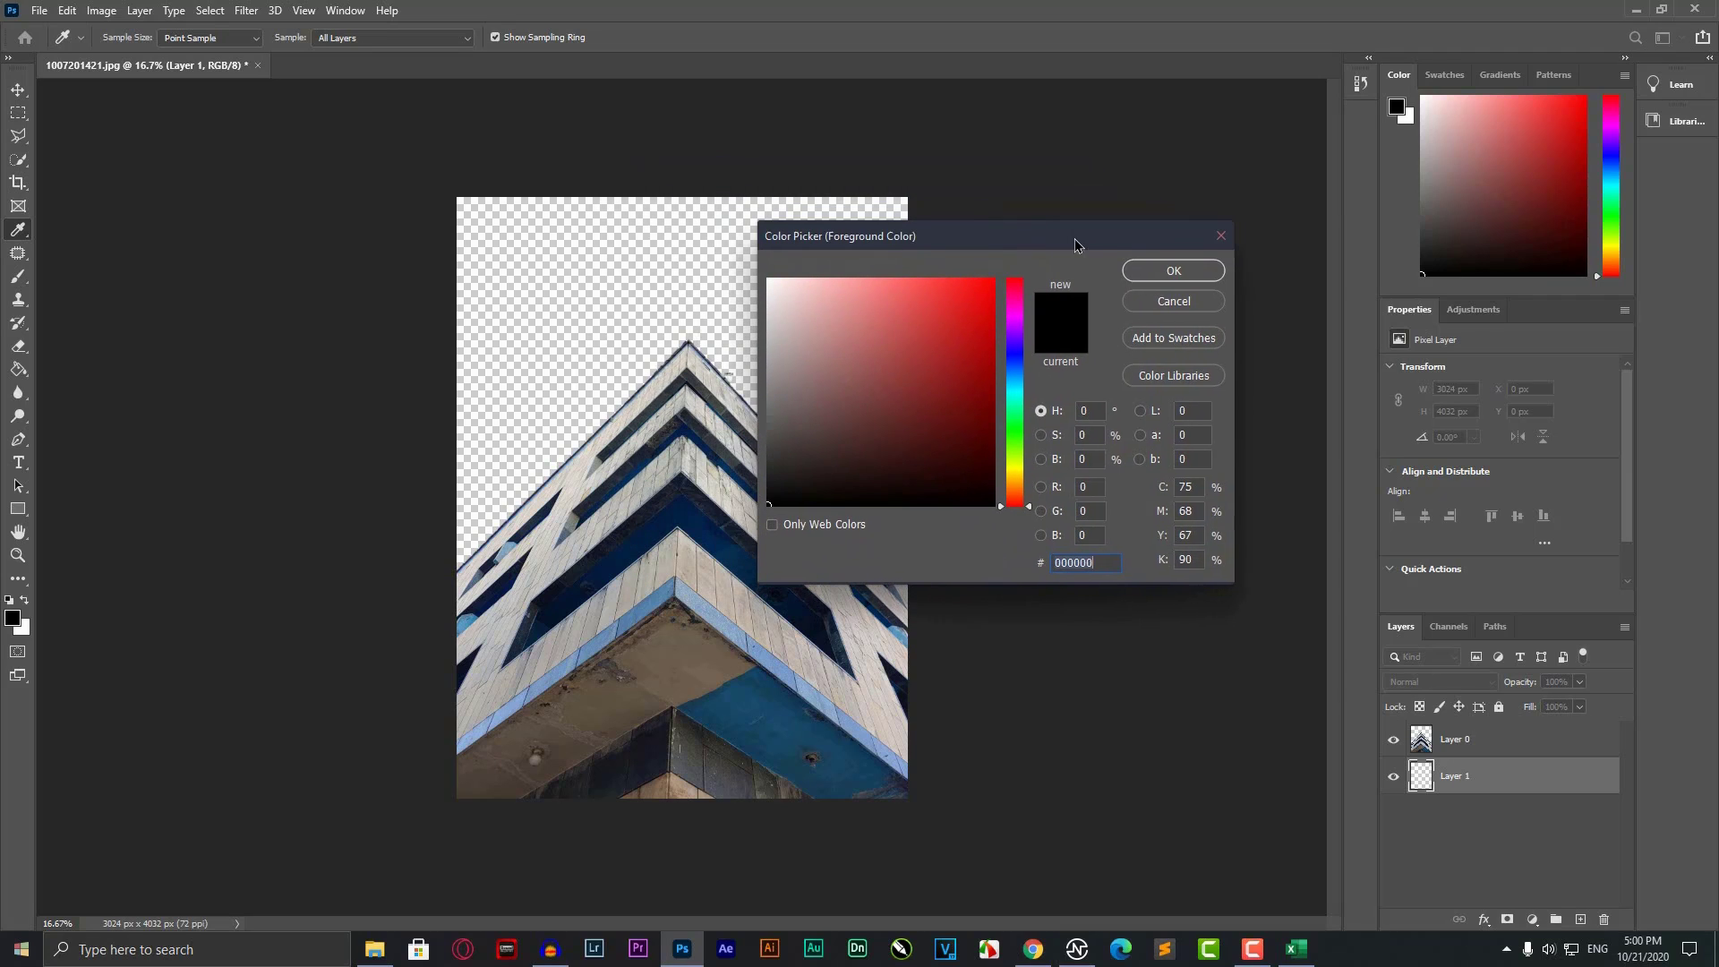
{"action": "left_click", "coordinate": [1172, 280]}
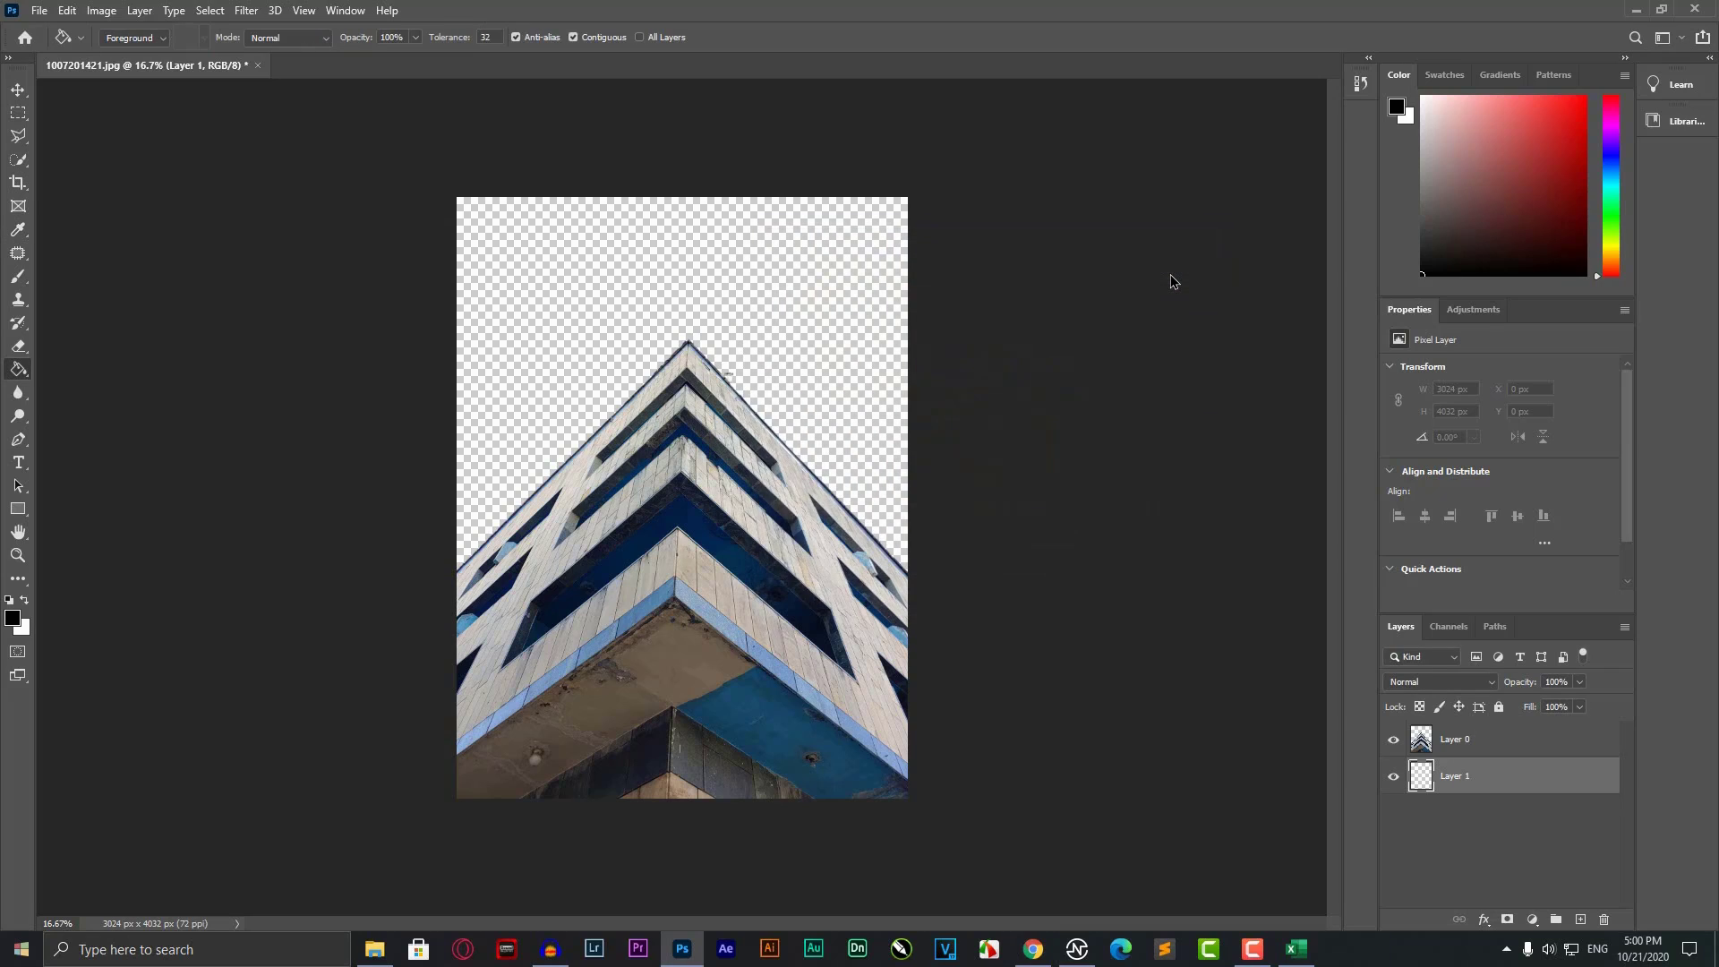
{"action": "left_click", "coordinate": [730, 291]}
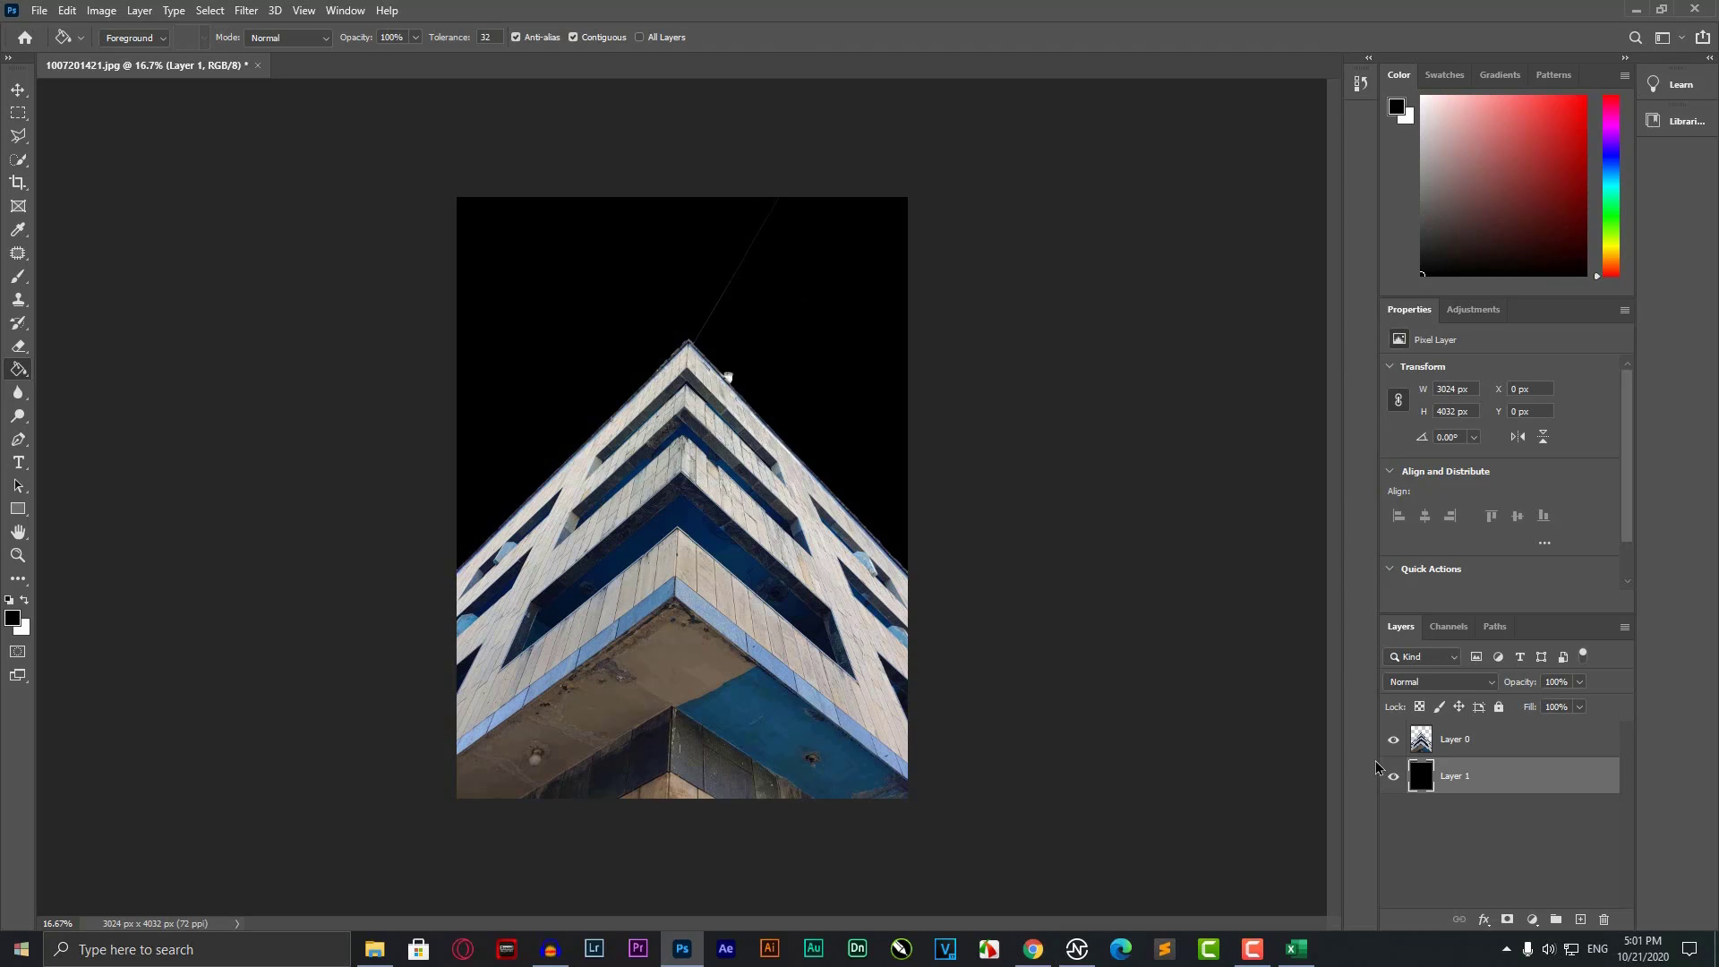
On Layer 0, erase the thin wire above the building's peak with a 102 px Eraser.
{"action": "left_click", "coordinate": [1457, 751]}
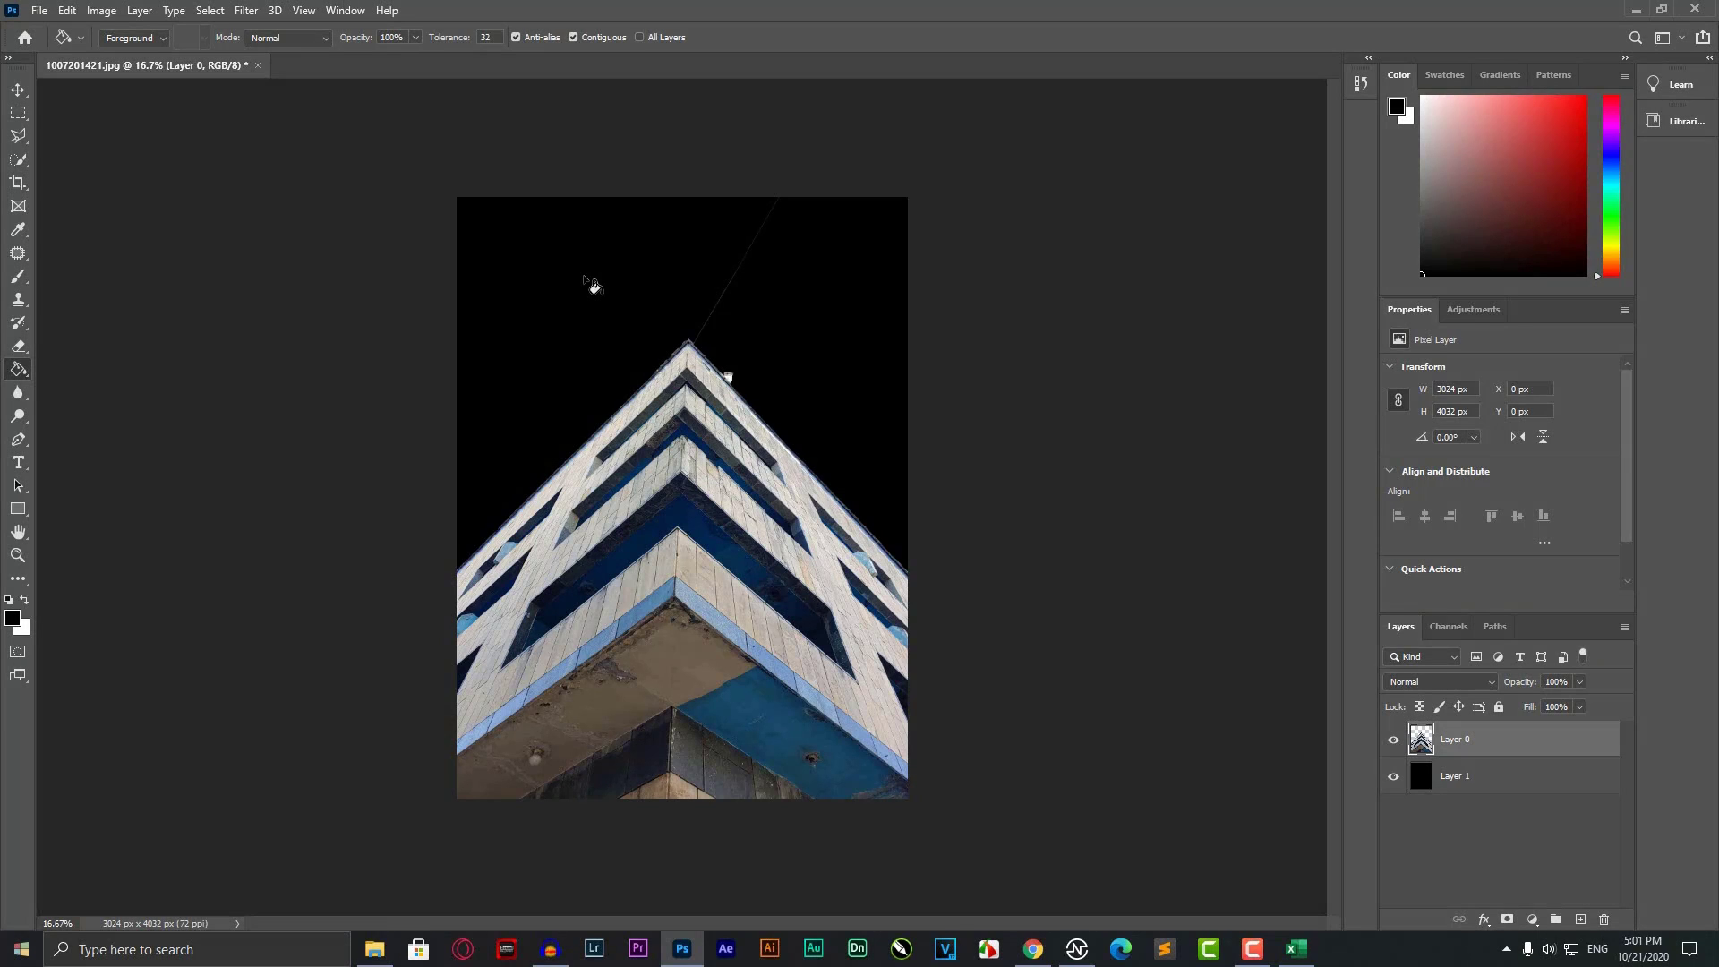
{"action": "key", "text": "ctrl+plus"}
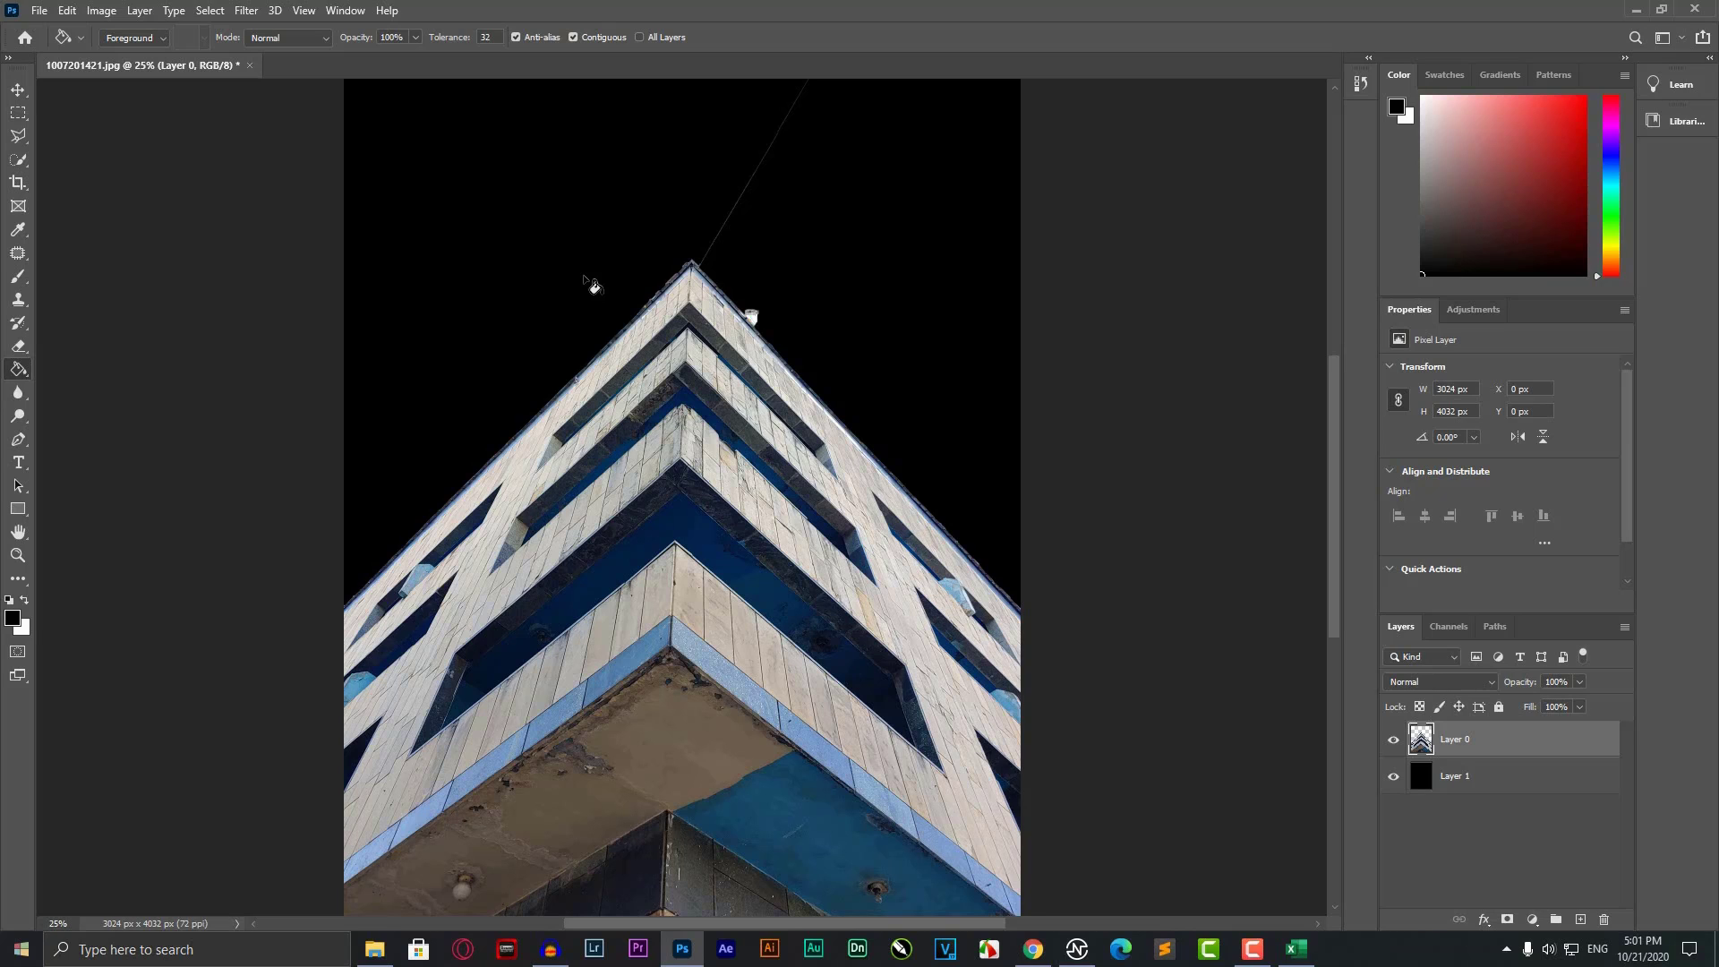
{"action": "key", "text": "ctrl+plus"}
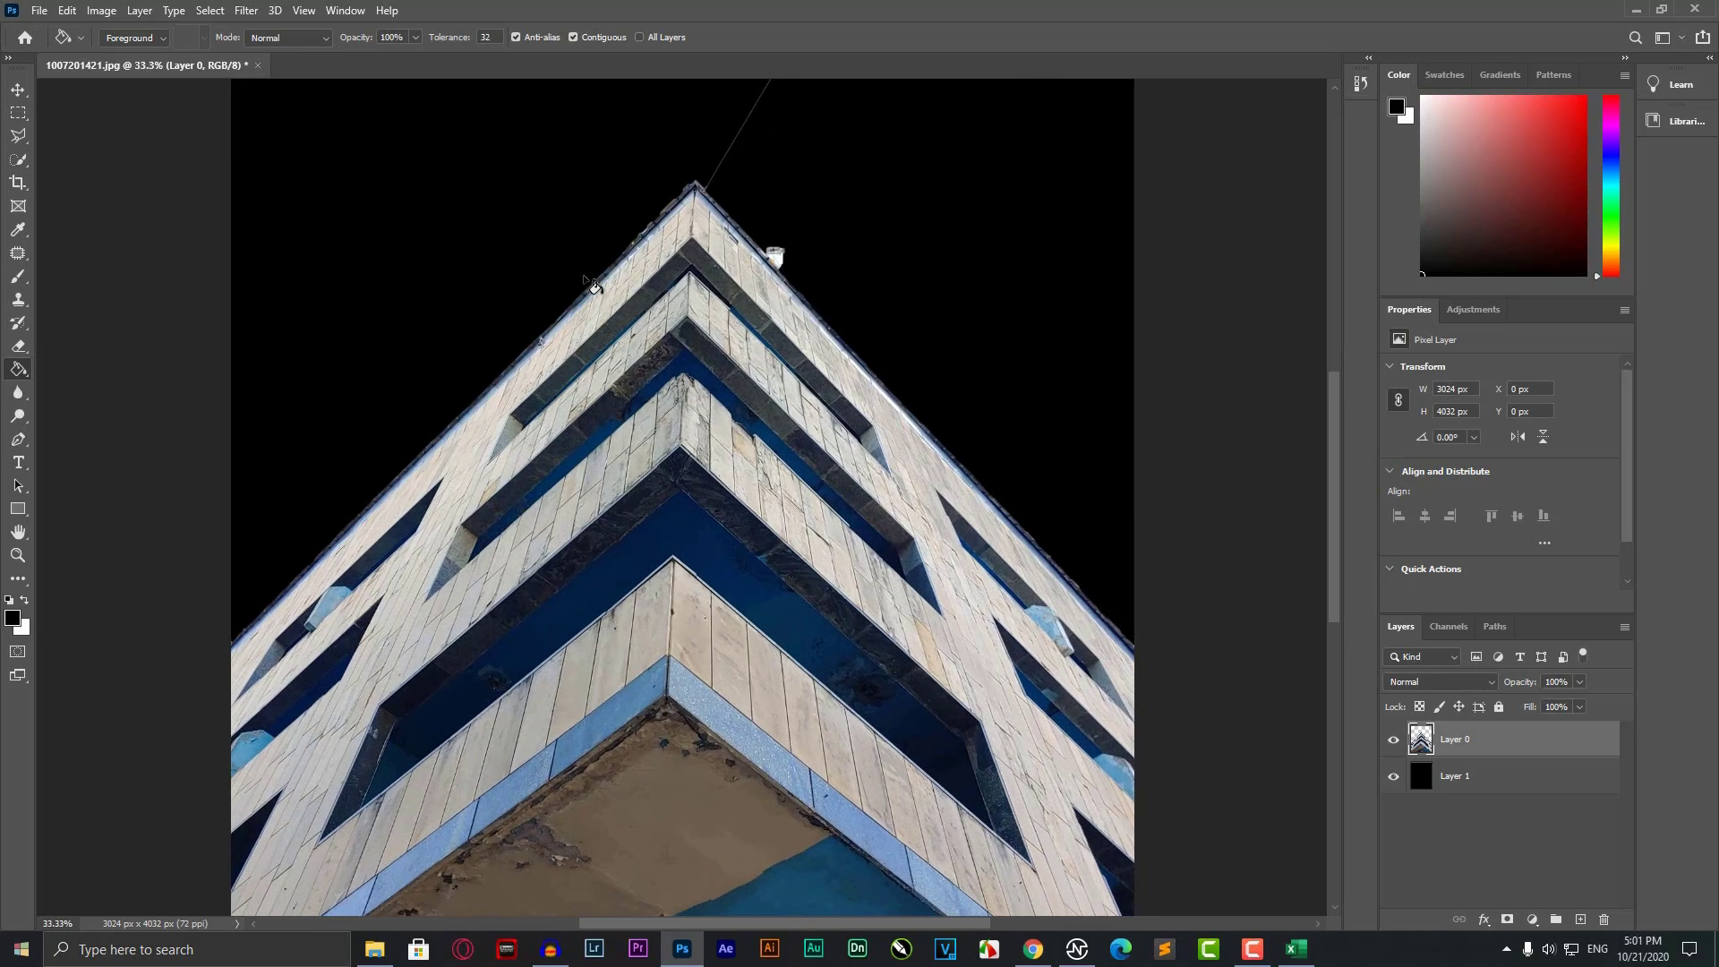
{"action": "scroll", "coordinate": [674, 215], "scroll_direction": "up", "scroll_amount": 3}
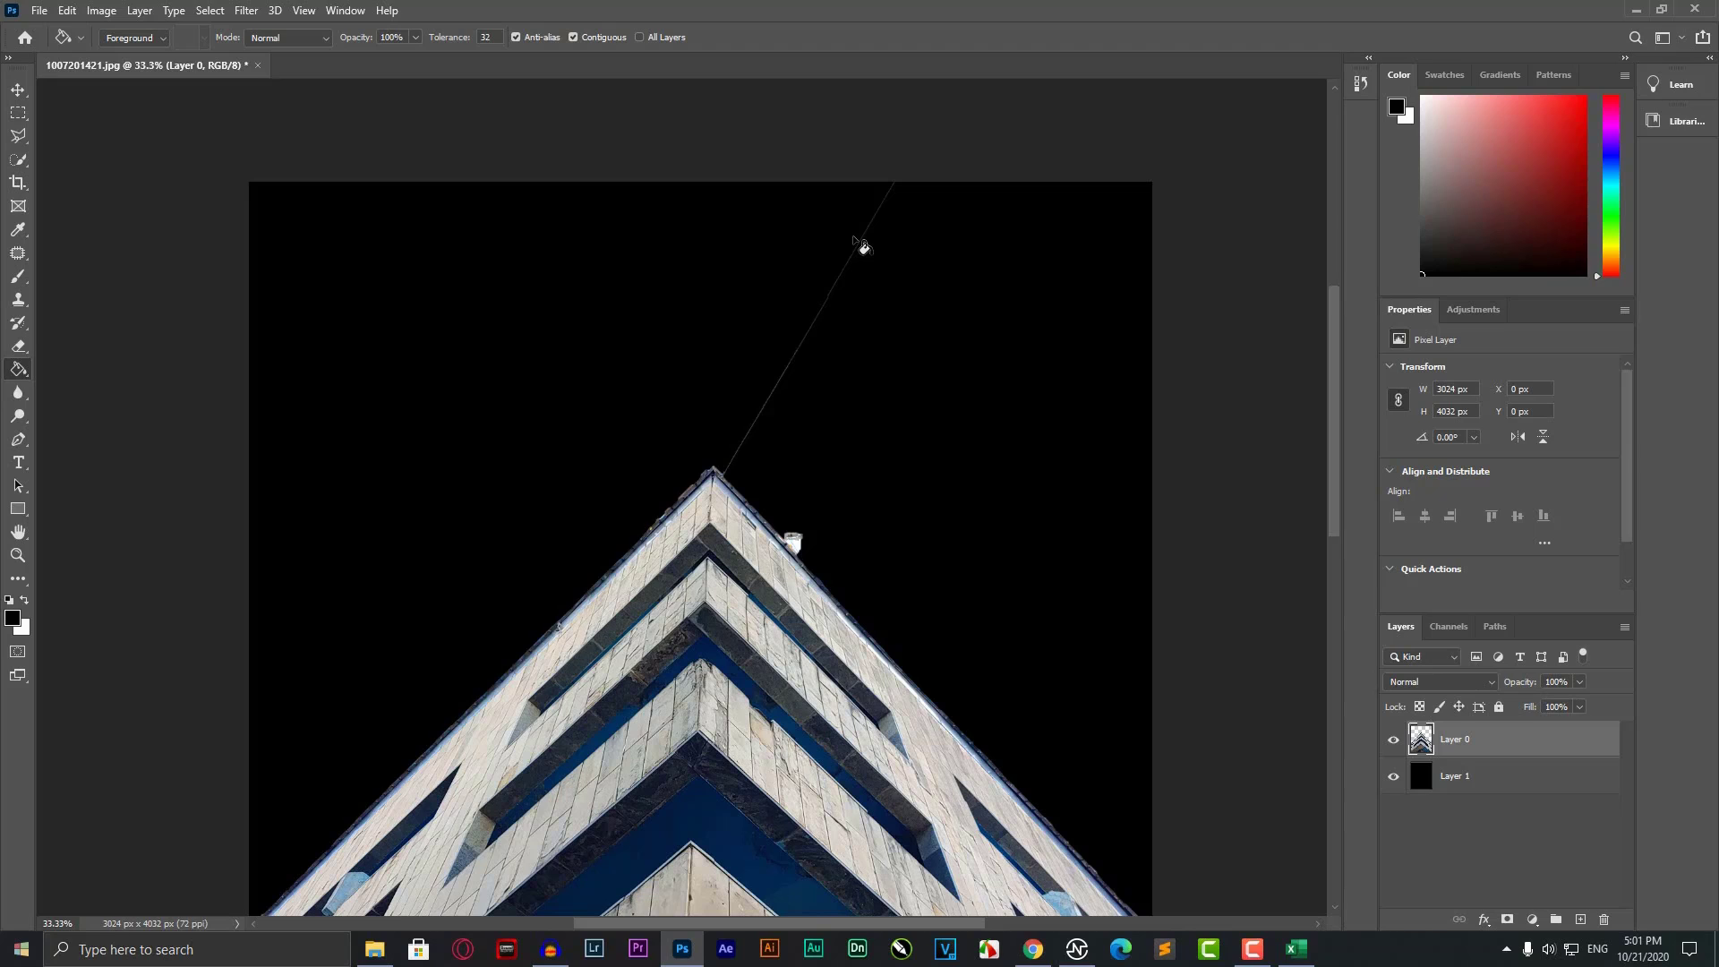
{"action": "left_click", "coordinate": [26, 353]}
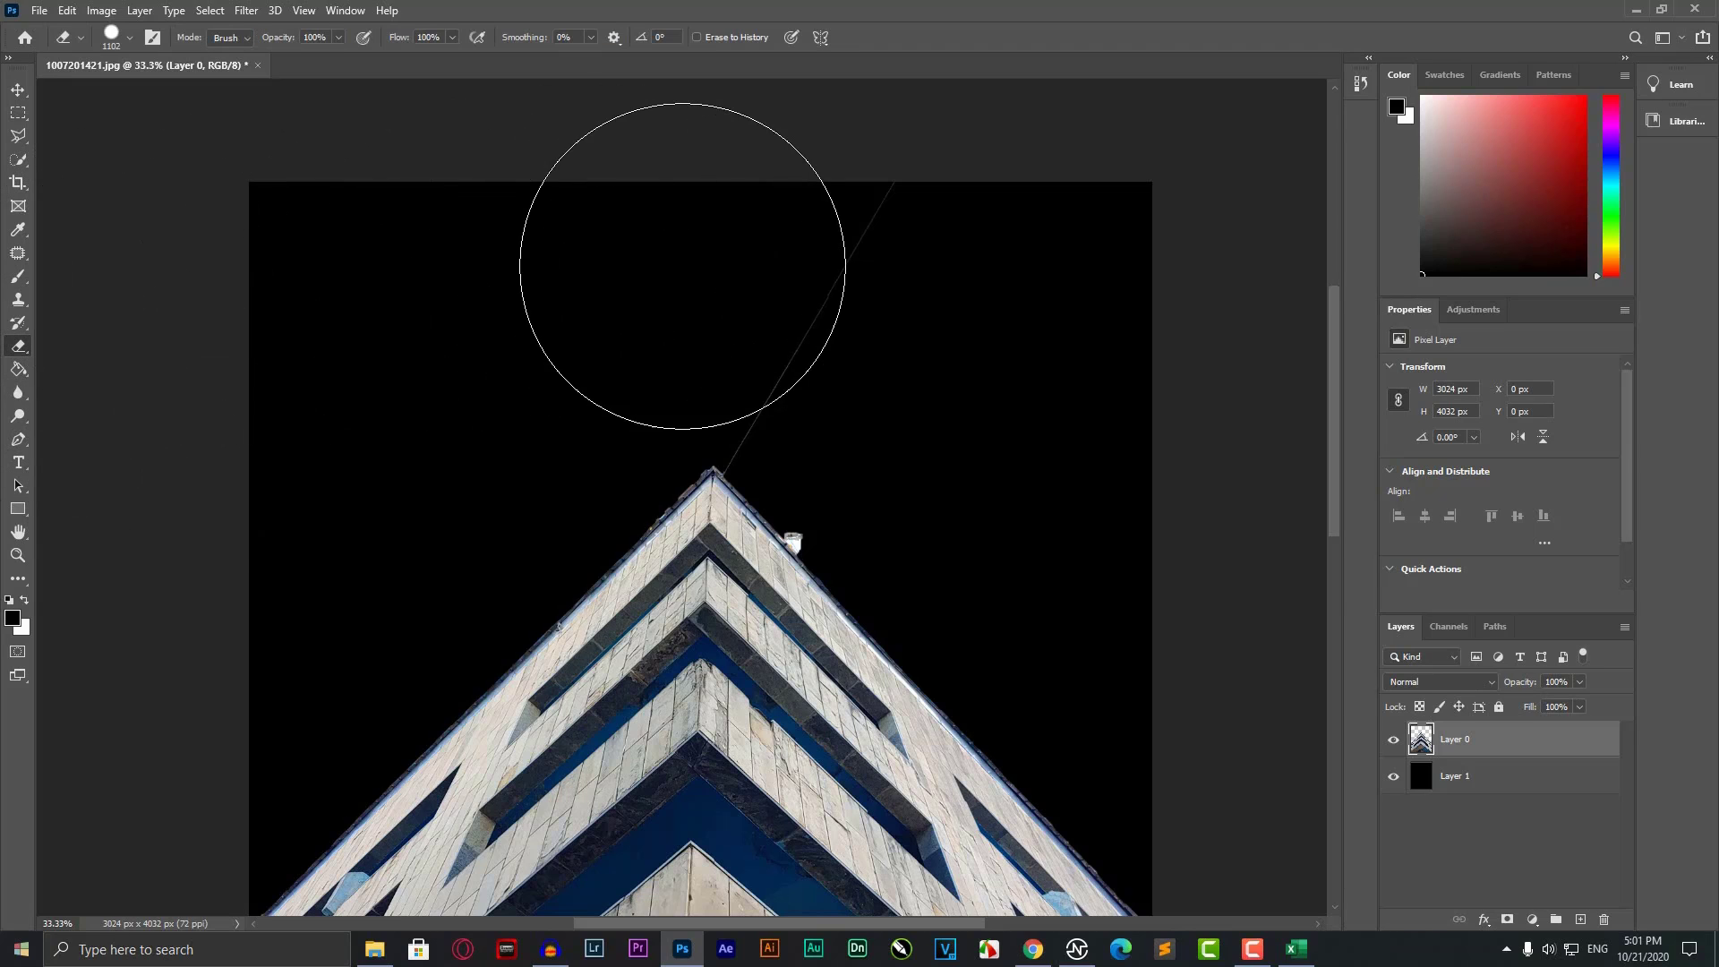
{"action": "right_click", "coordinate": [682, 266]}
{"action": "key", "text": "Escape"}
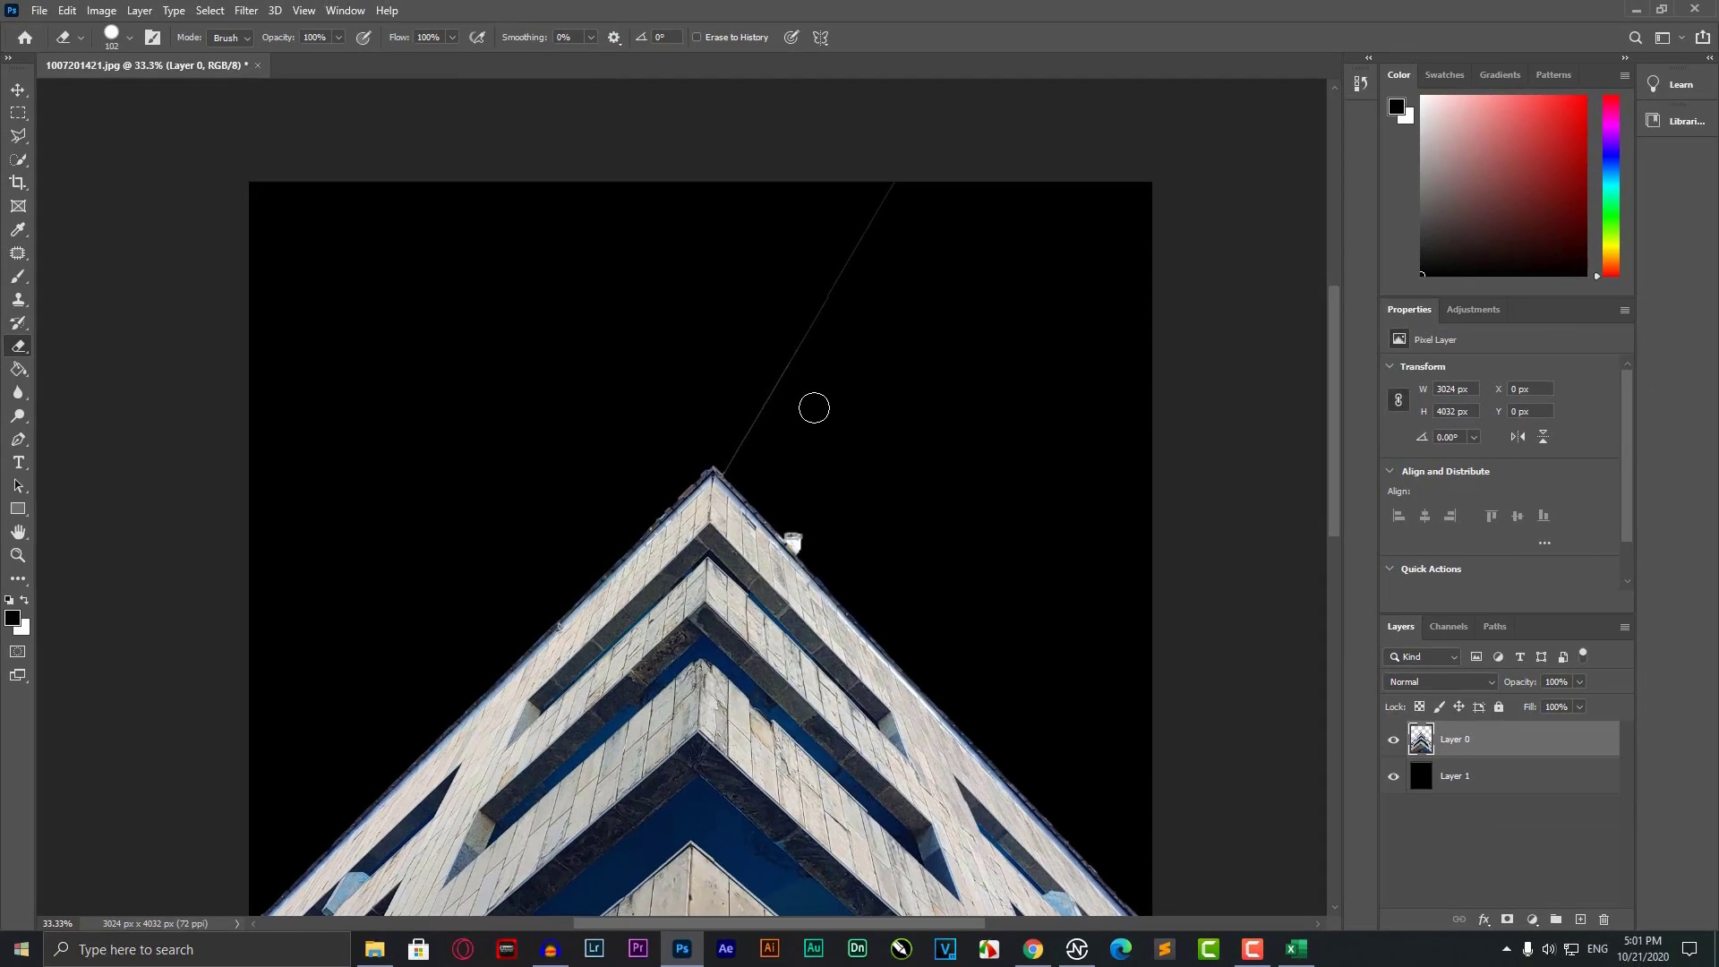
{"action": "key", "text": "ctrl+plus"}
{"action": "key", "text": "ctrl+plus"}
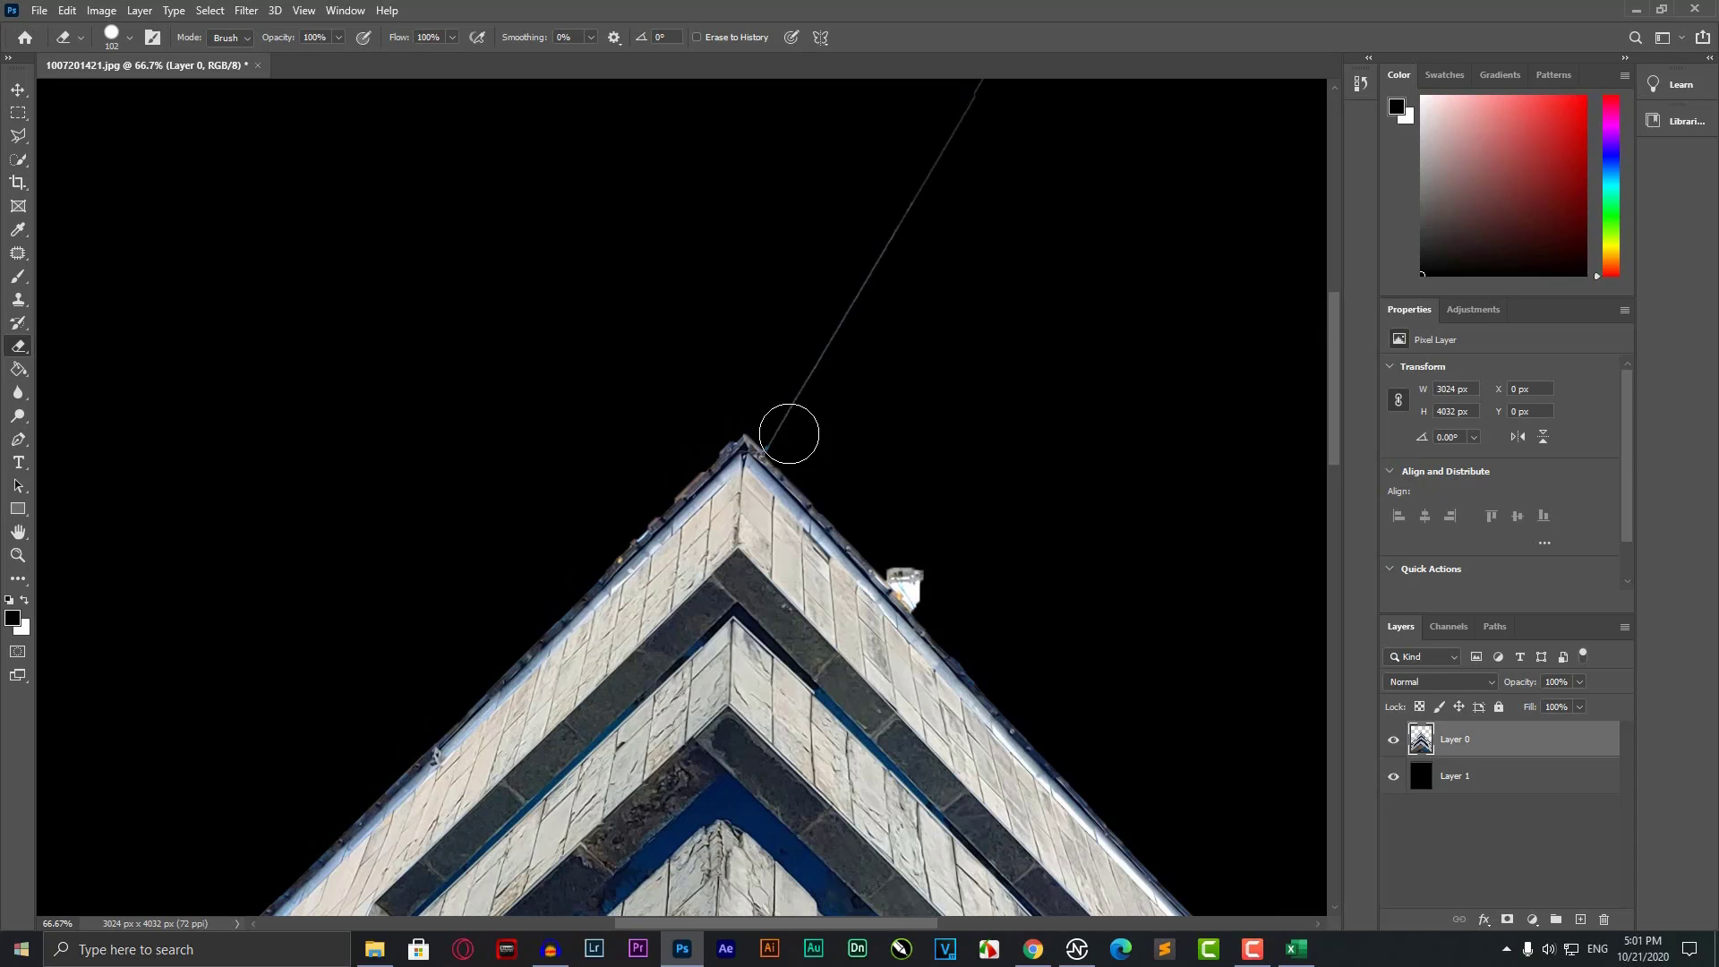
{"action": "left_click", "coordinate": [789, 434]}
{"action": "mouse_move", "coordinate": [866, 409]}
{"action": "left_mouse_down"}
{"action": "mouse_move", "coordinate": [725, 553]}
{"action": "mouse_move", "coordinate": [775, 361]}
{"action": "mouse_move", "coordinate": [753, 544]}
{"action": "mouse_move", "coordinate": [841, 290]}
{"action": "mouse_move", "coordinate": [896, 229]}
{"action": "left_mouse_up"}
{"action": "left_click_drag", "start_coordinate": [818, 394], "coordinate": [771, 115]}
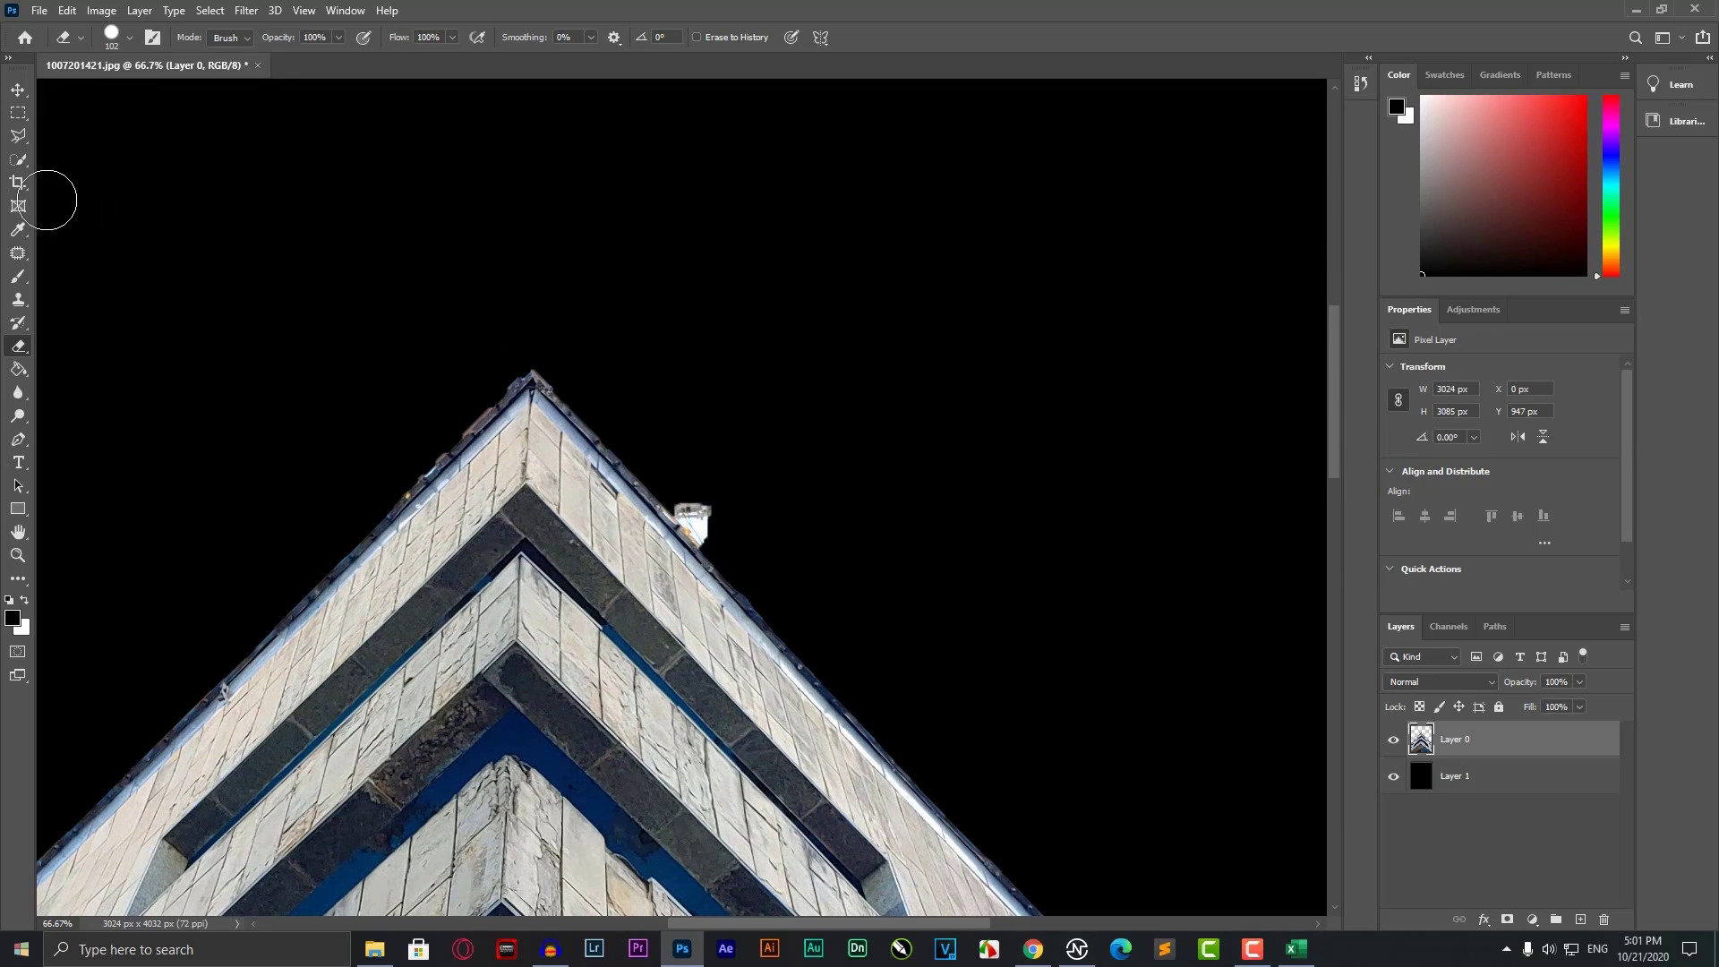
Outline the white object on the roof's right edge with the Polygonal Lasso, delete it and clear the selection.
{"action": "left_click", "coordinate": [18, 163]}
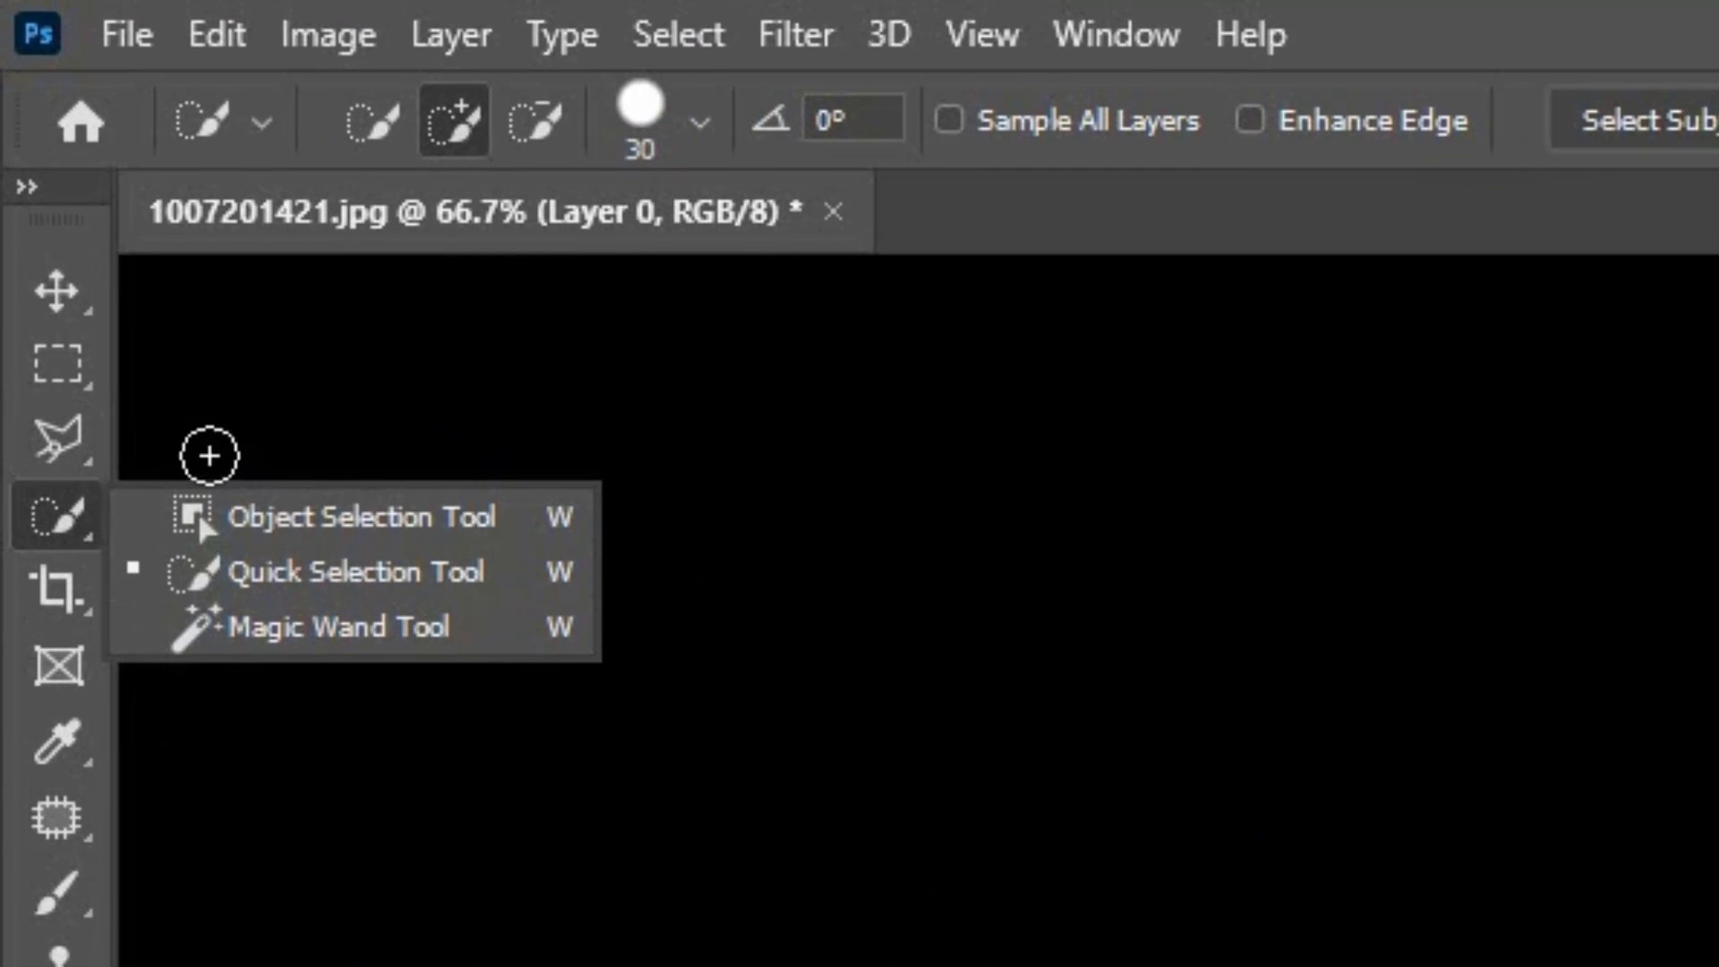
{"action": "left_click", "coordinate": [77, 452]}
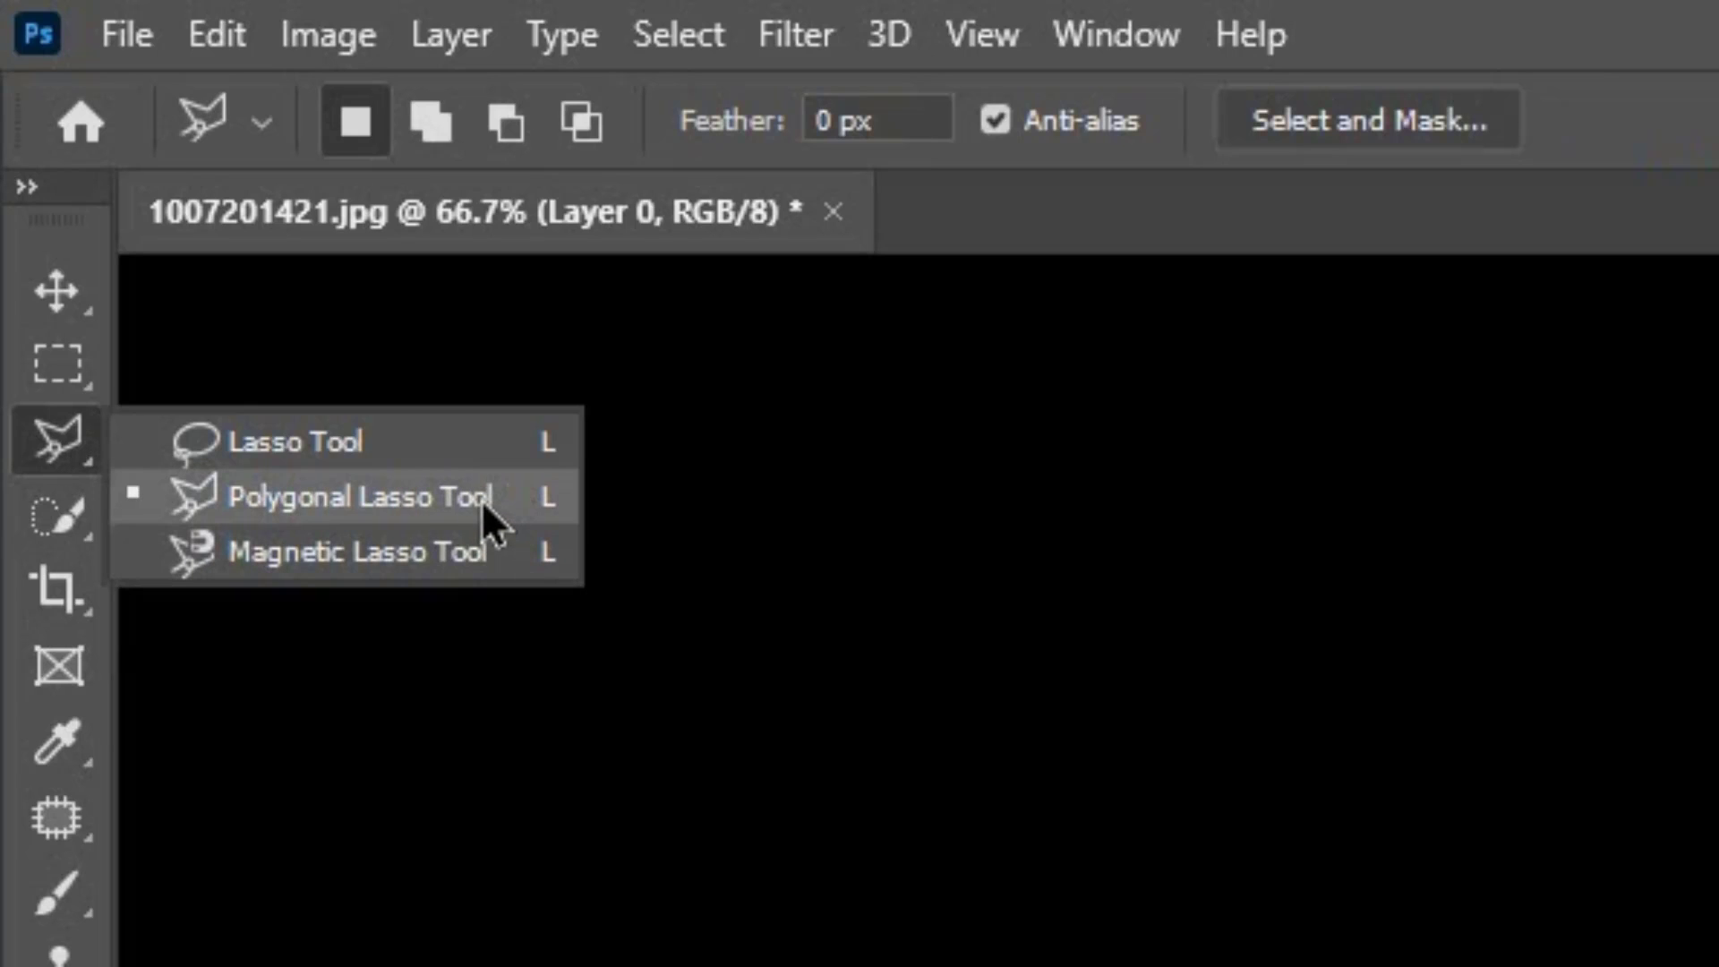
{"action": "left_click", "coordinate": [448, 492]}
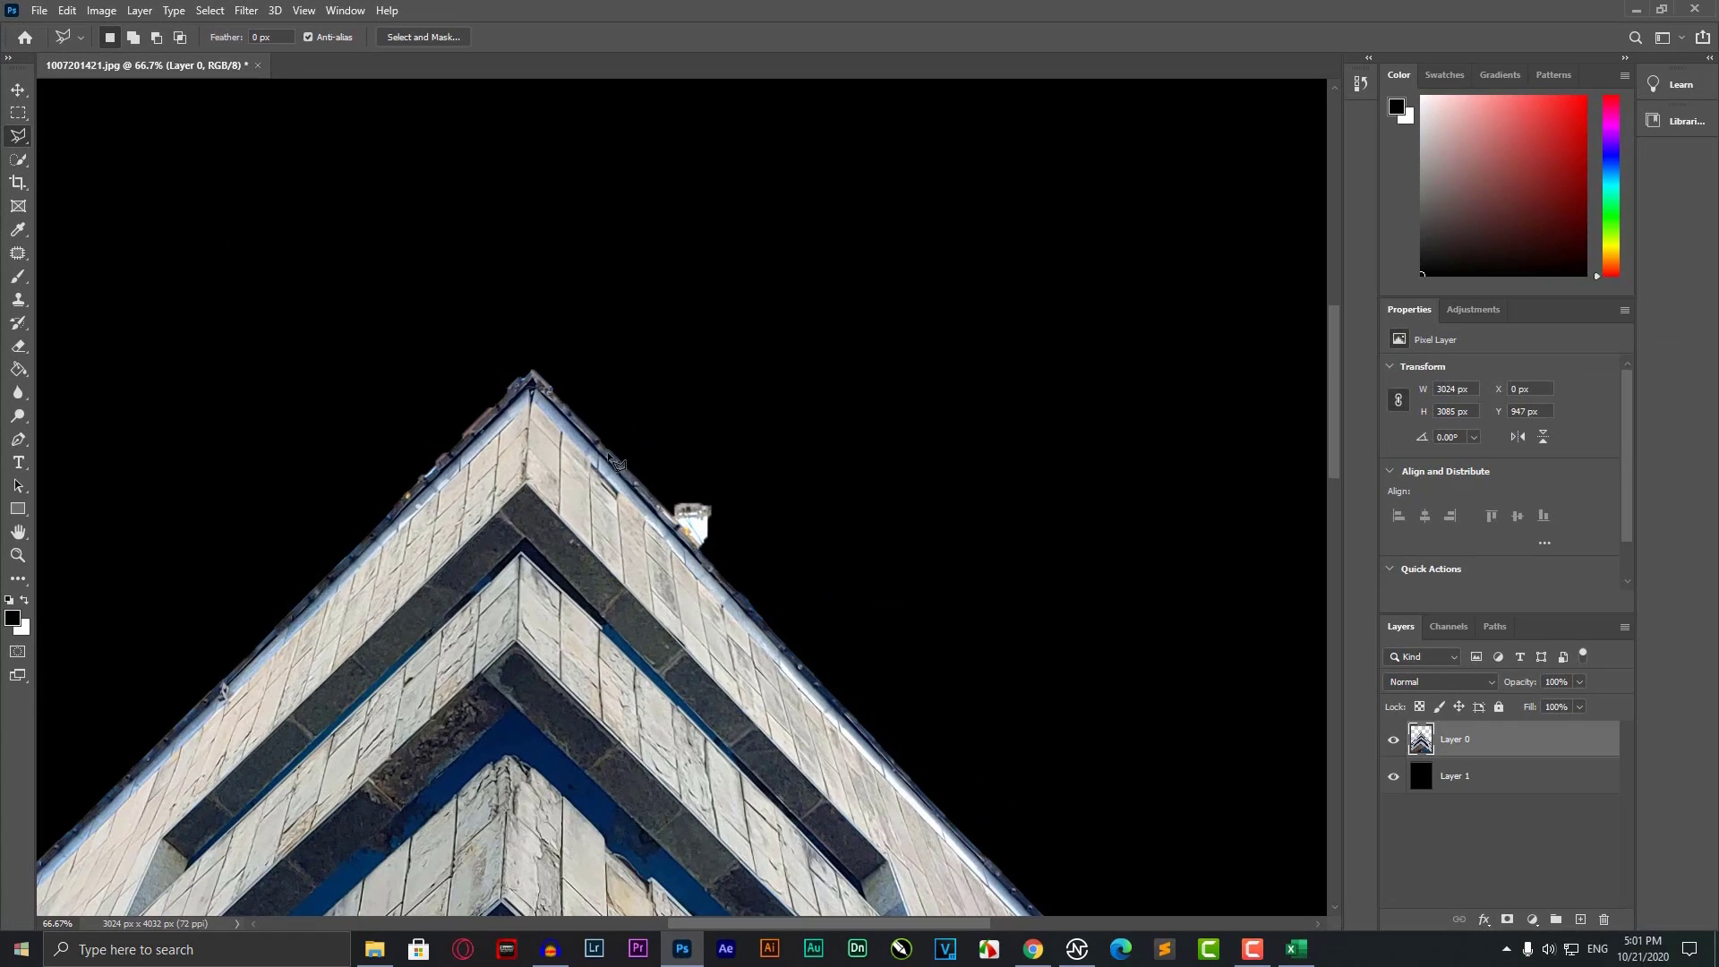
{"action": "scroll", "coordinate": [617, 463], "scroll_direction": "up", "scroll_amount": 2}
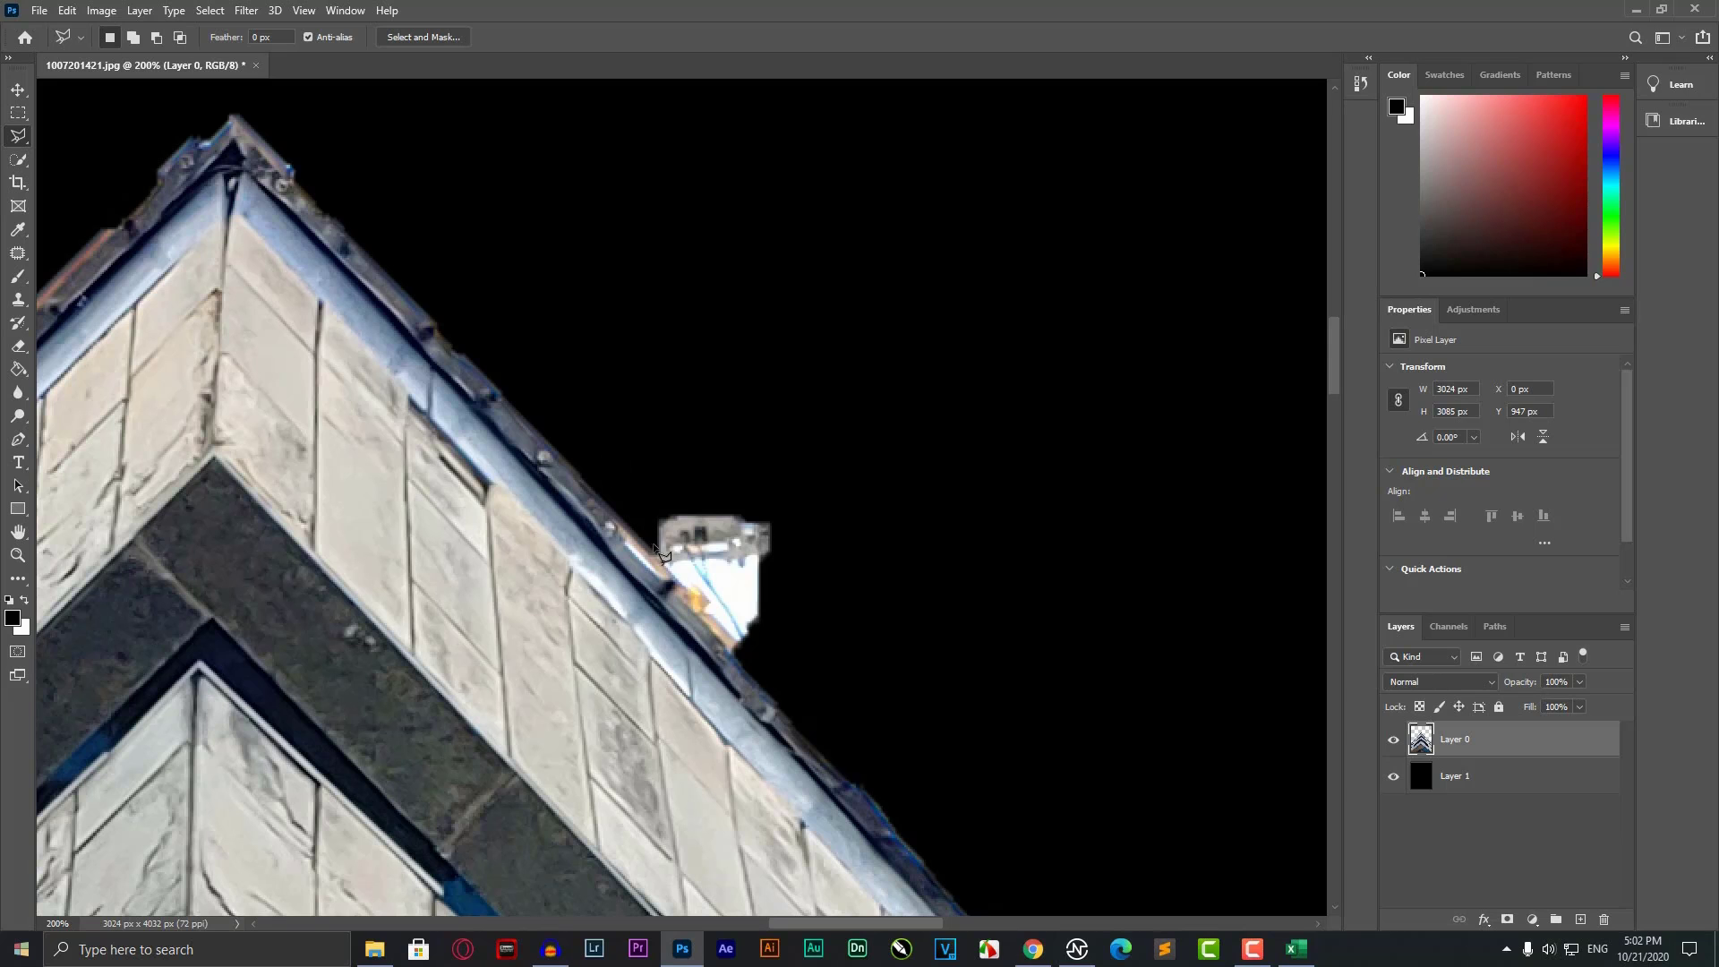
{"action": "left_click", "coordinate": [652, 550]}
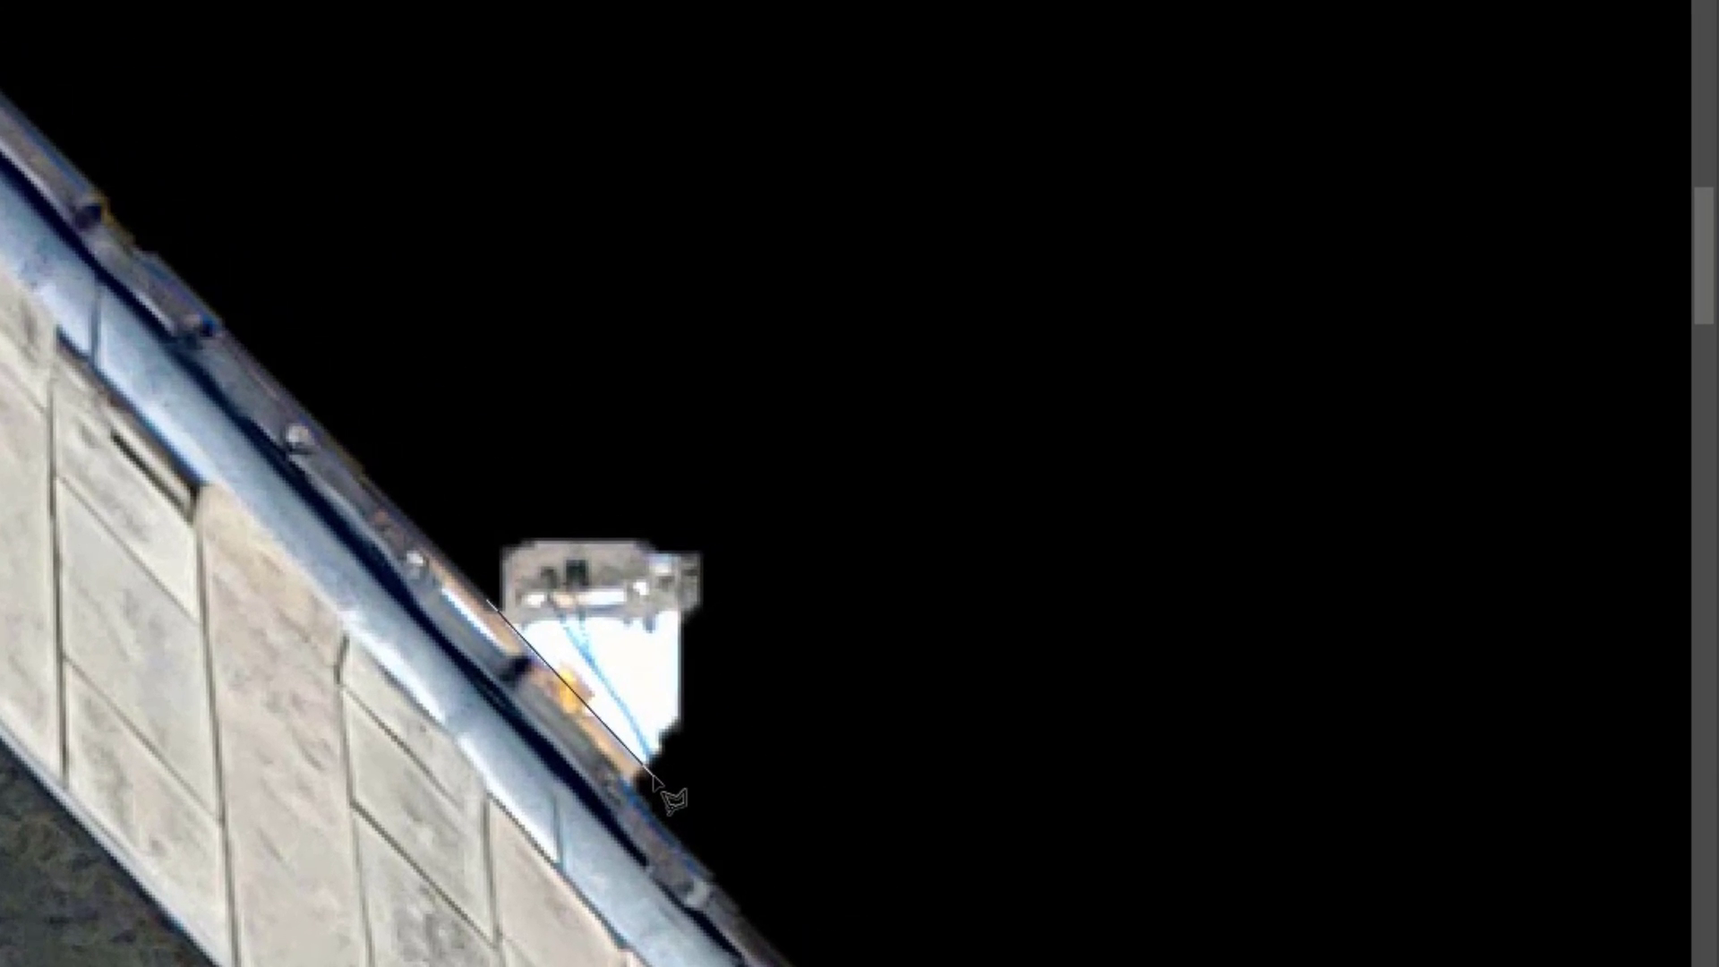
{"action": "left_click", "coordinate": [646, 775]}
{"action": "left_click", "coordinate": [875, 587]}
{"action": "left_click", "coordinate": [482, 403]}
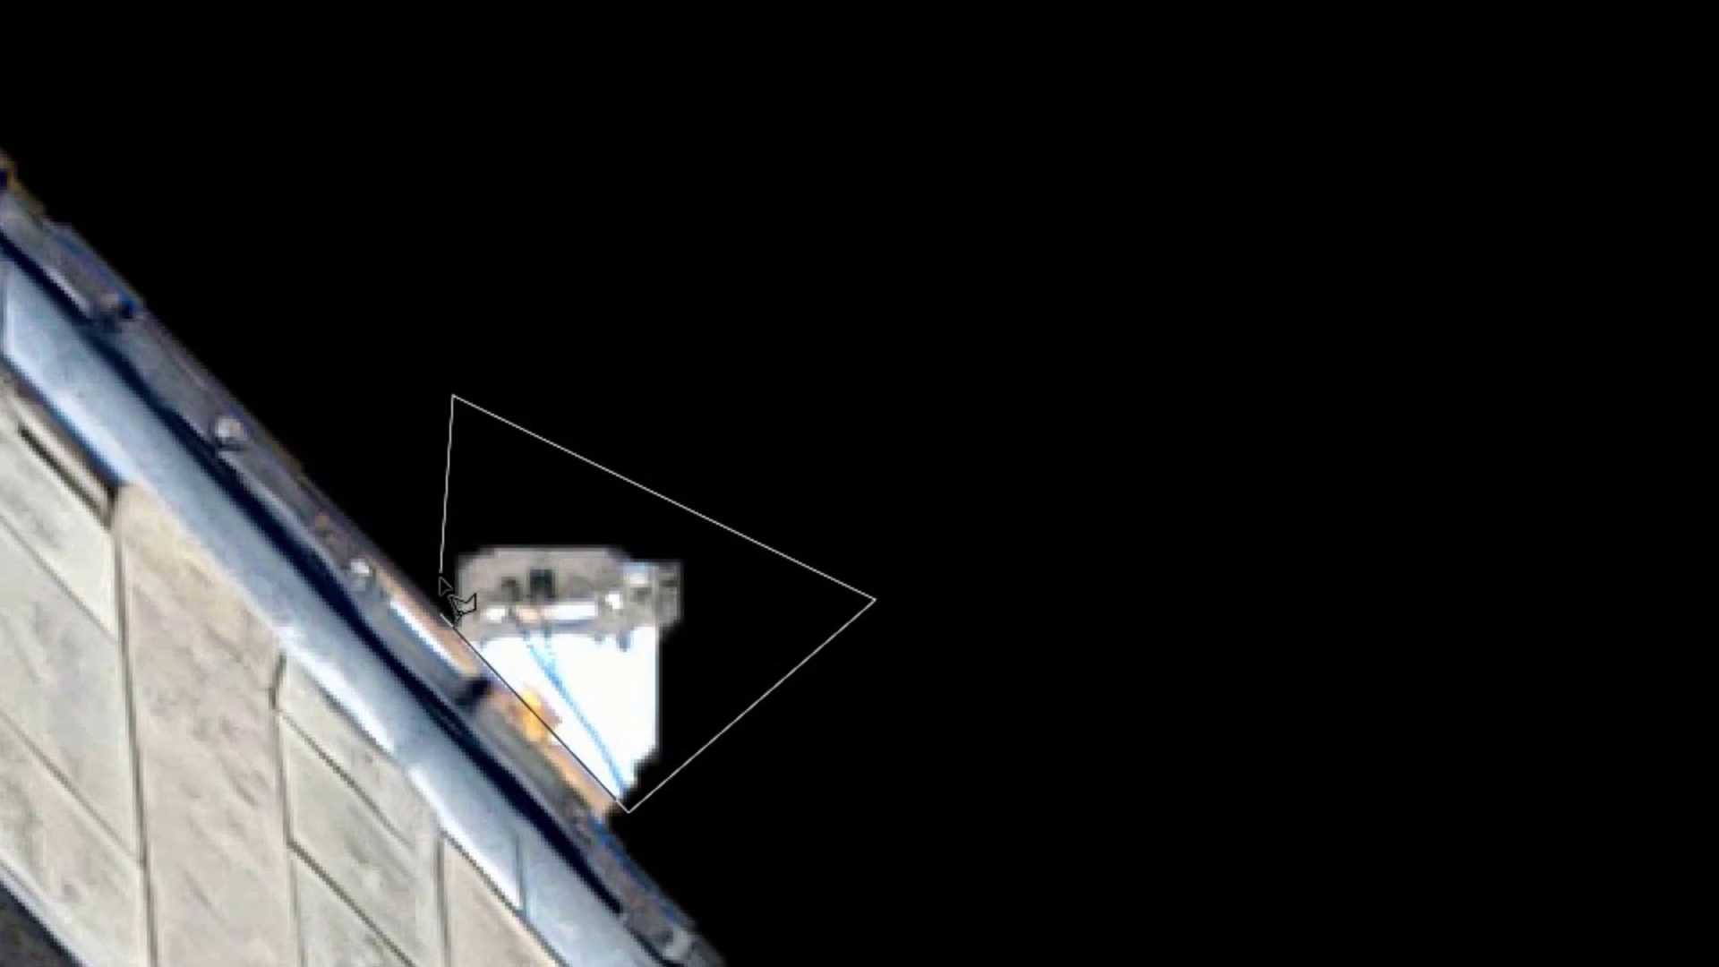
{"action": "left_click", "coordinate": [461, 641]}
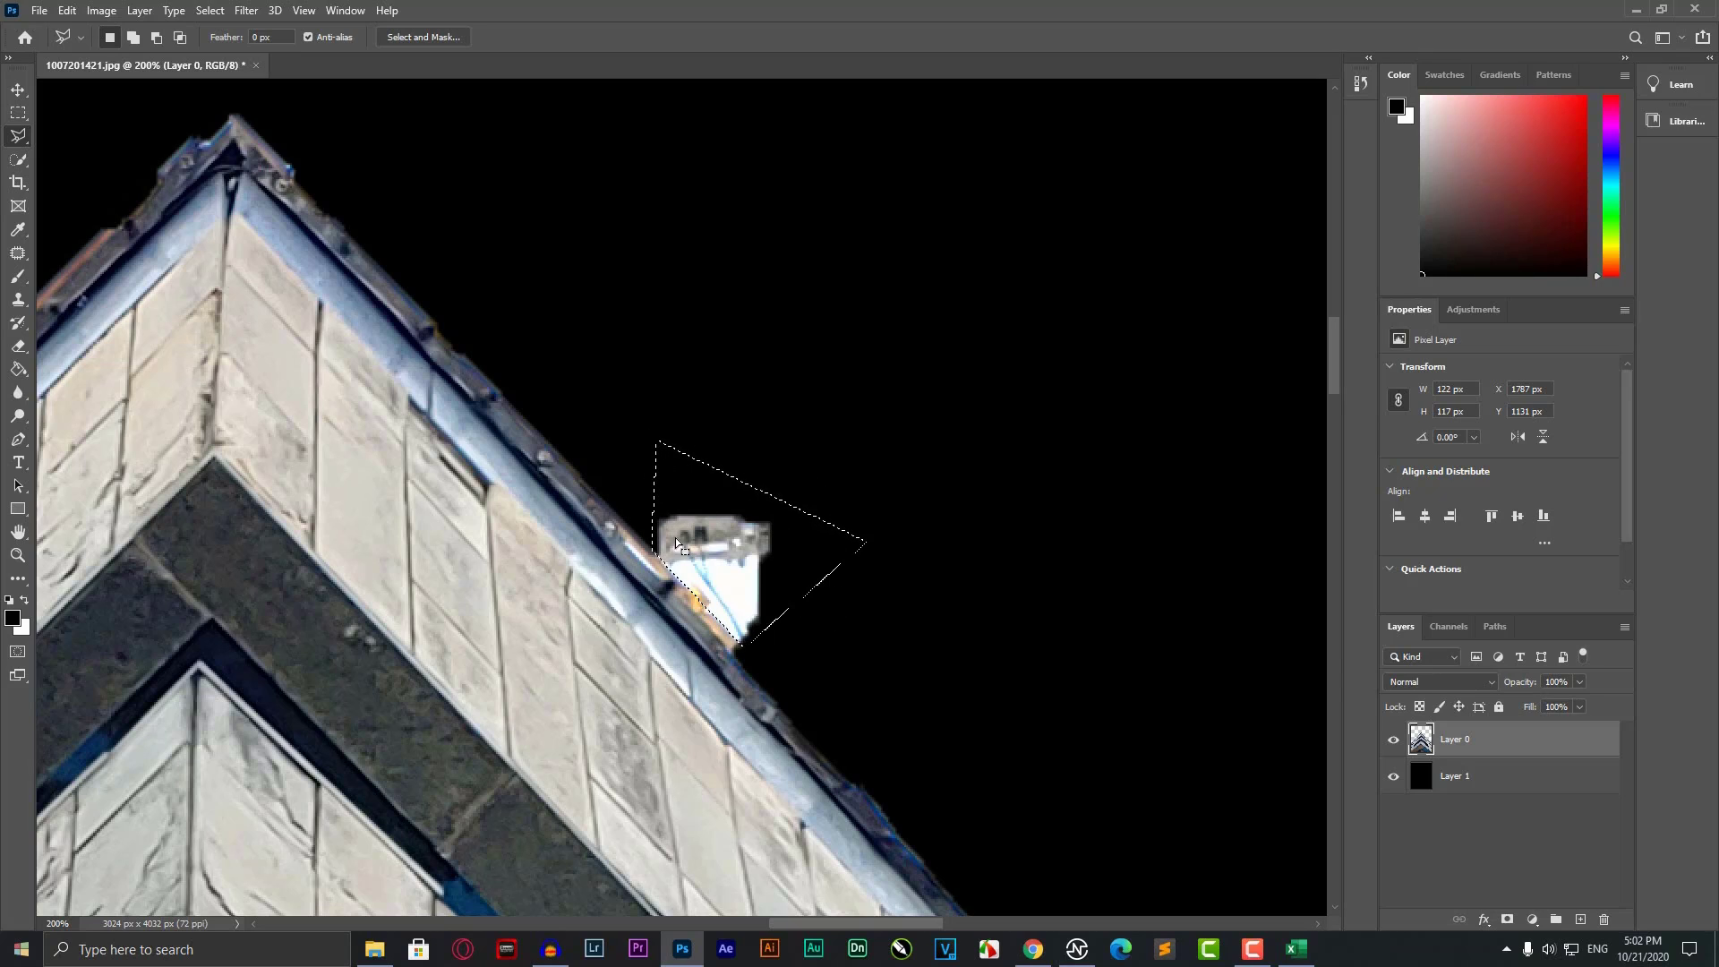
{"action": "key", "text": "Delete"}
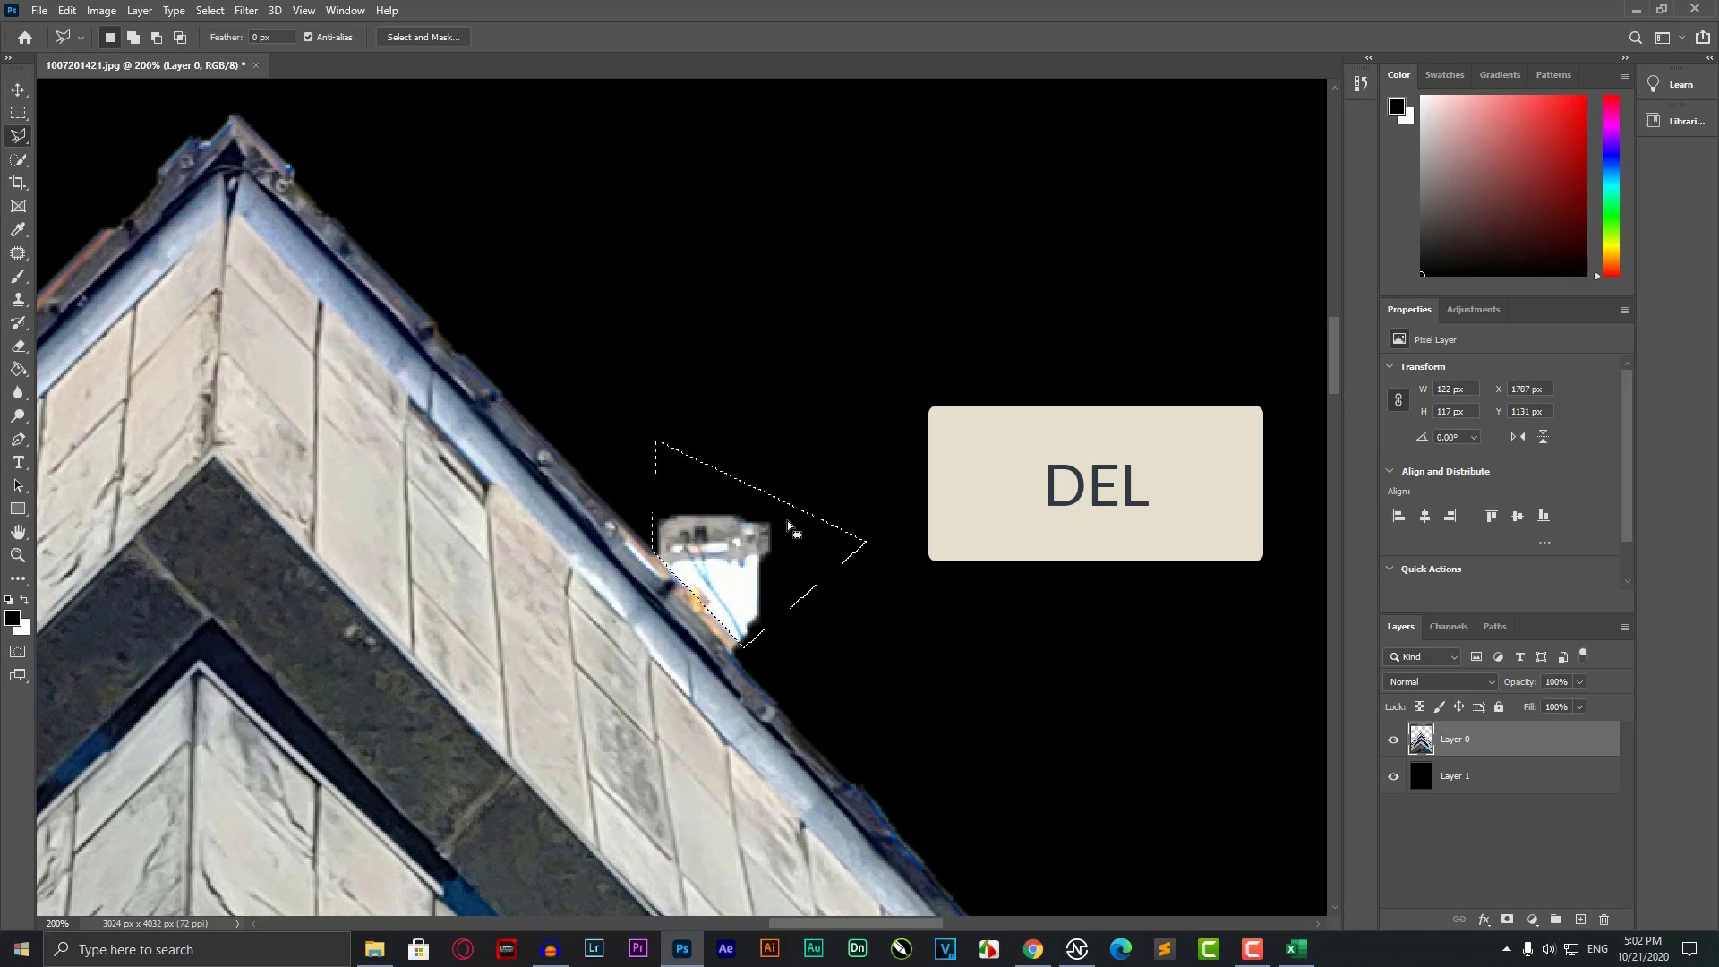
{"action": "key", "text": "ctrl+d"}
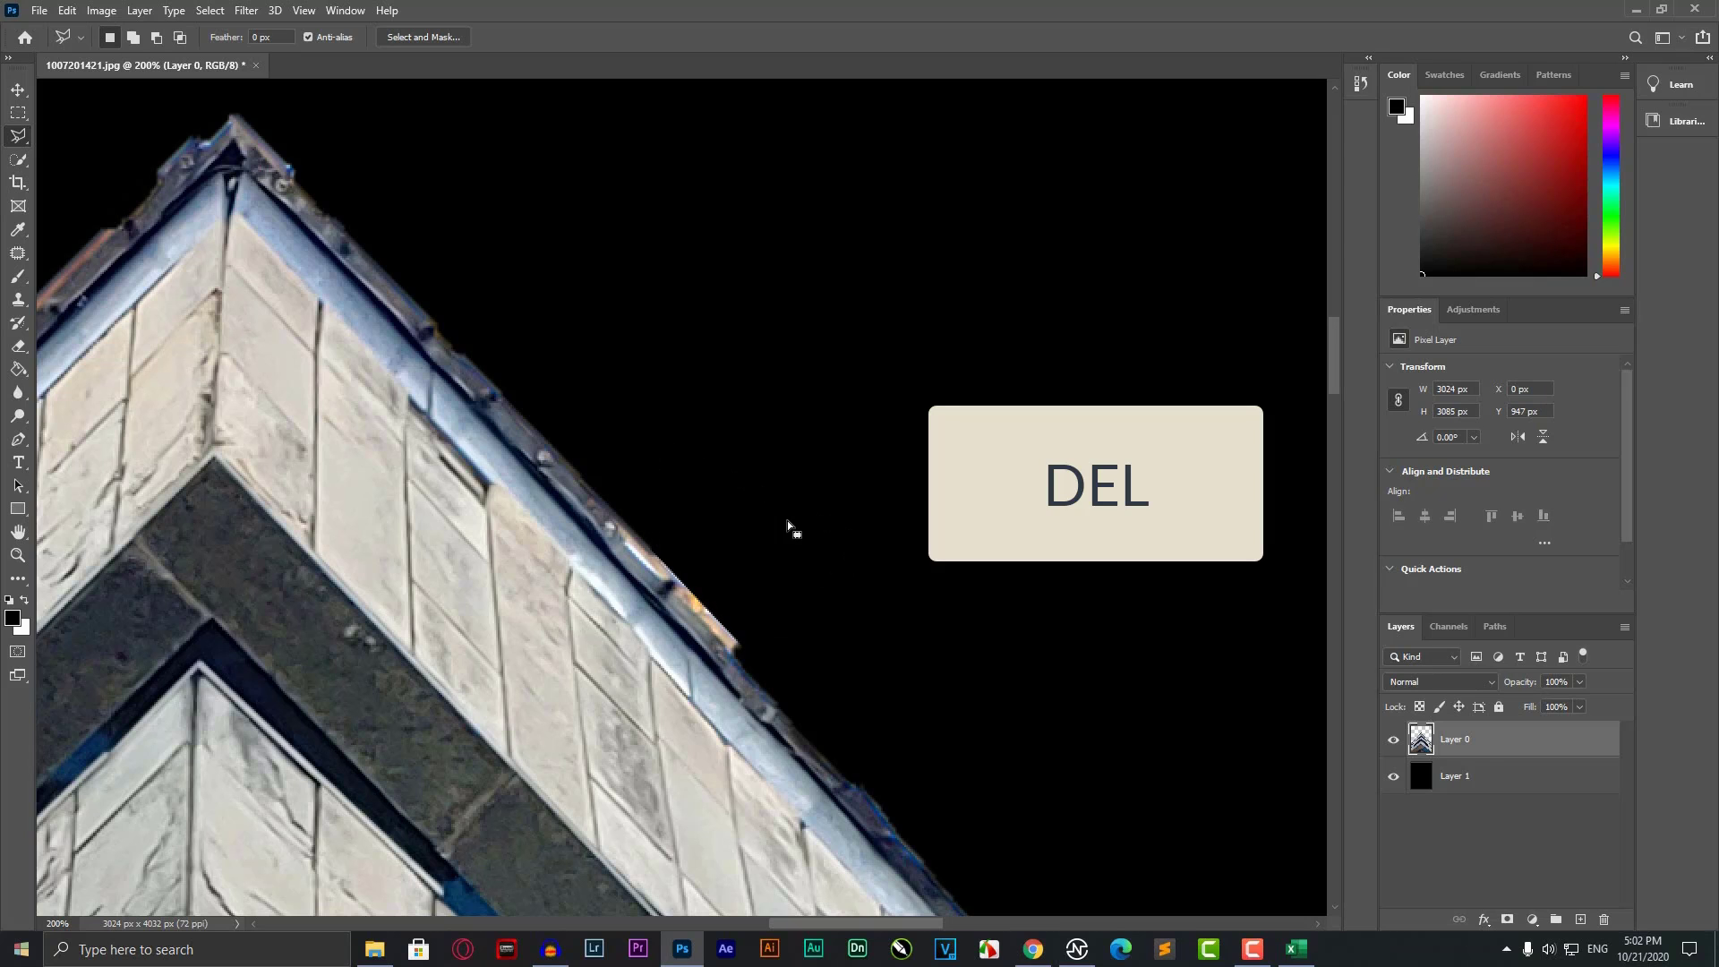
Hide the black background Layer 1 to check the cutout's transparency, and delete that layer.
{"action": "key", "text": "ctrl+0"}
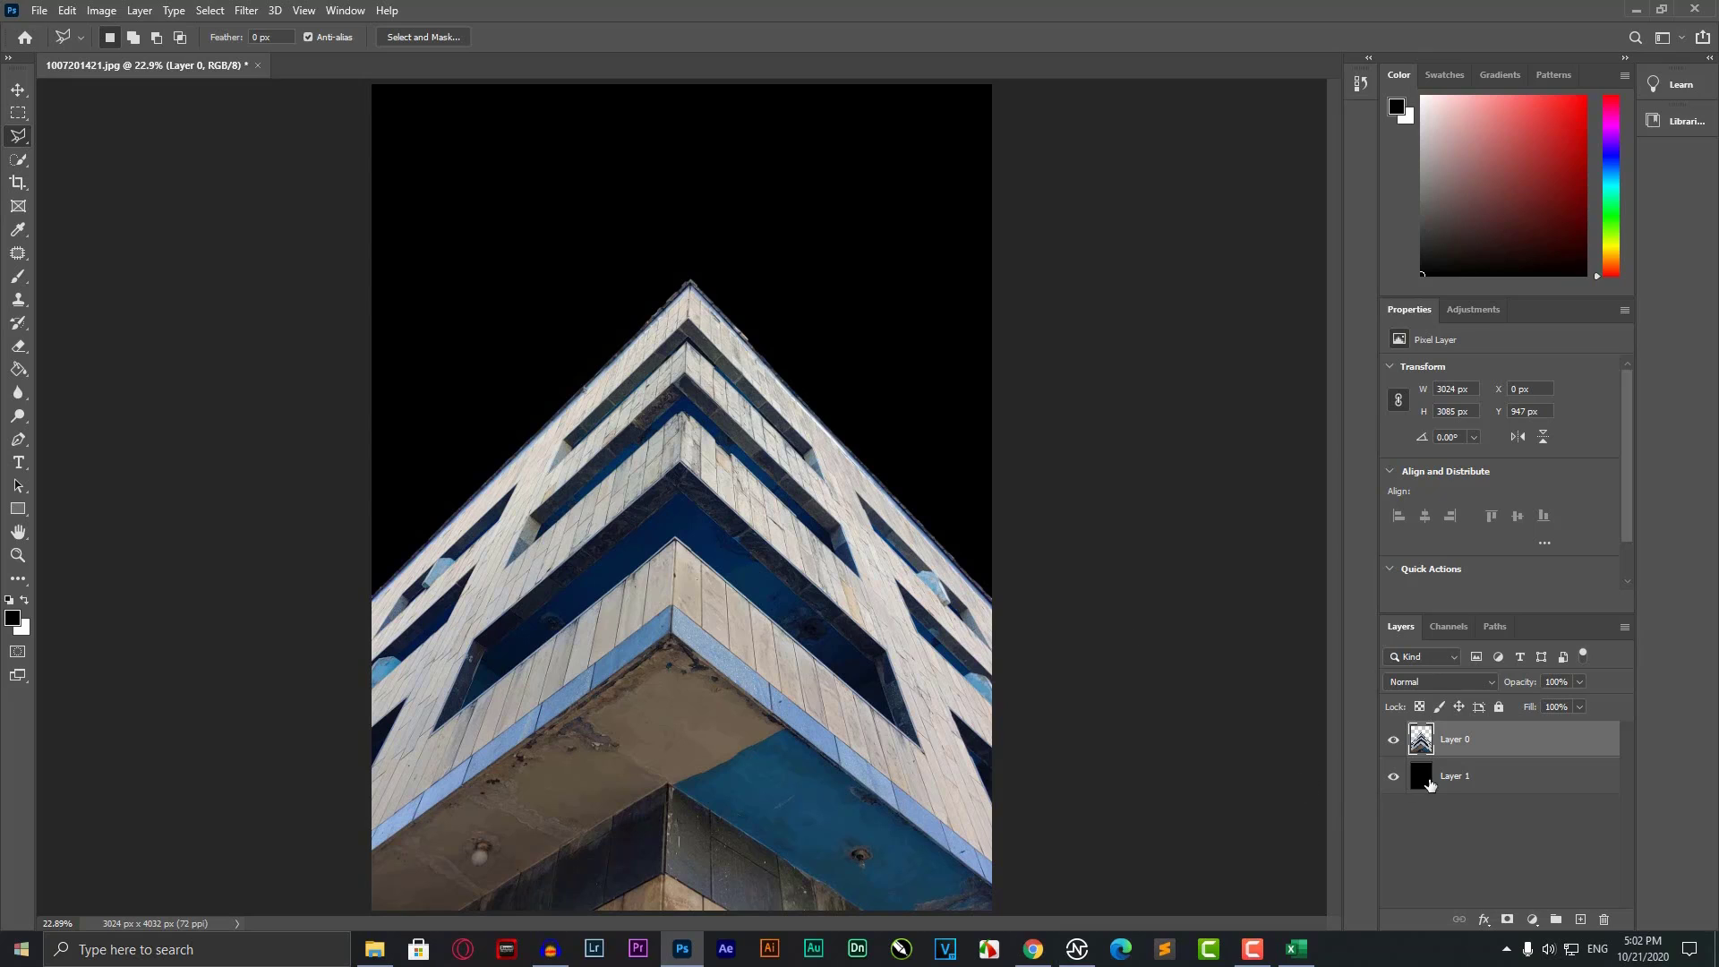
{"action": "left_click", "coordinate": [1394, 777]}
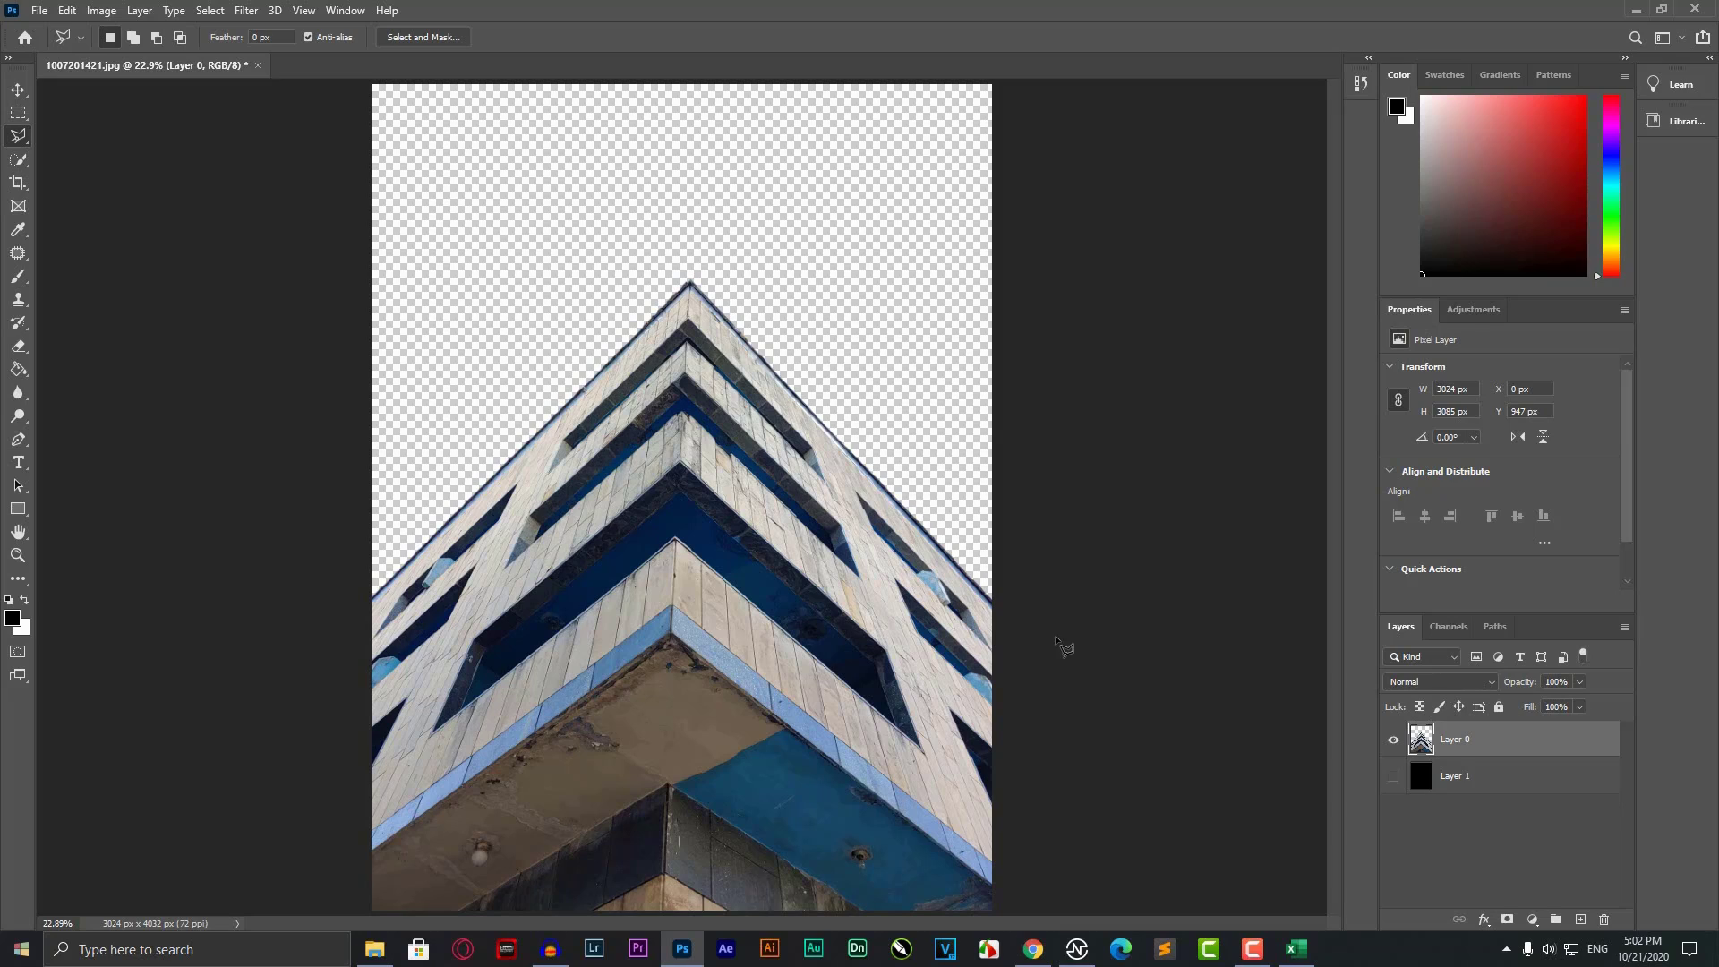
{"action": "left_click", "coordinate": [1394, 779]}
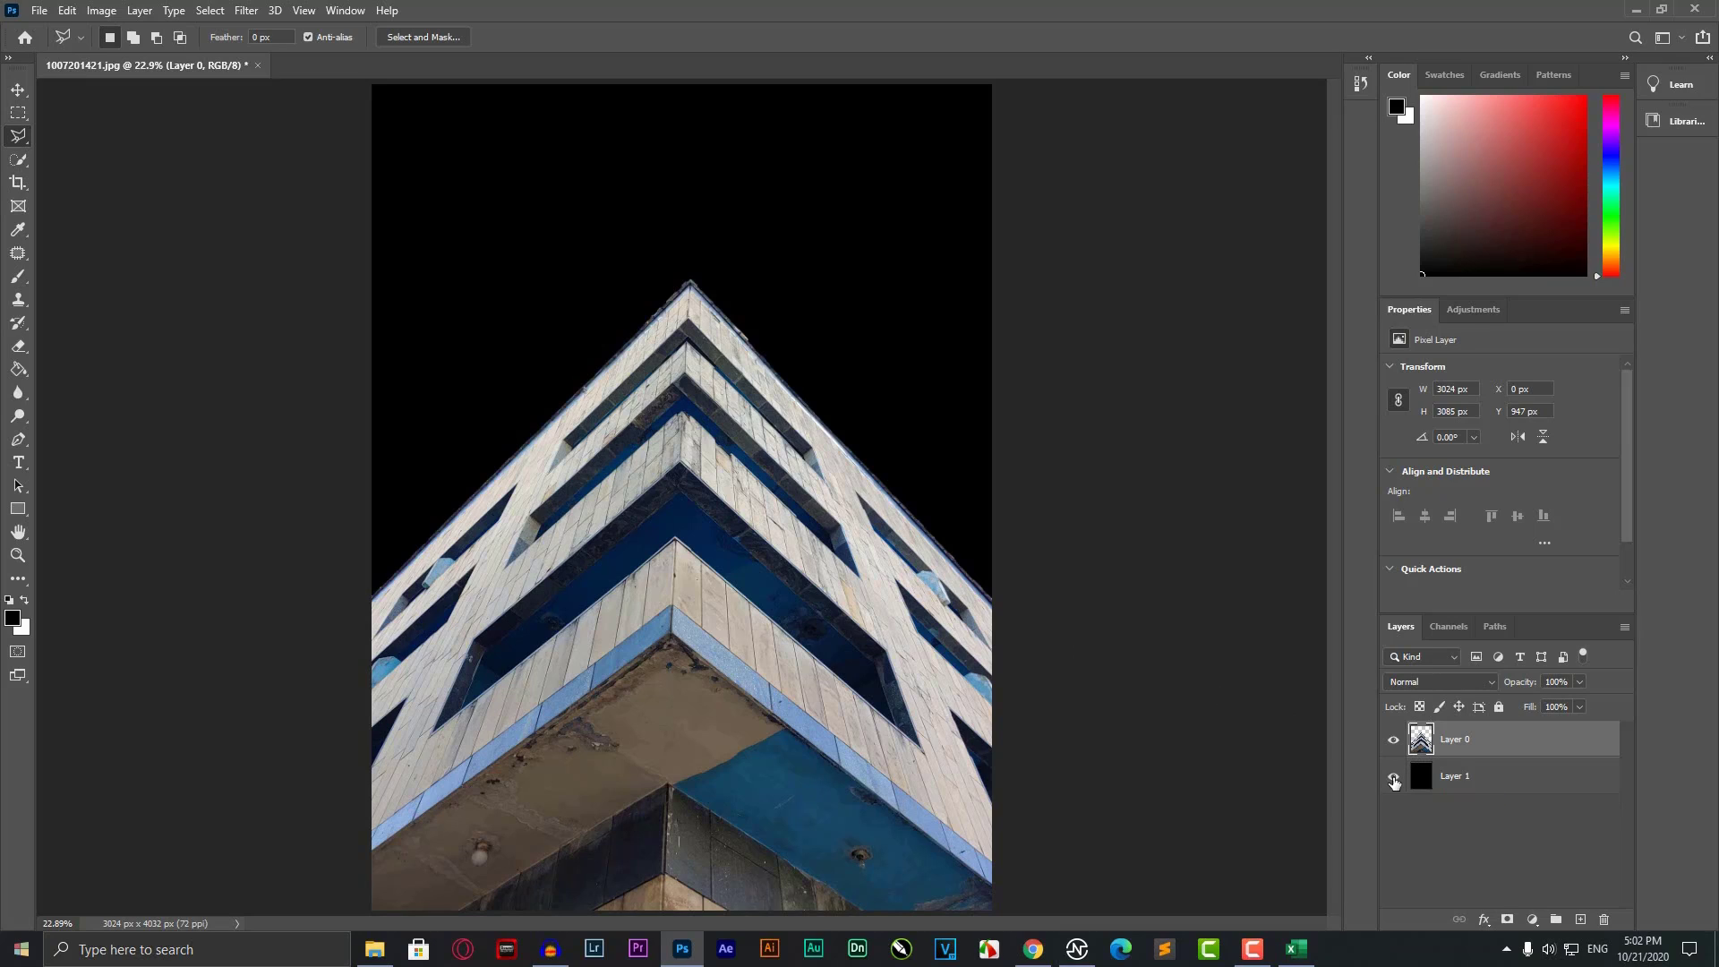
{"action": "left_click", "coordinate": [1394, 779]}
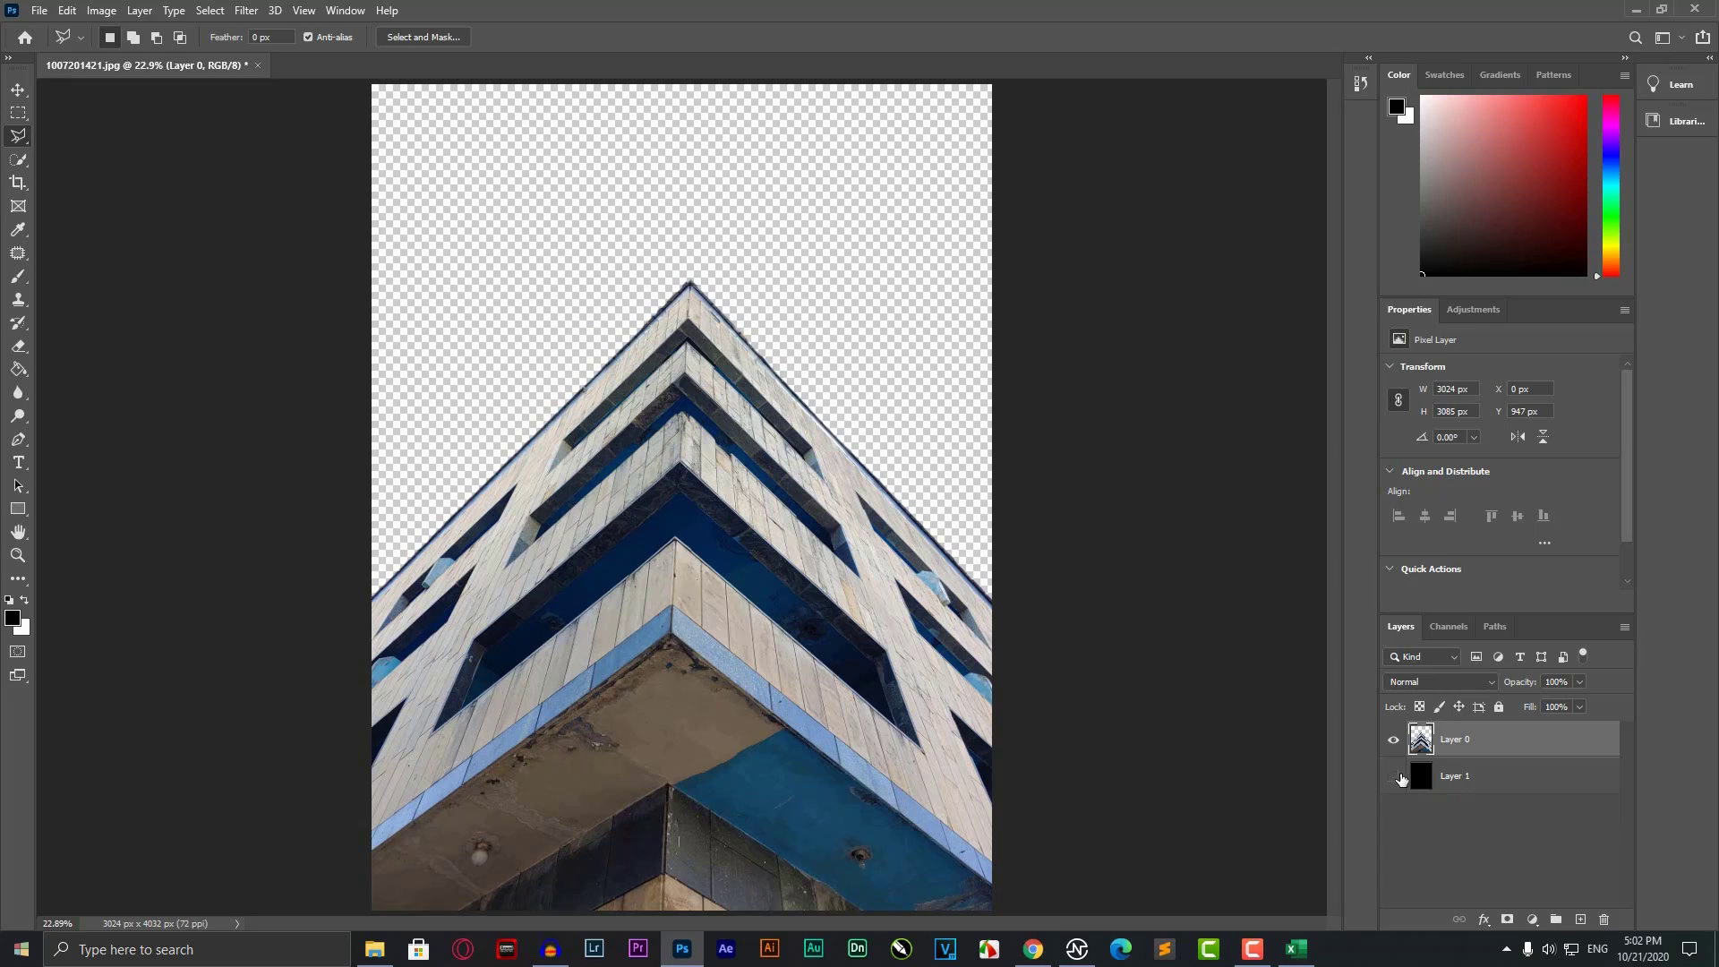
{"action": "left_click", "coordinate": [1475, 785]}
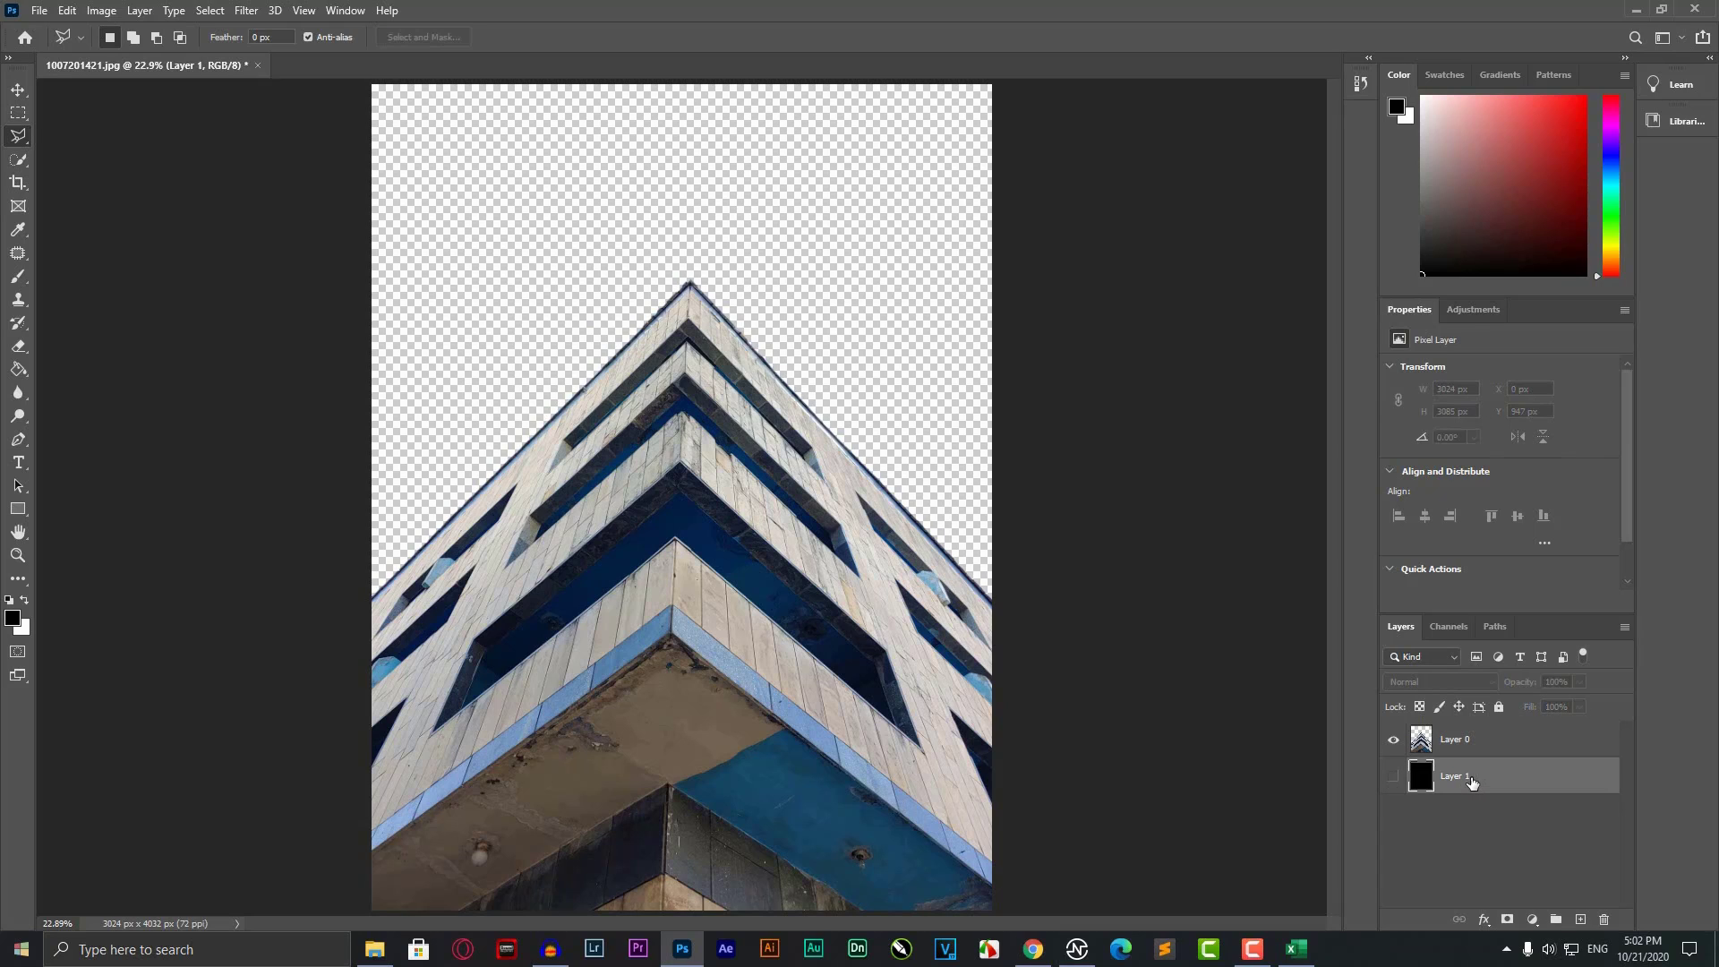
{"action": "key", "text": "Delete"}
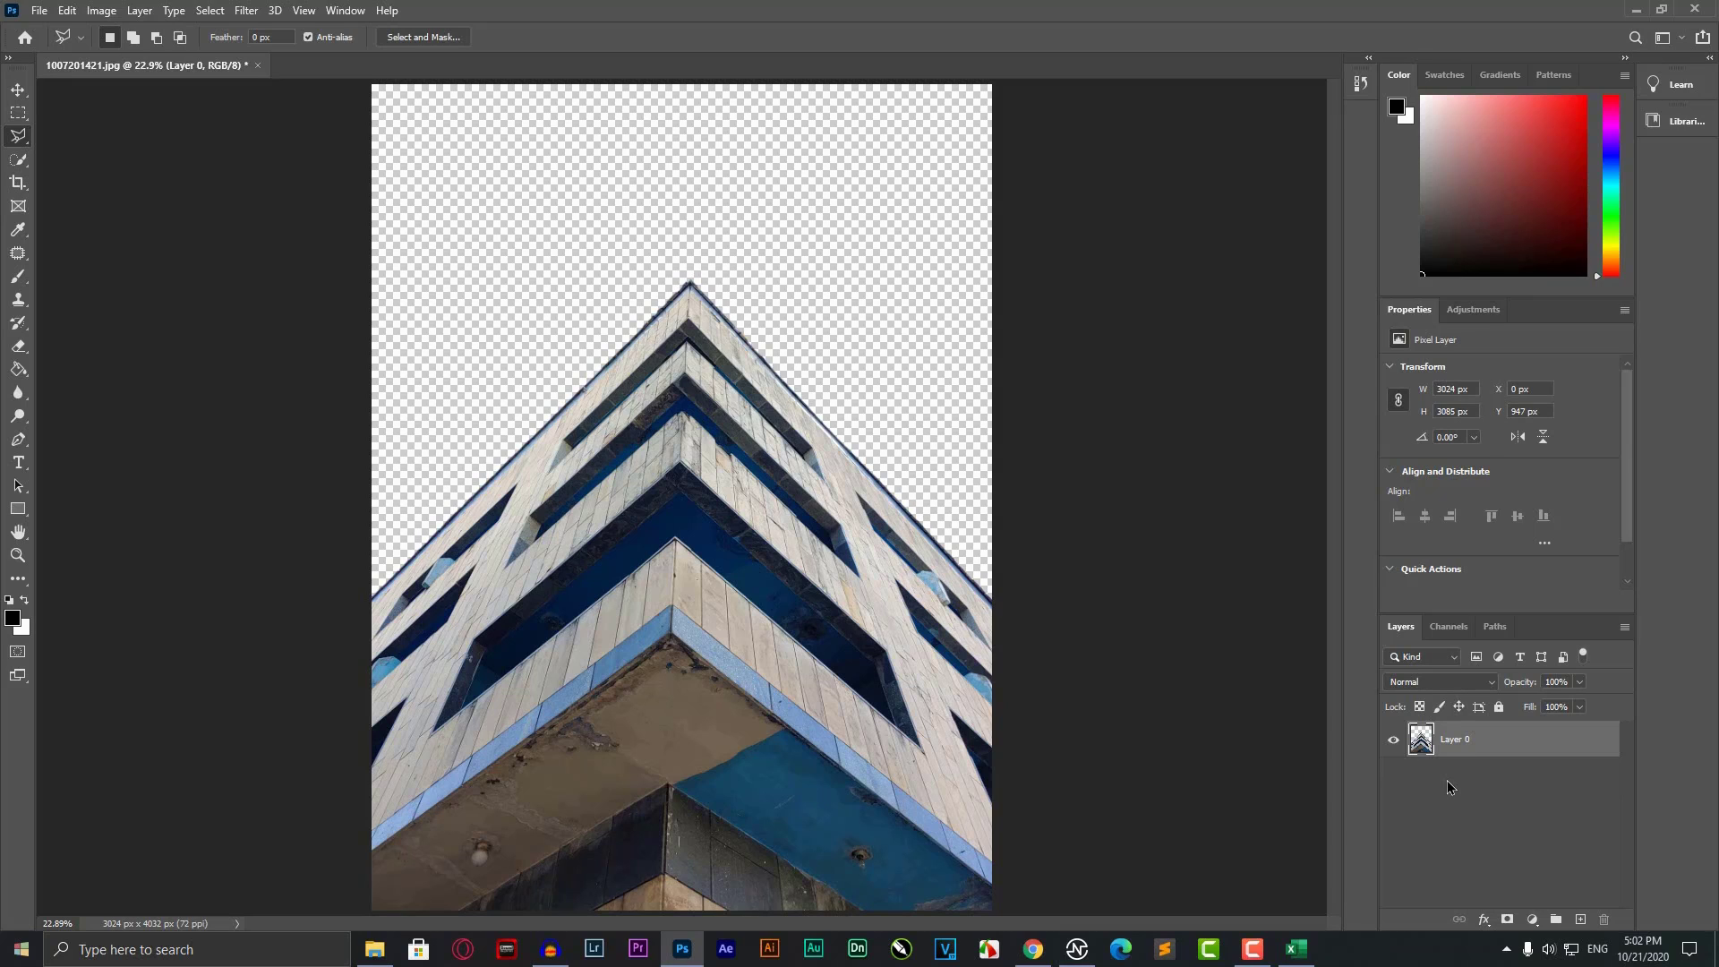
Save the transparent cutout as a PNG copy named Building in the Pictures folder.
{"action": "key", "text": "ctrl+shift+s"}
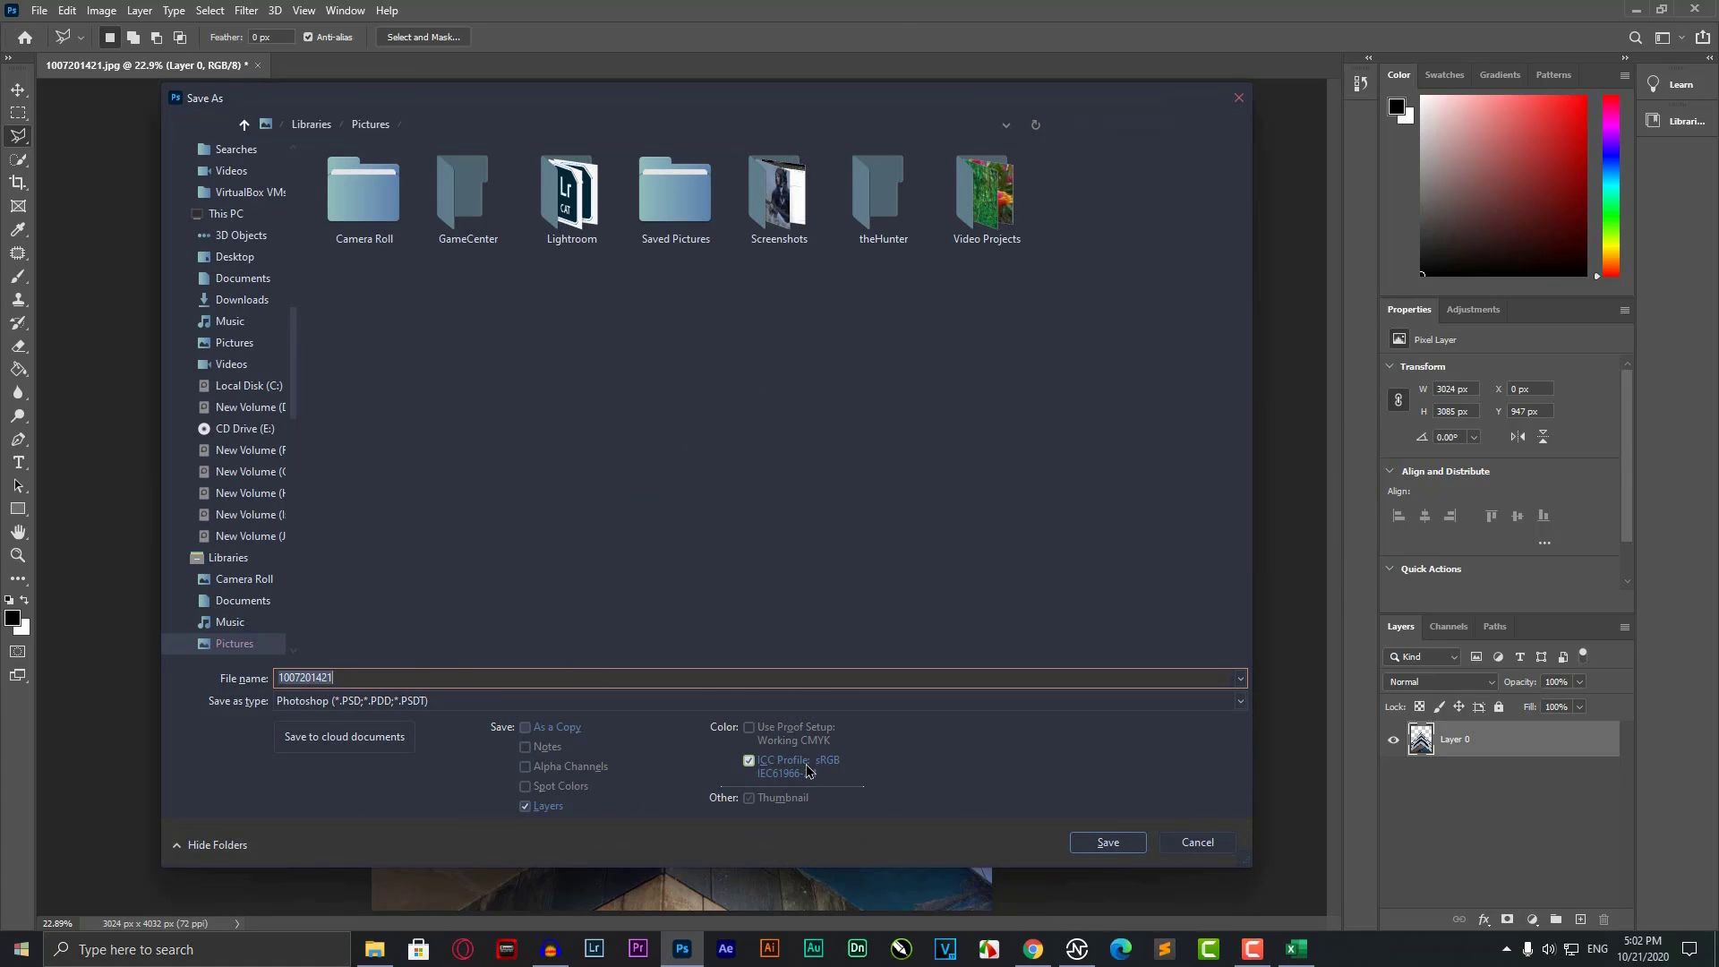
{"action": "type", "text": "Building"}
{"action": "left_click", "coordinate": [405, 710]}
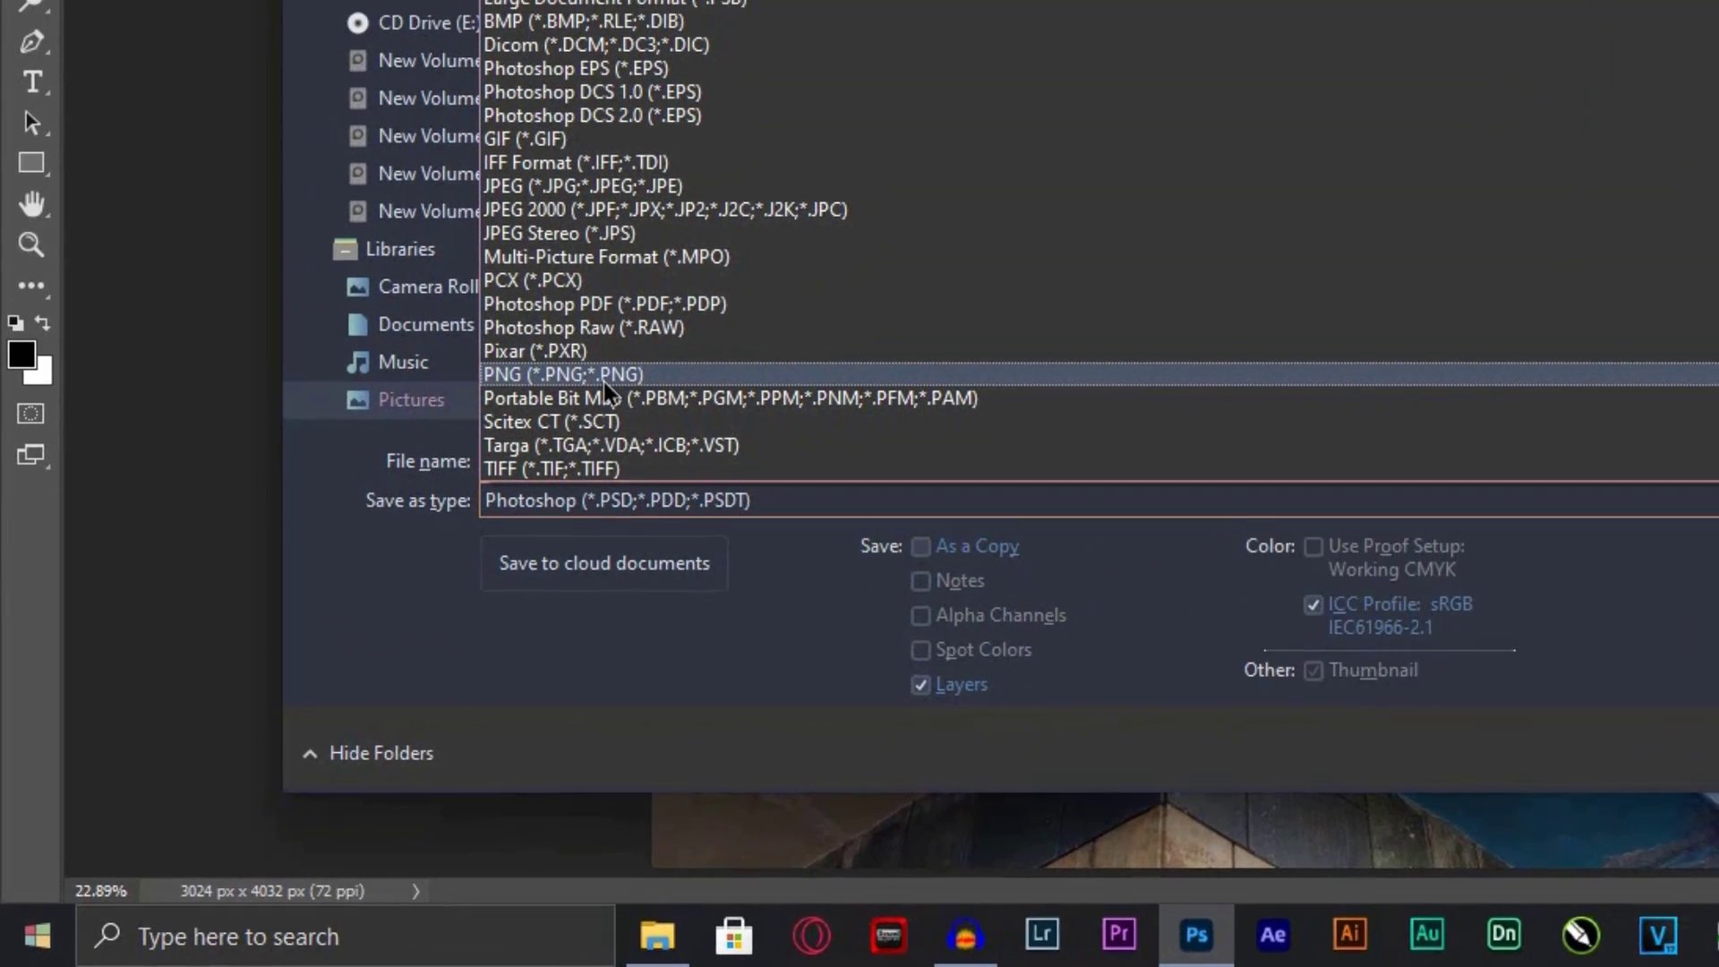
{"action": "left_click", "coordinate": [618, 362]}
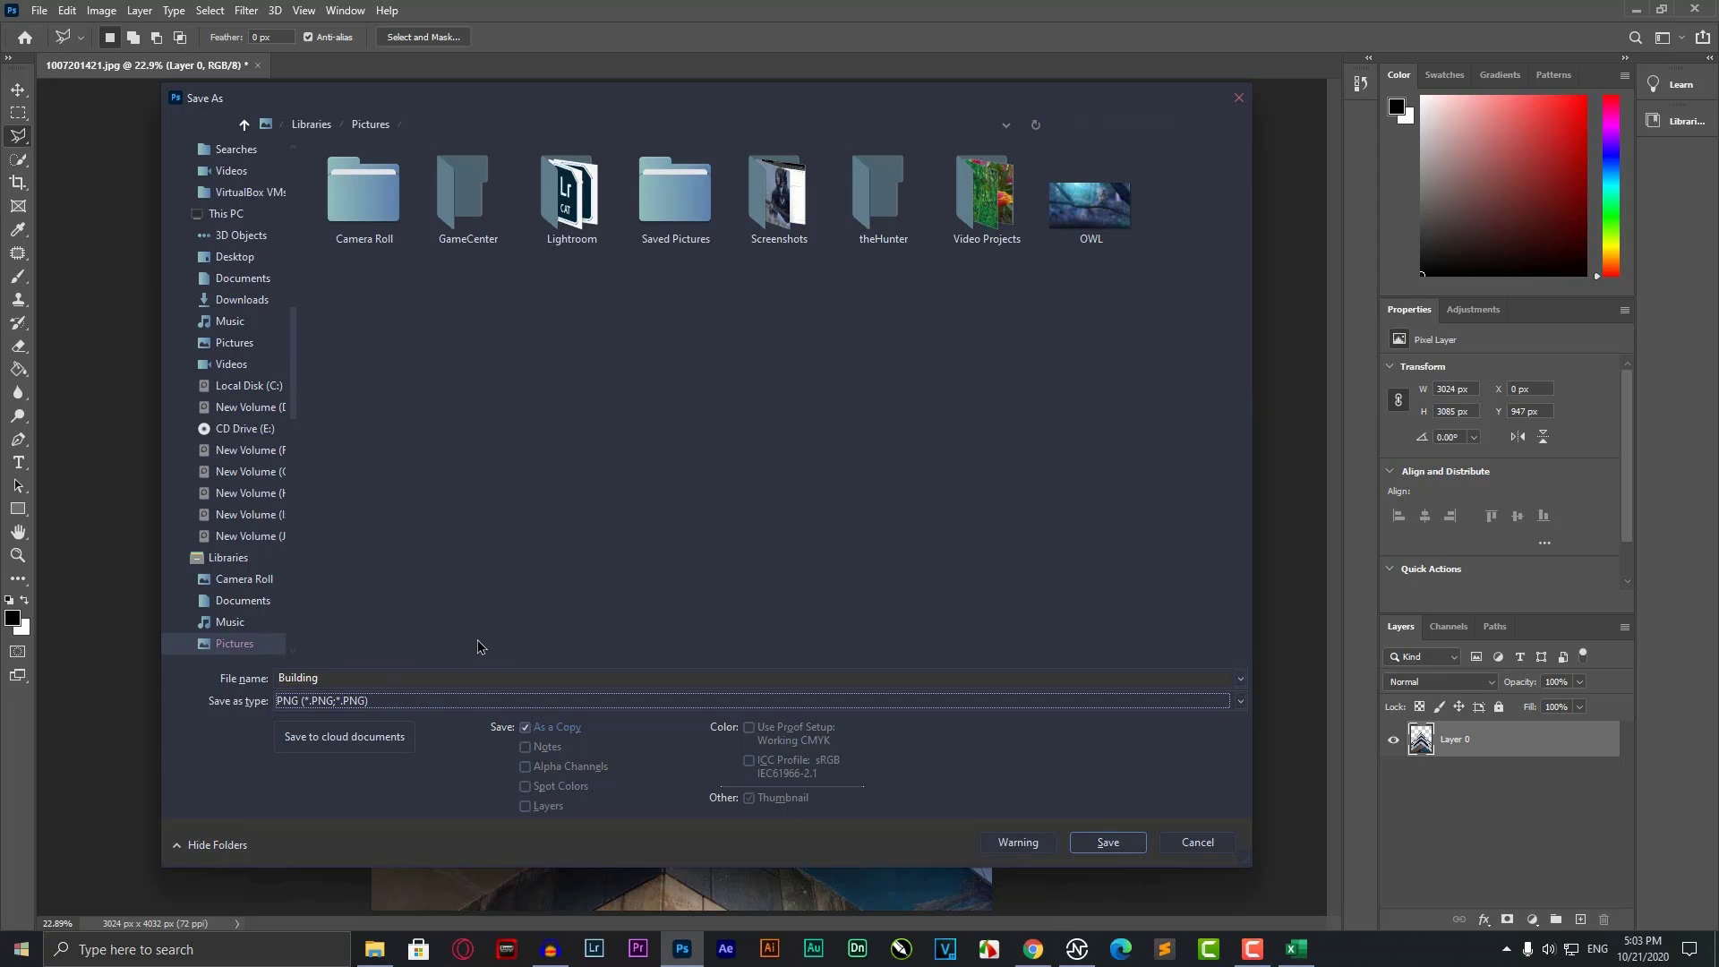
{"action": "left_click", "coordinate": [1109, 843]}
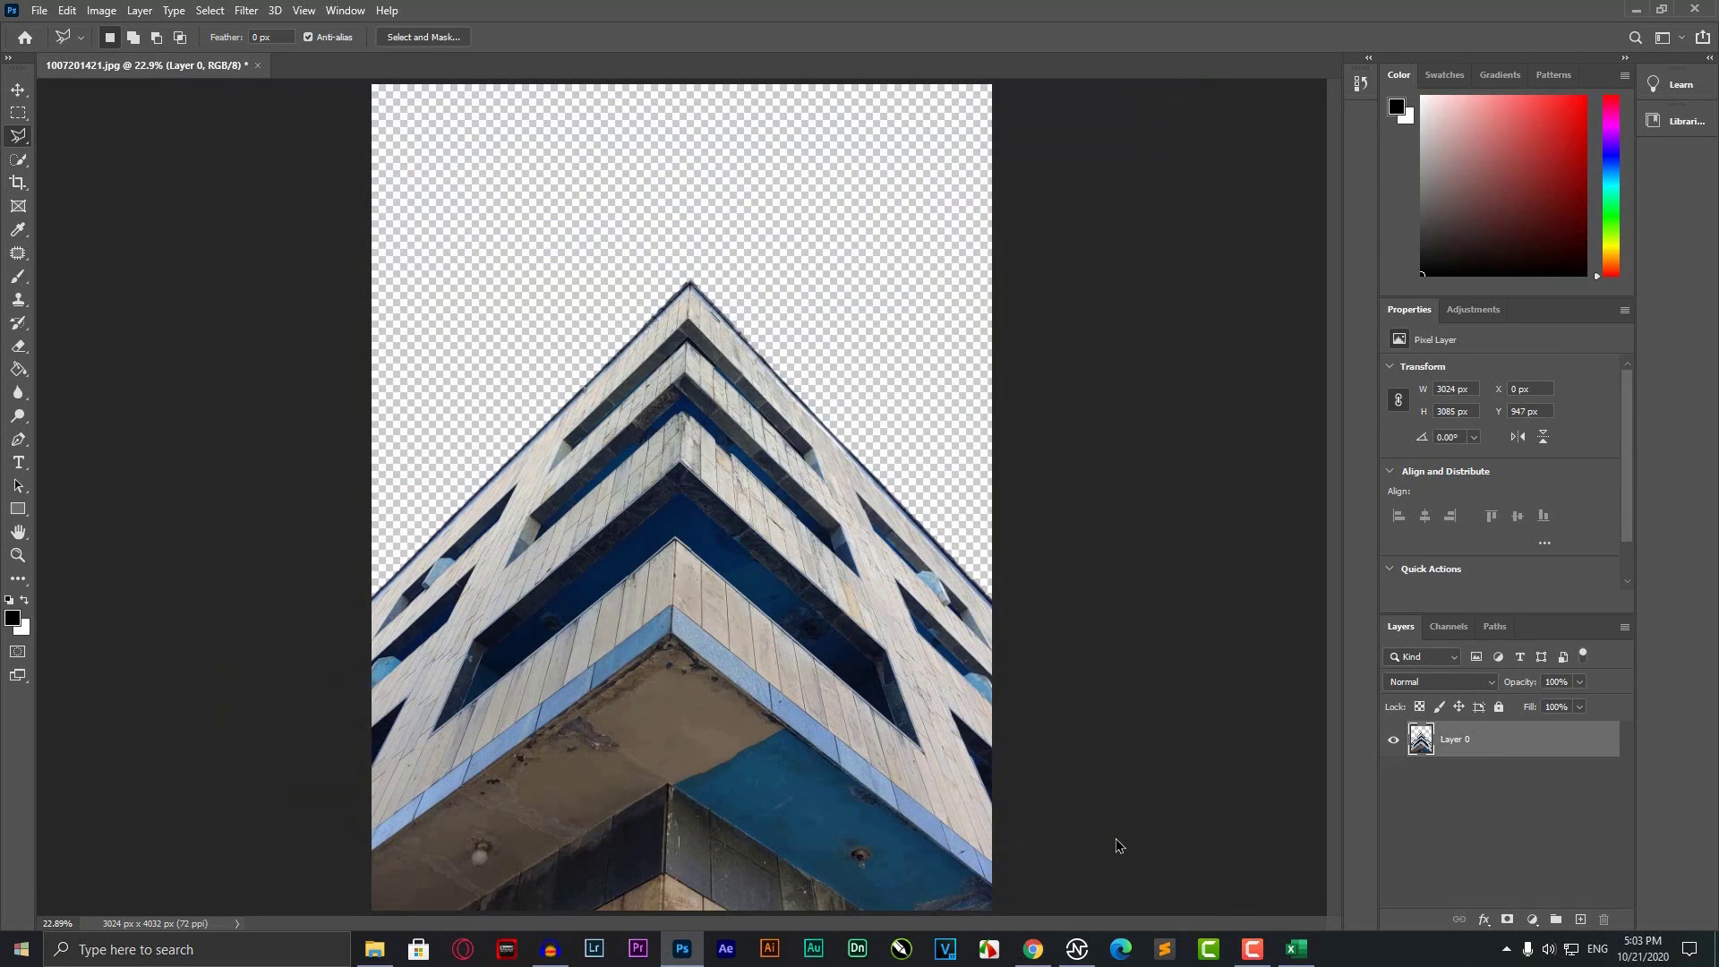
Switch to the Move tool and close 1007201421.jpg without saving its changes.
{"action": "left_click", "coordinate": [950, 280]}
{"action": "left_click", "coordinate": [18, 89]}
{"action": "left_click", "coordinate": [260, 66]}
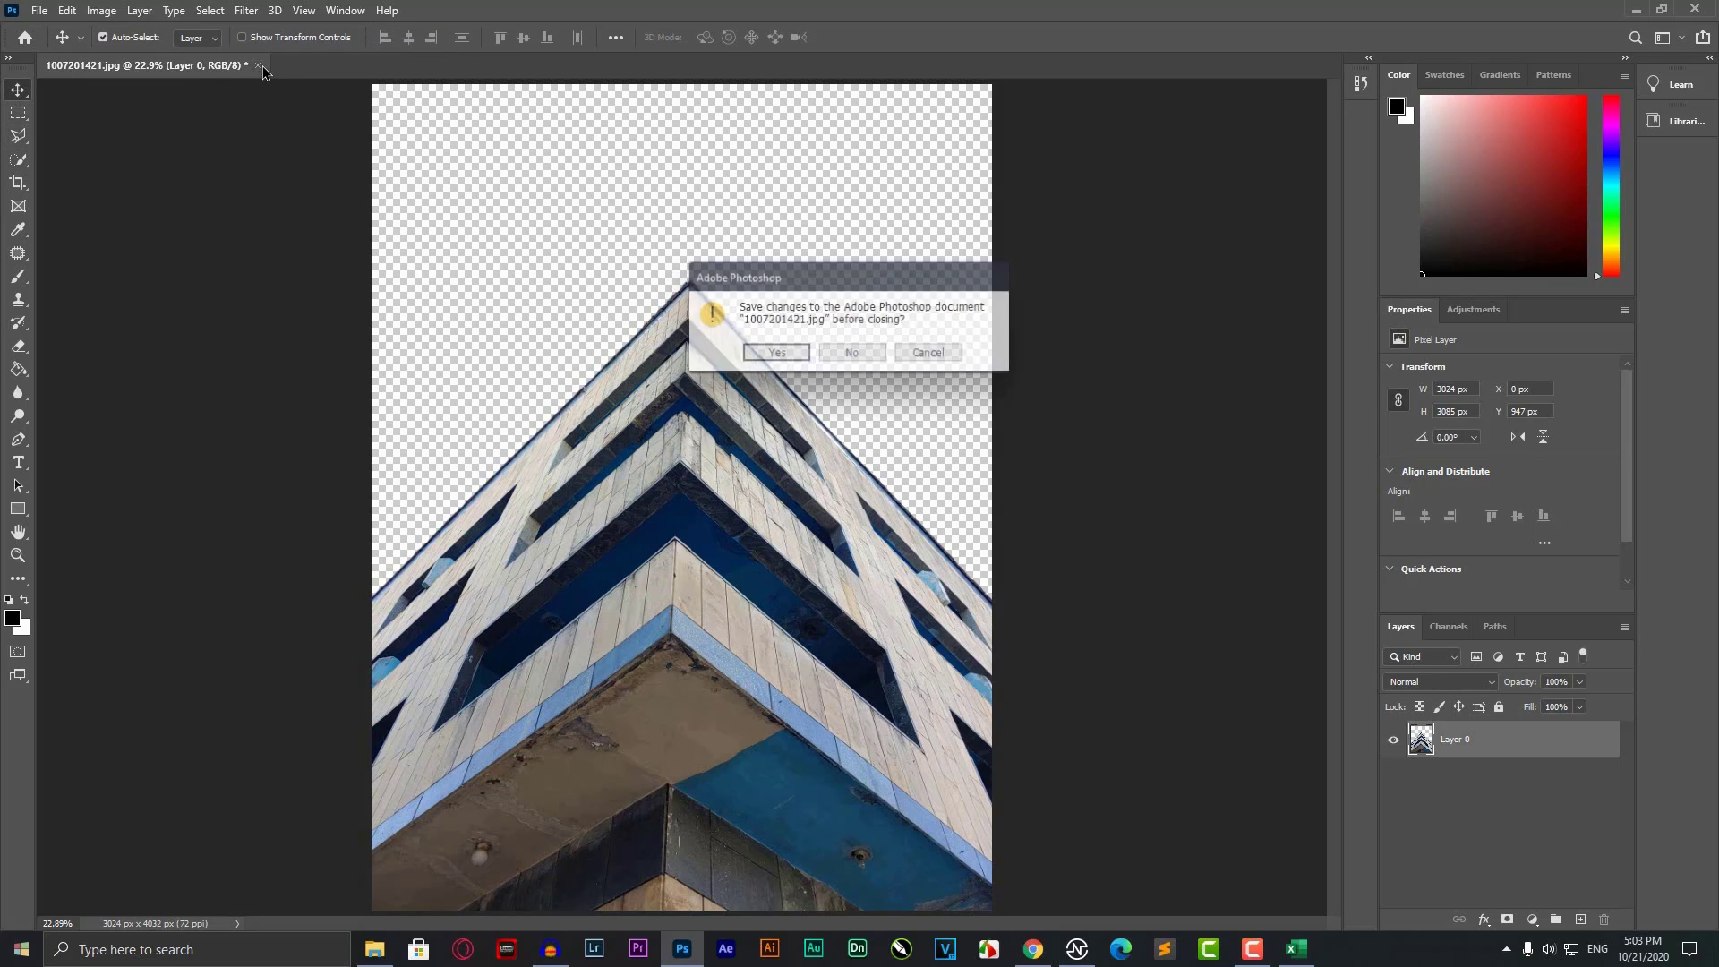
{"action": "left_click", "coordinate": [838, 357]}
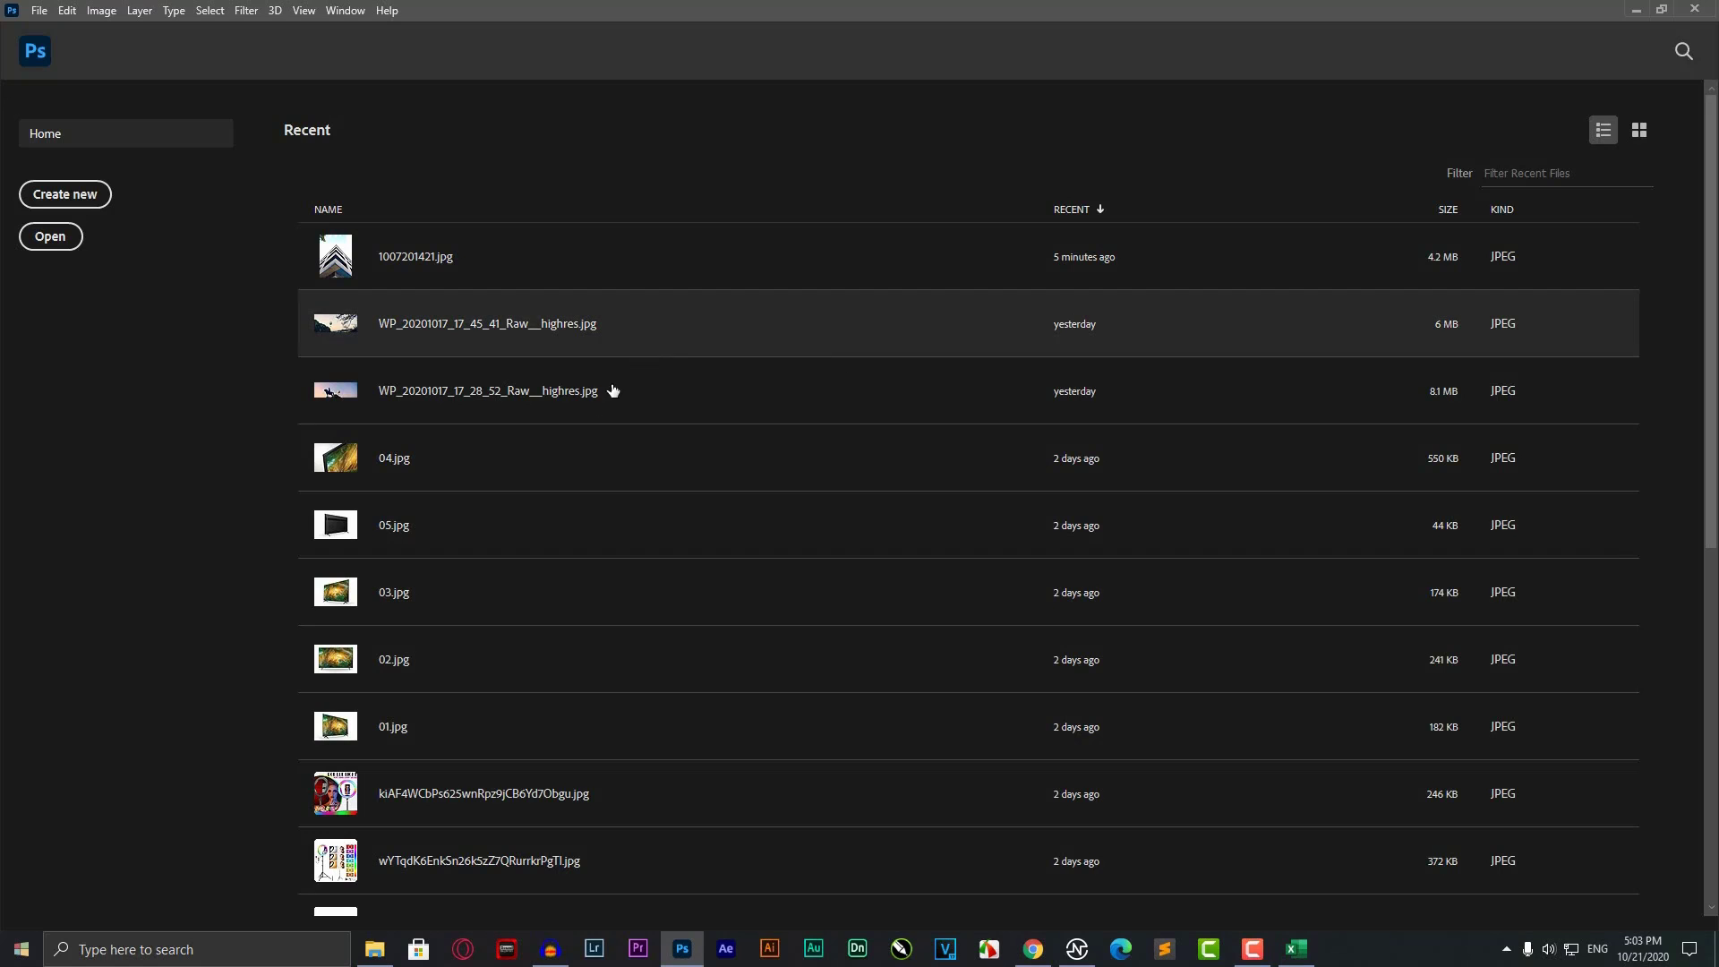
Bring up the Pictures folder in File Explorer and open the Building PNG from it in Photoshop.
{"action": "left_click", "coordinate": [374, 950]}
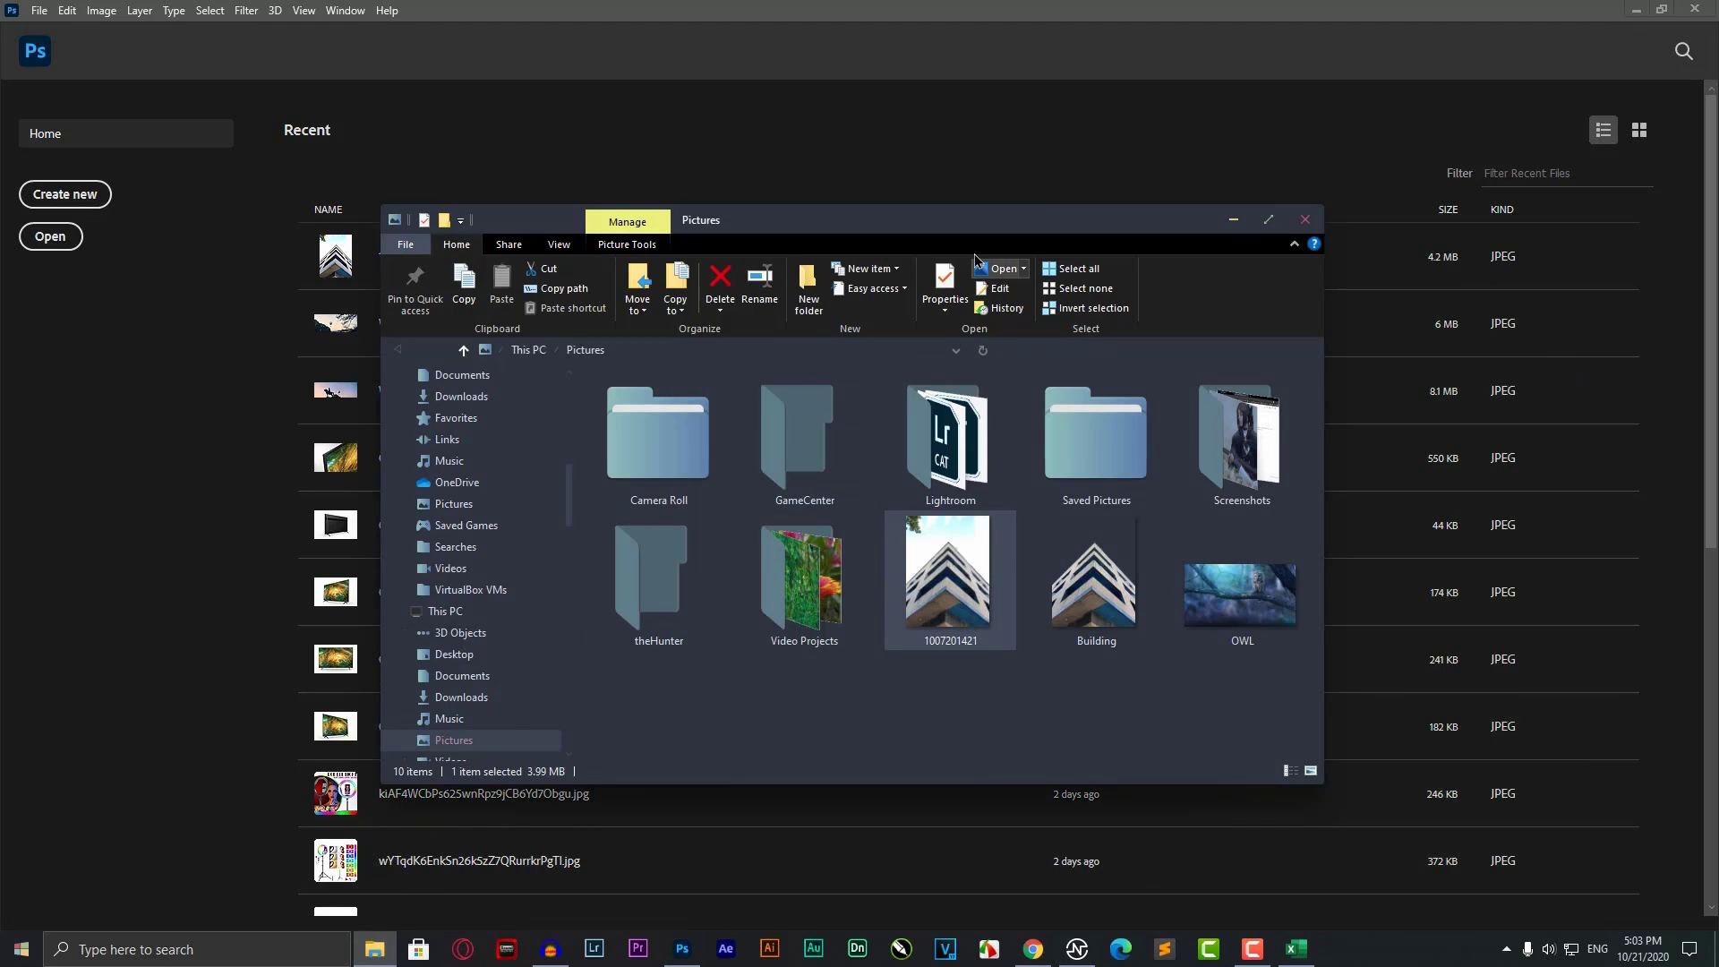
{"action": "left_click_drag", "start_coordinate": [950, 235], "coordinate": [771, 299]}
{"action": "left_click", "coordinate": [915, 667]}
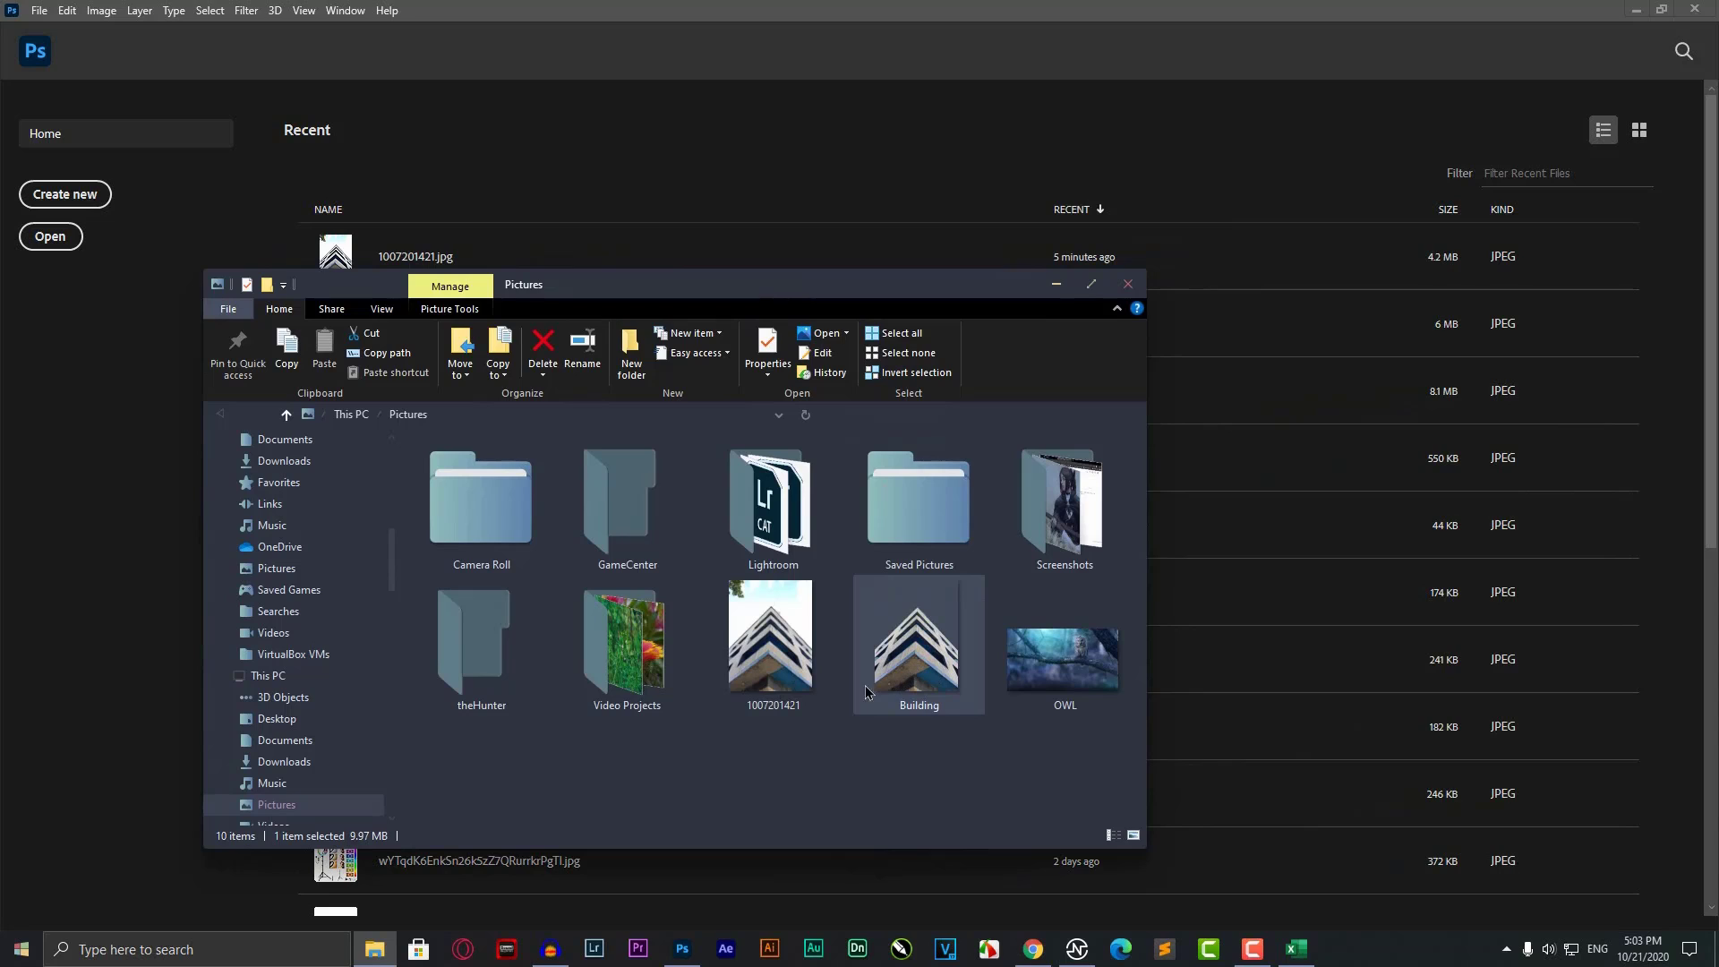
{"action": "left_click", "coordinate": [768, 660]}
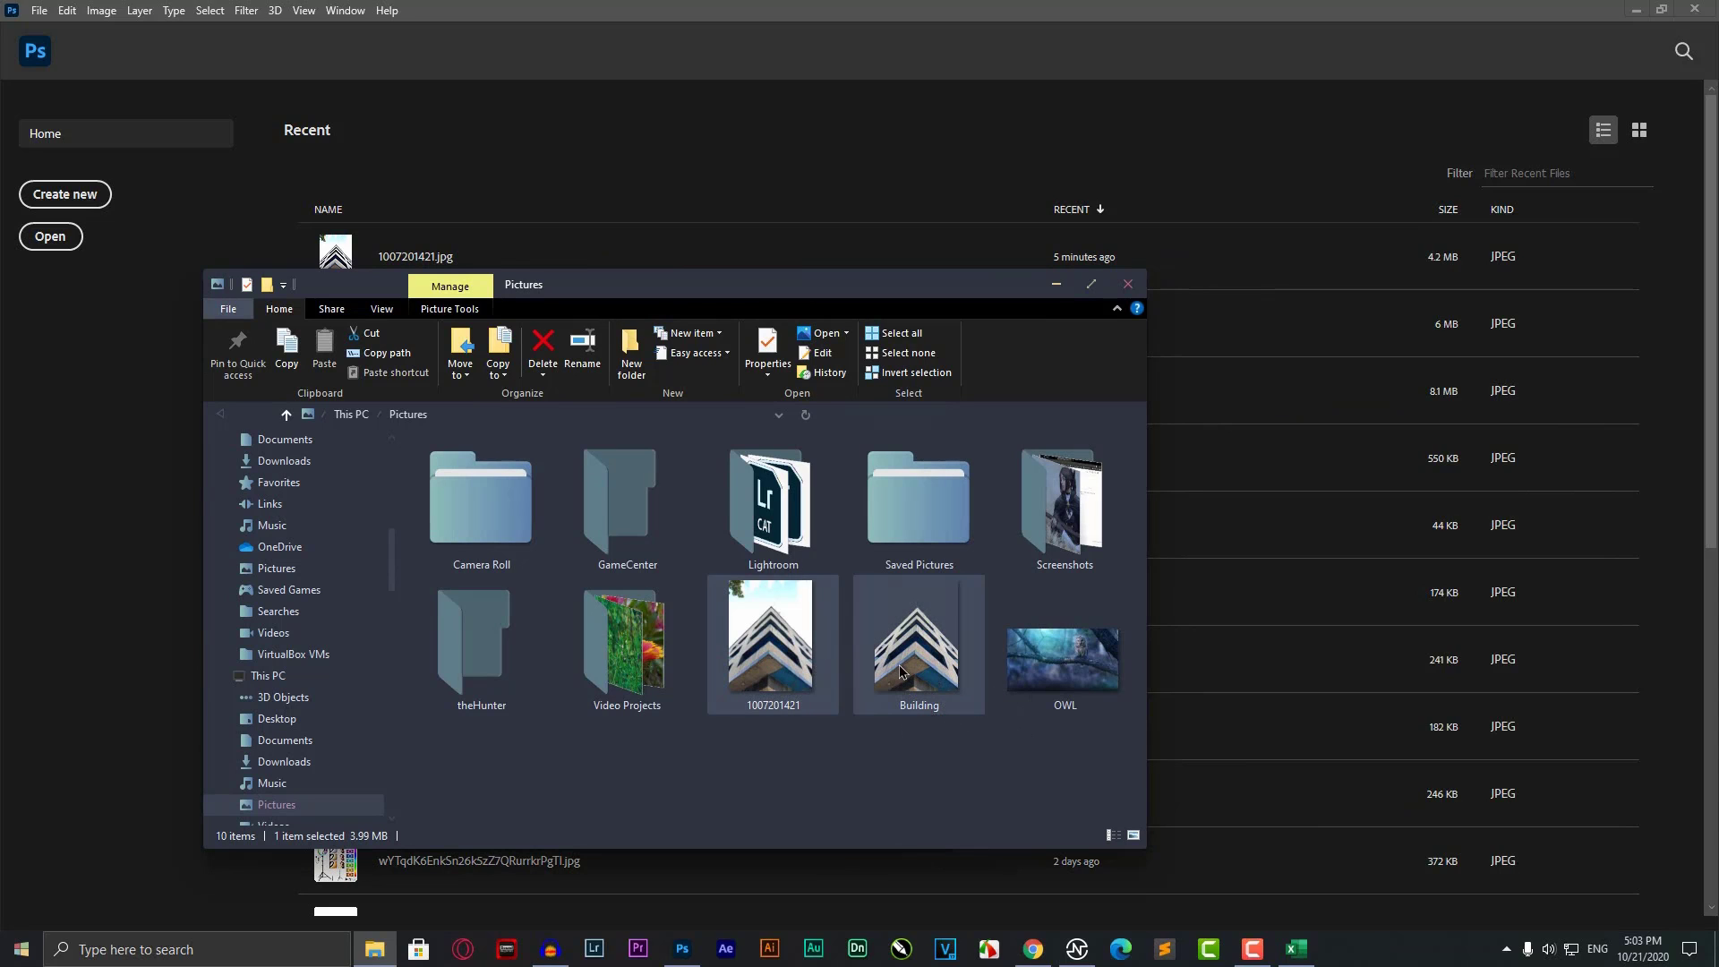
{"action": "left_click_drag", "start_coordinate": [902, 672], "coordinate": [708, 307]}
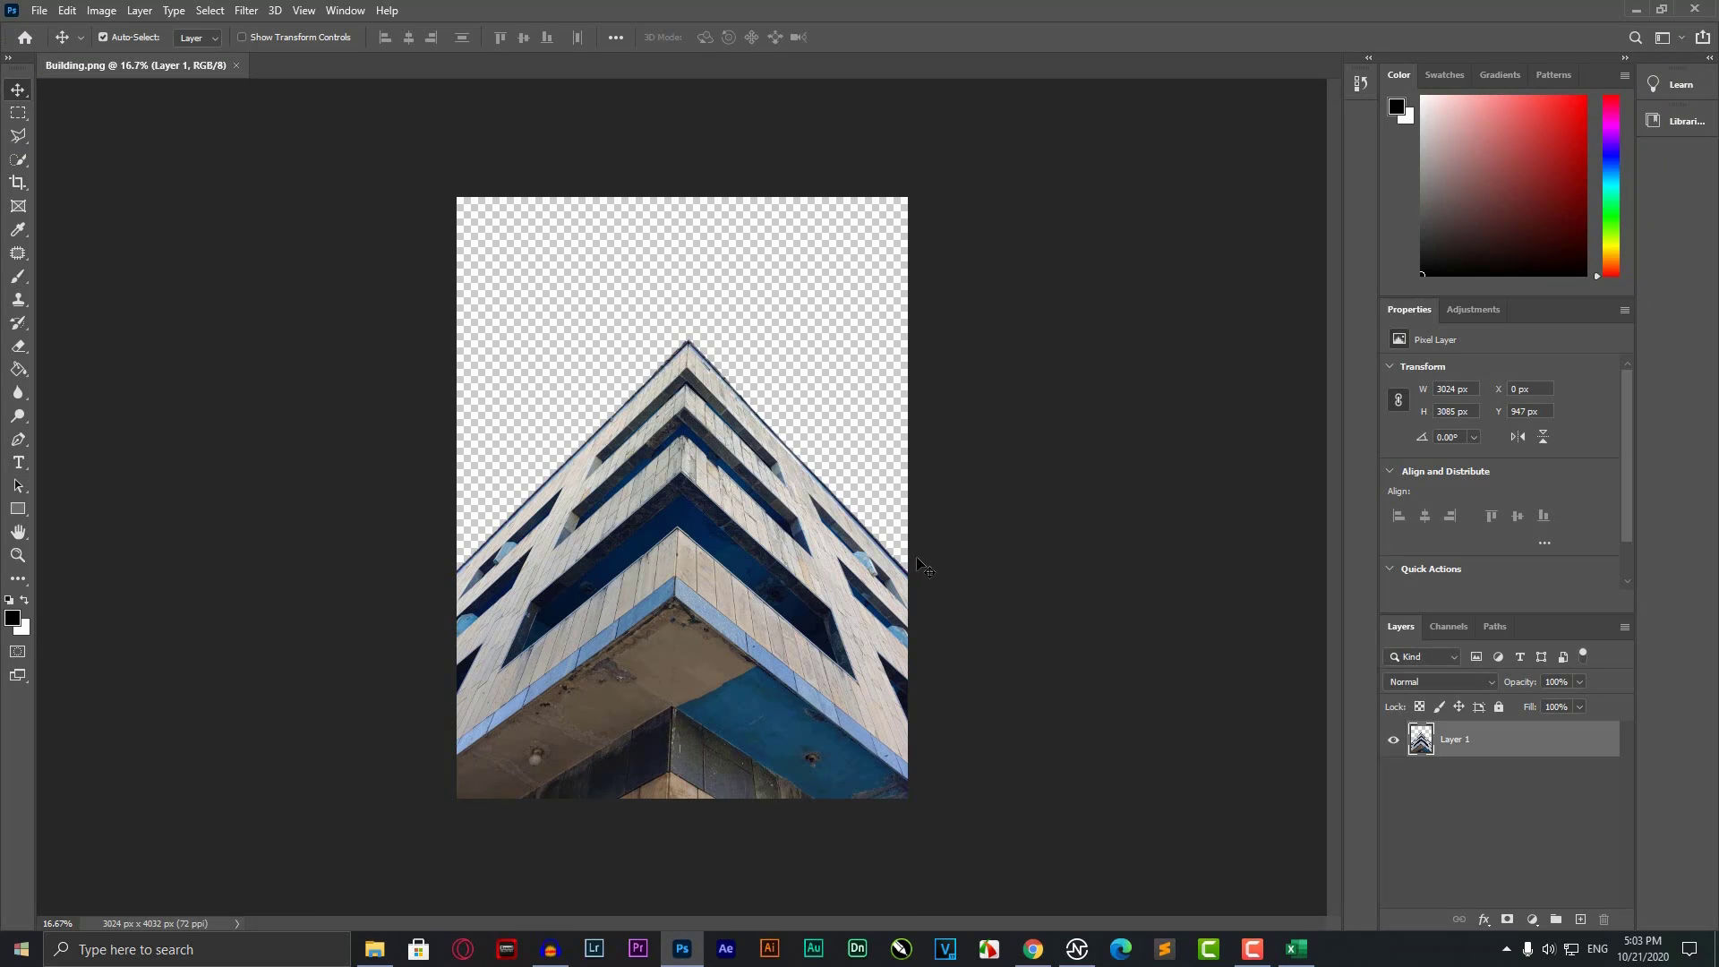
Extend the canvas to the right of the building with the Crop tool, to about 6144 px wide.
{"action": "key", "text": "c"}
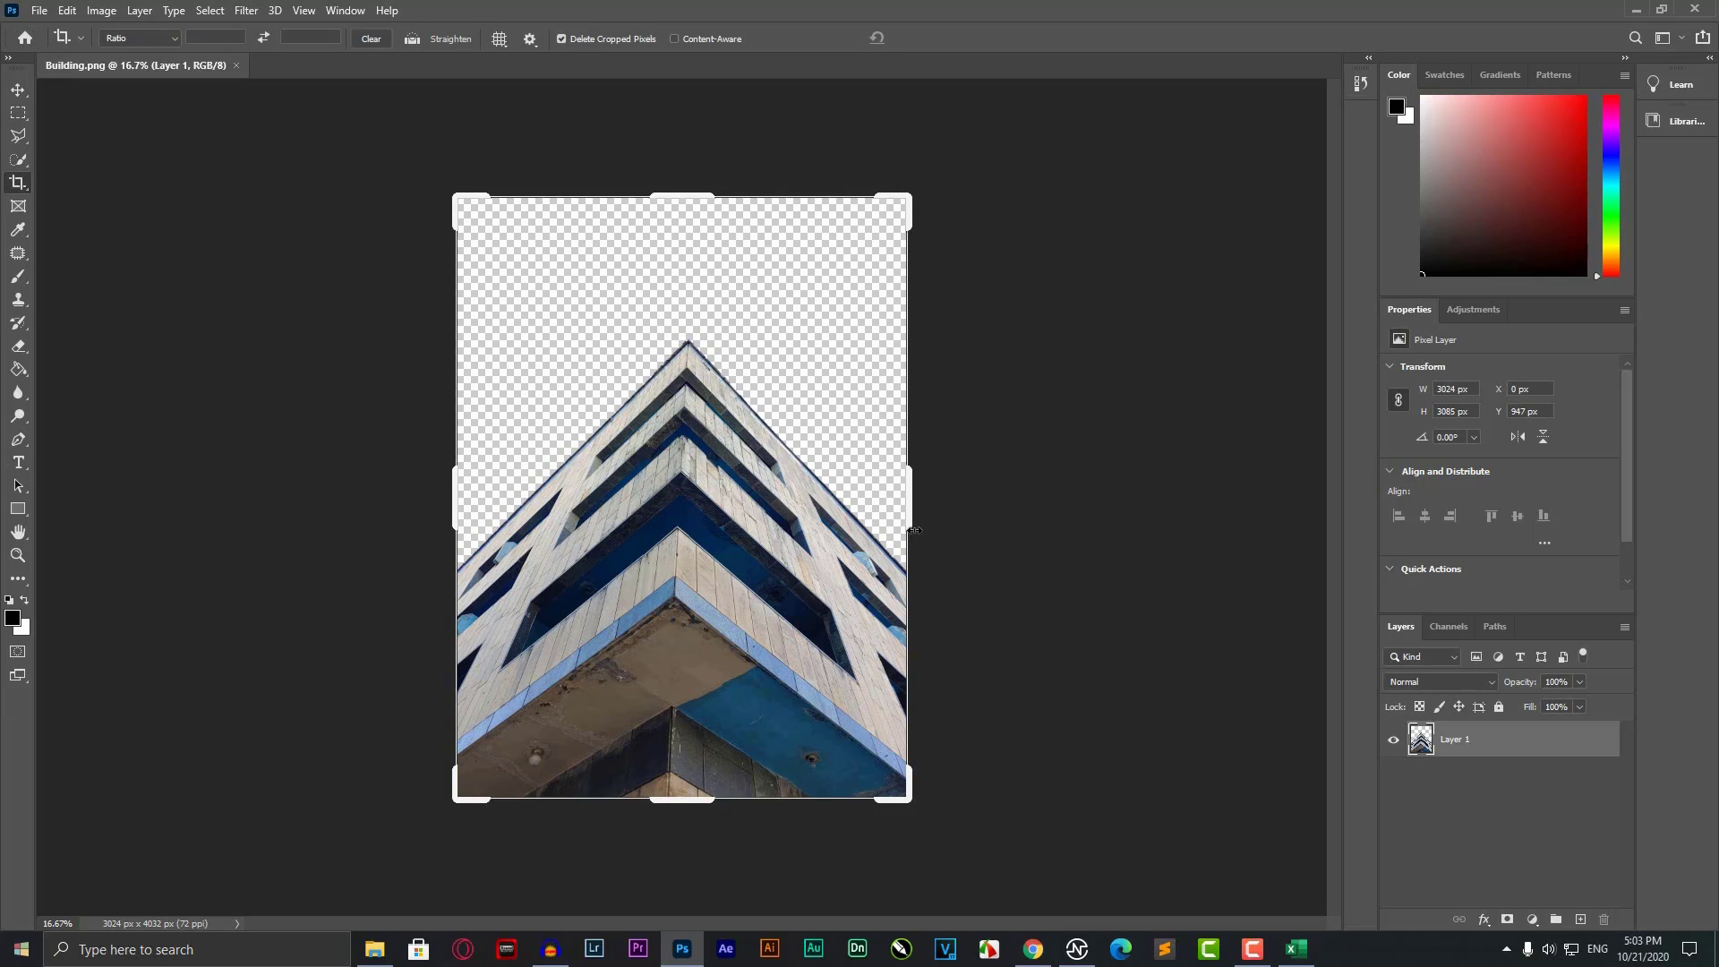
{"action": "left_click_drag", "start_coordinate": [912, 538], "coordinate": [1141, 535]}
{"action": "key", "text": "Return"}
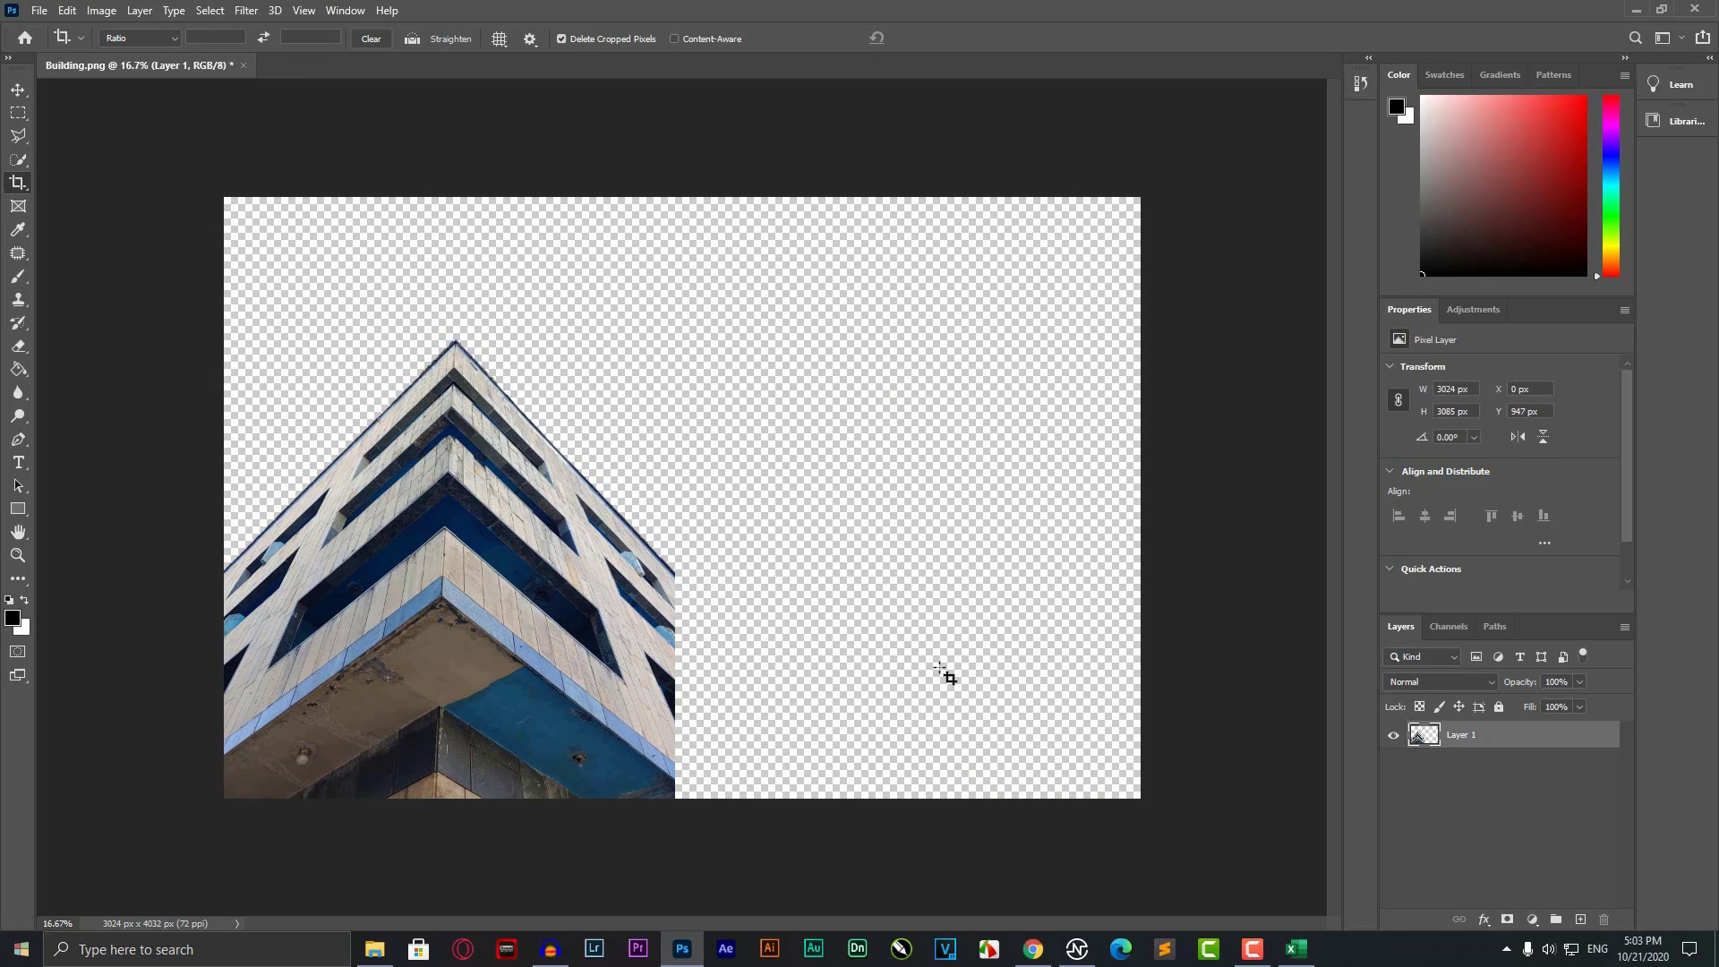
{"action": "left_click", "coordinate": [374, 949]}
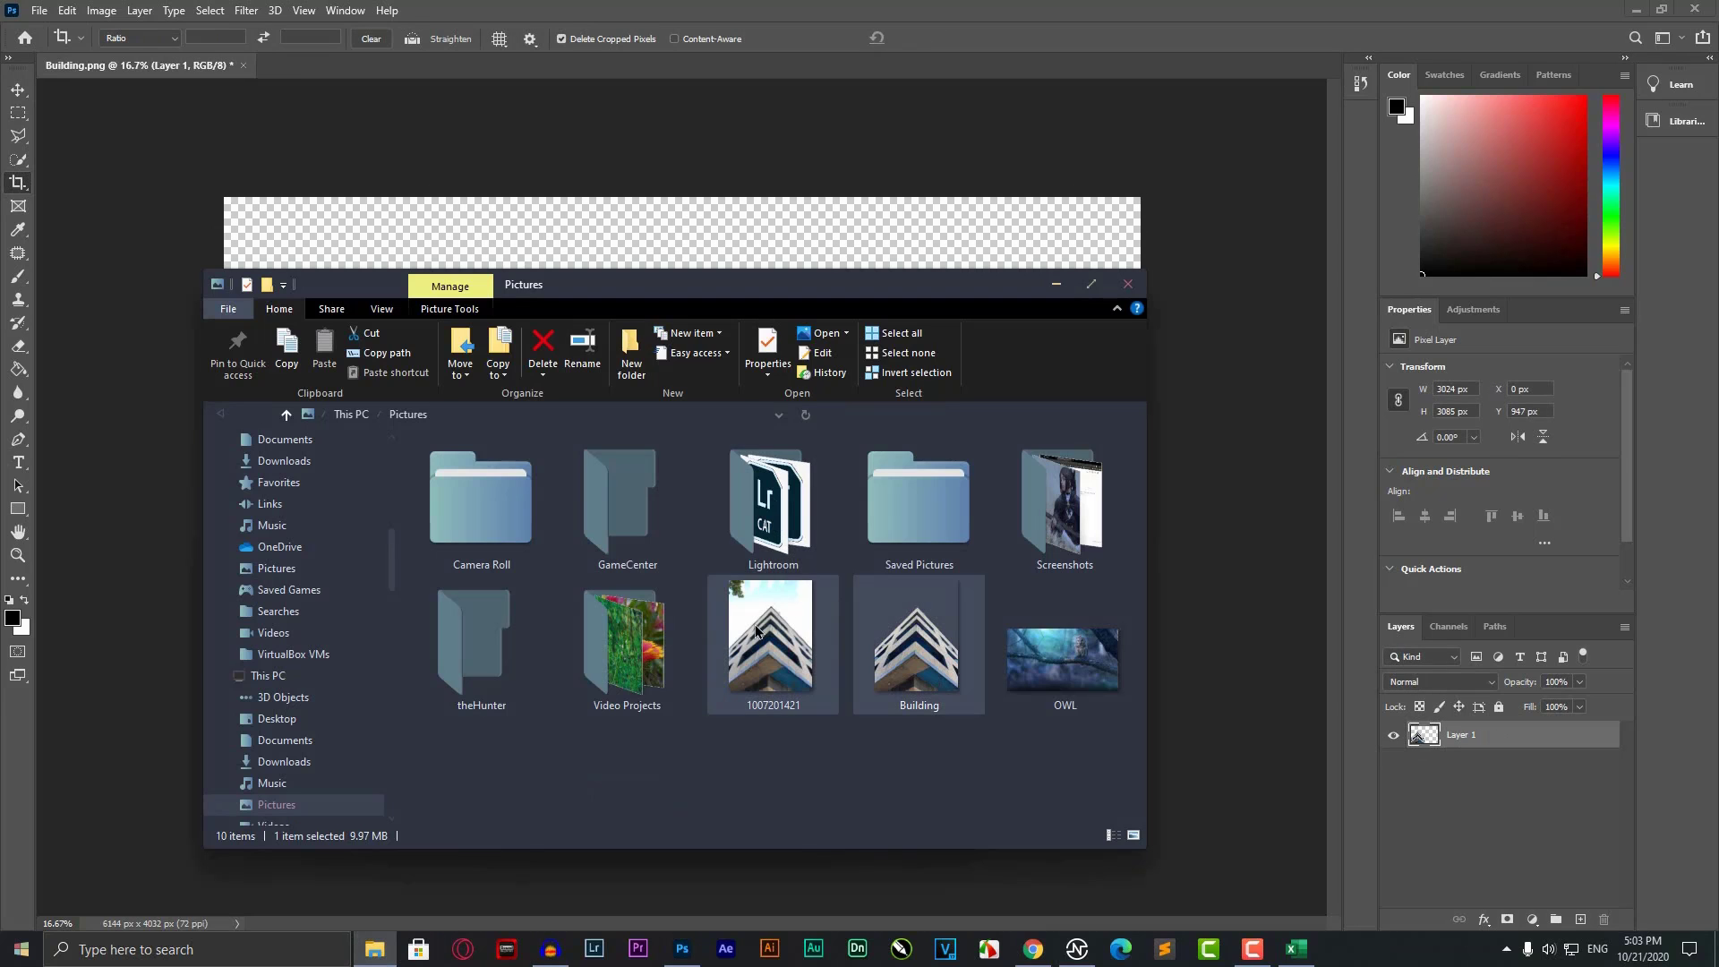
{"action": "left_click_drag", "start_coordinate": [772, 638], "coordinate": [798, 251]}
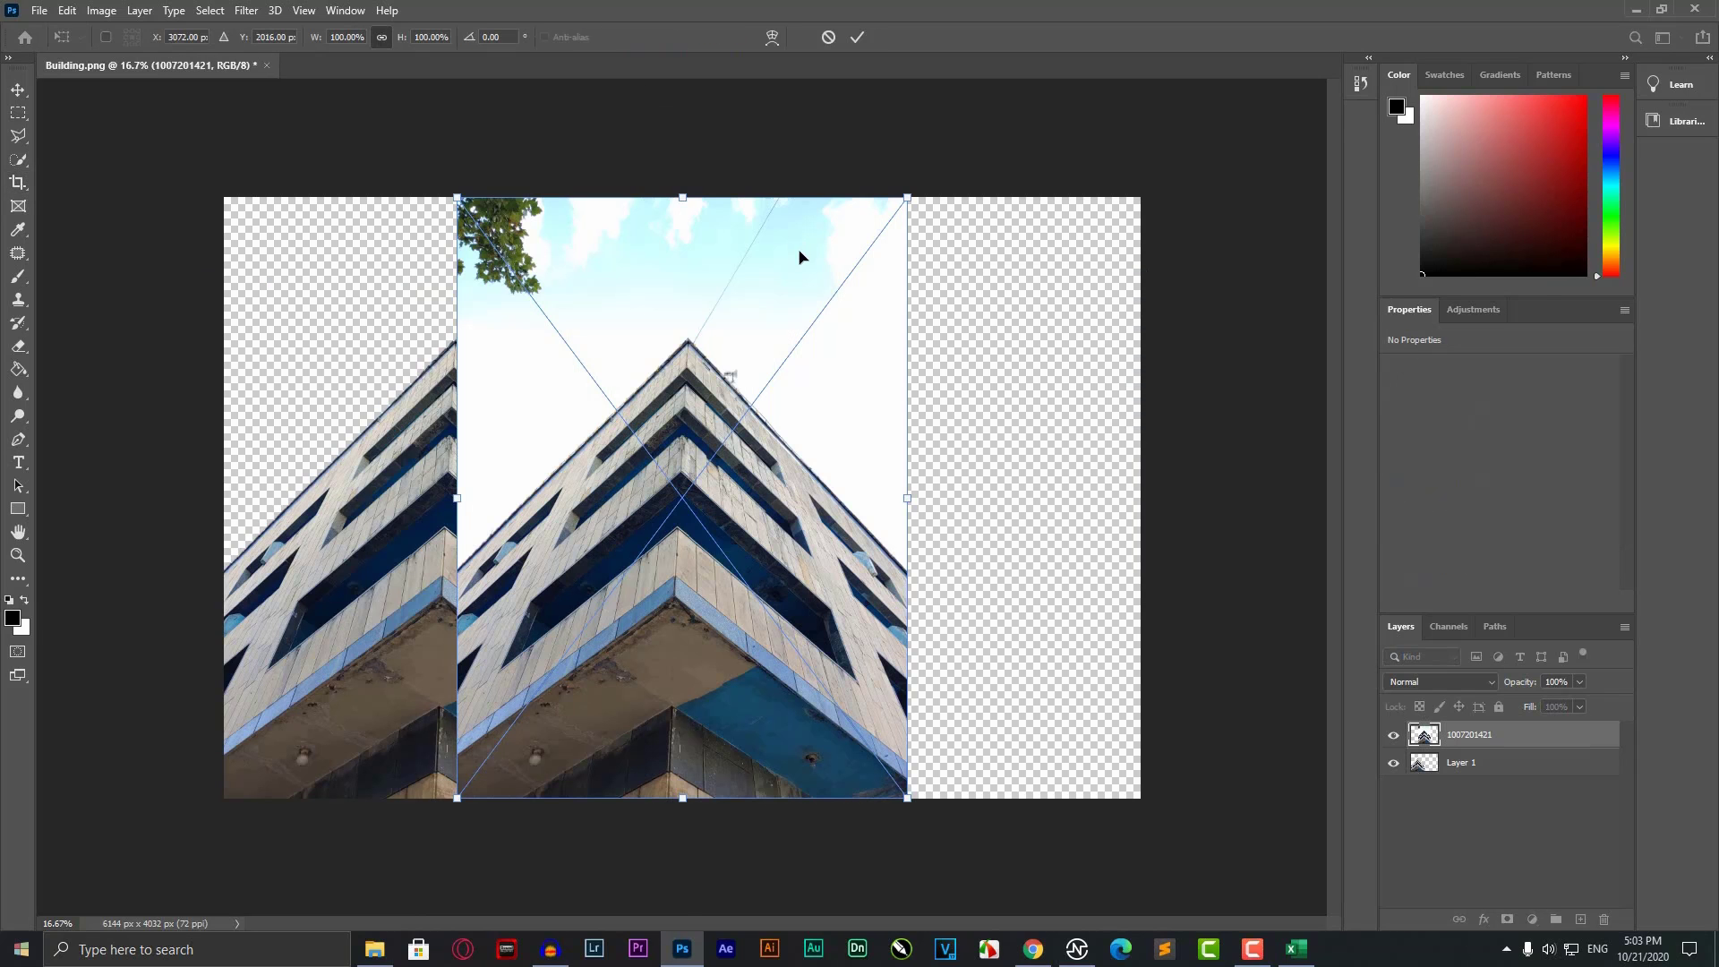
{"action": "left_click_drag", "start_coordinate": [729, 507], "coordinate": [960, 508]}
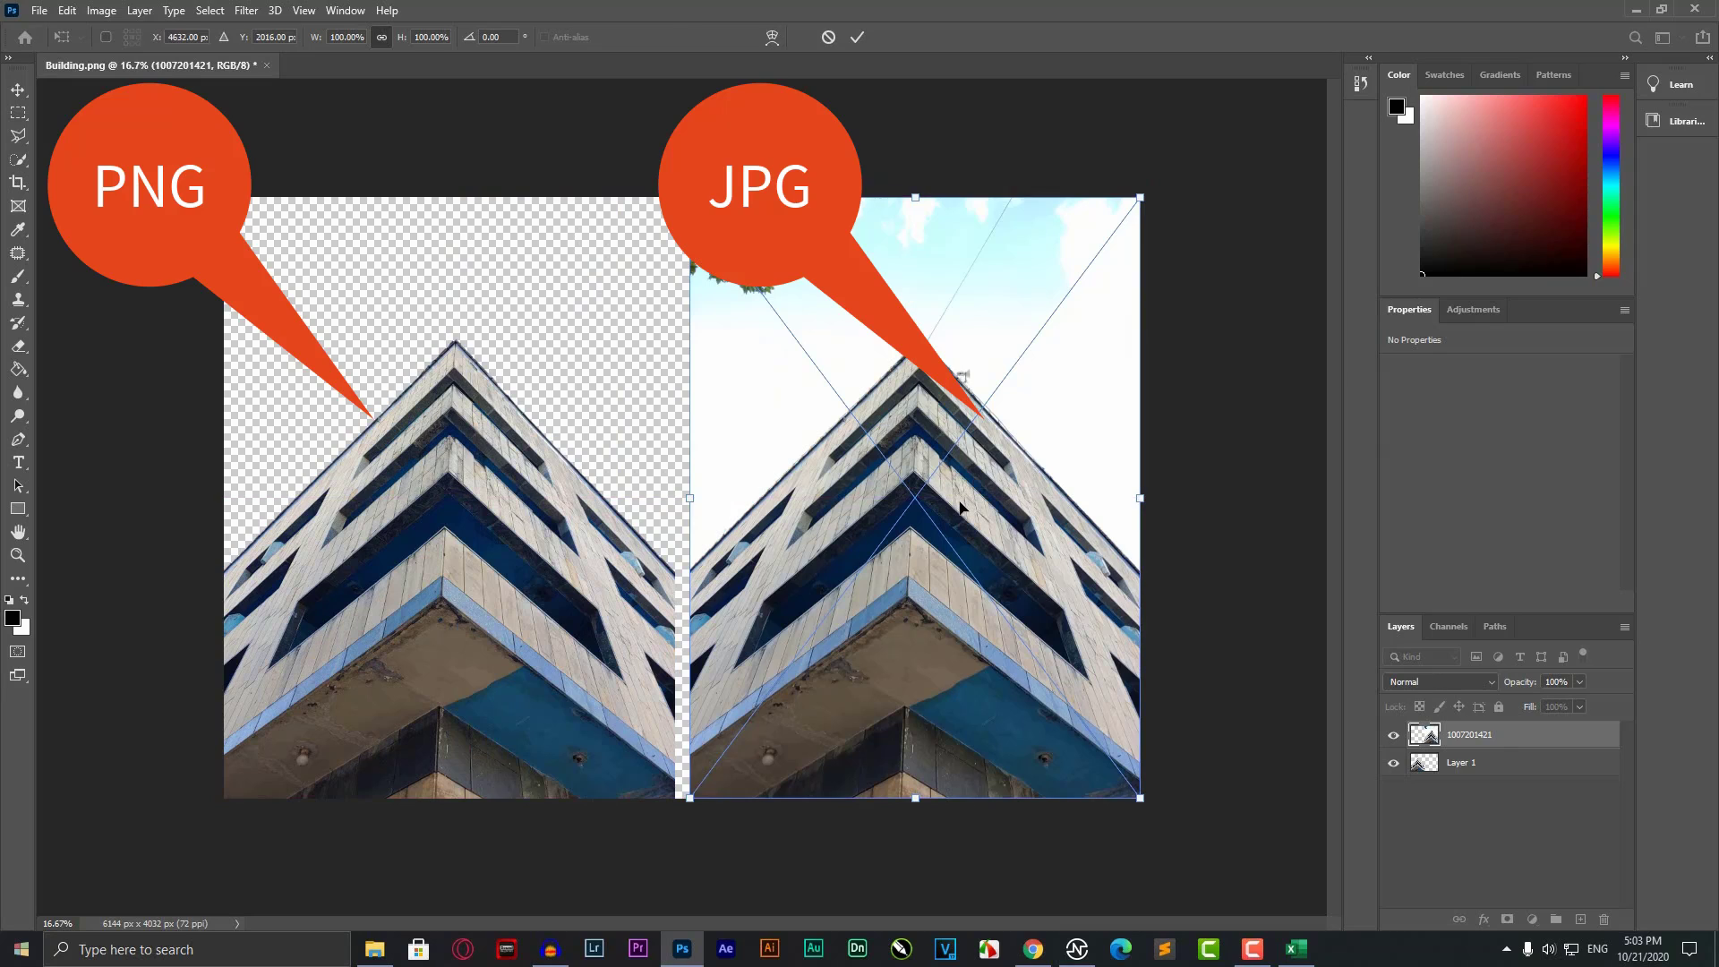
{"action": "key", "text": "Return"}
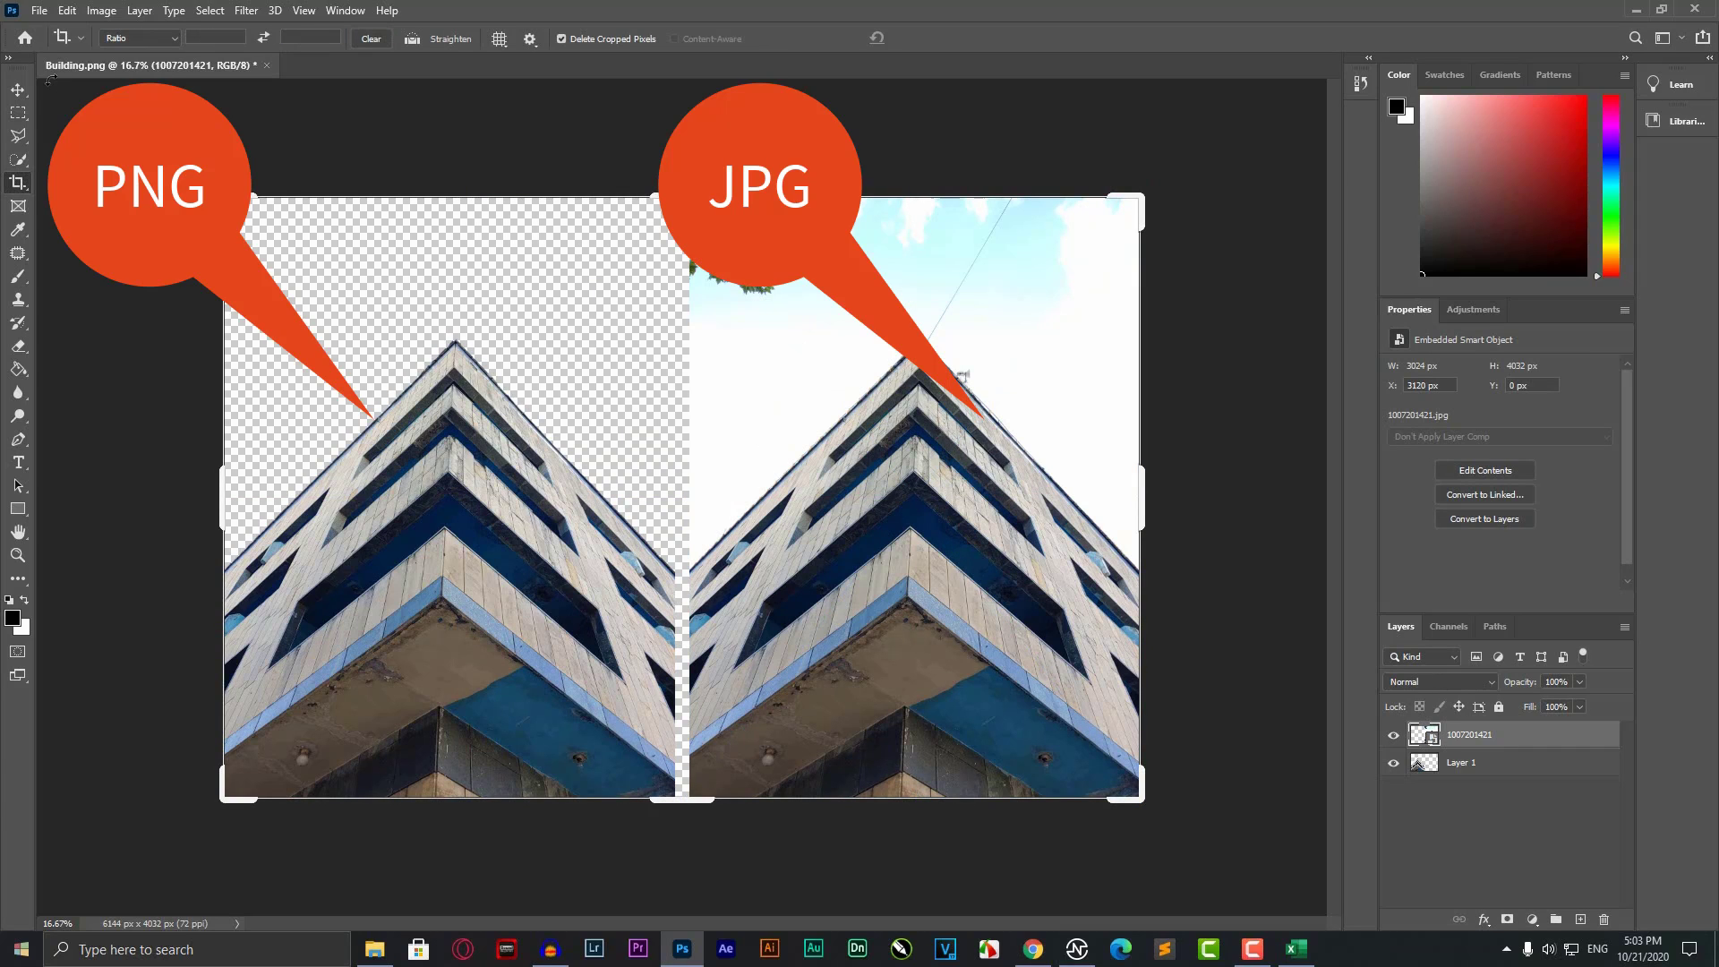
{"action": "left_click", "coordinate": [18, 91]}
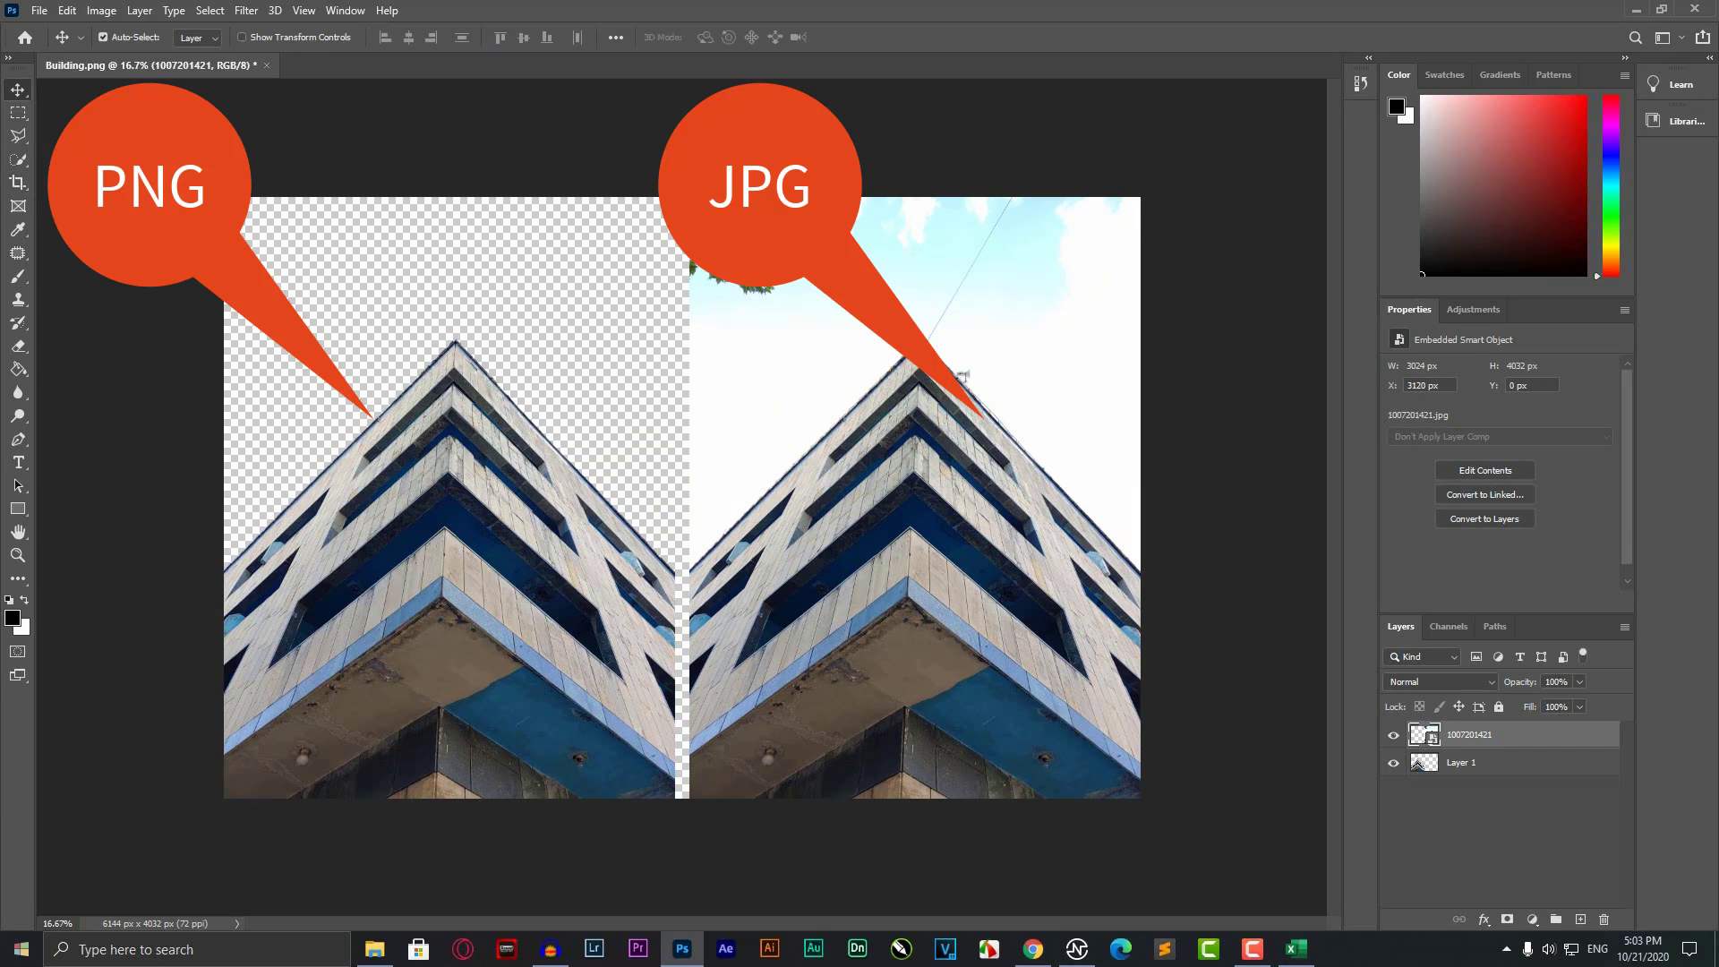